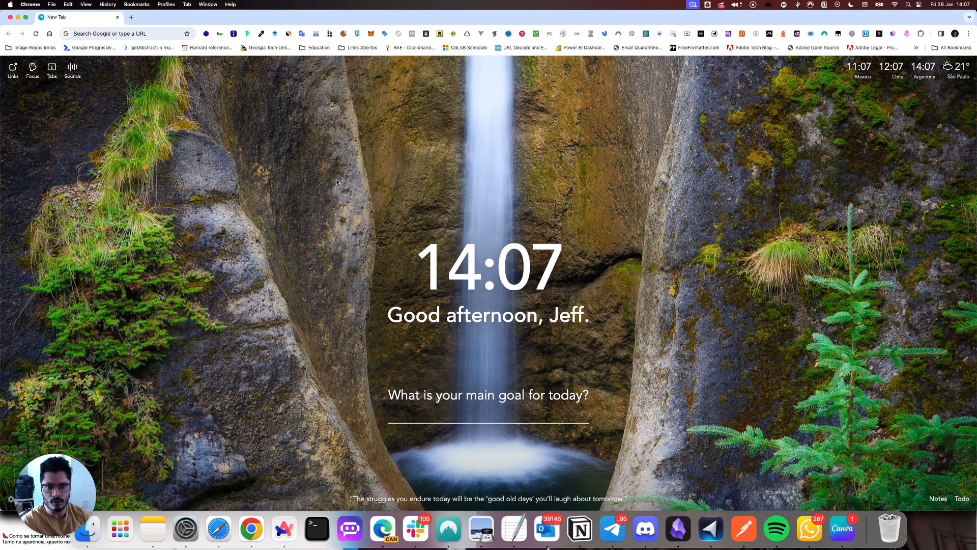
Open the Leonardo.Ai web app at app.leonardo.ai
click(138, 33)
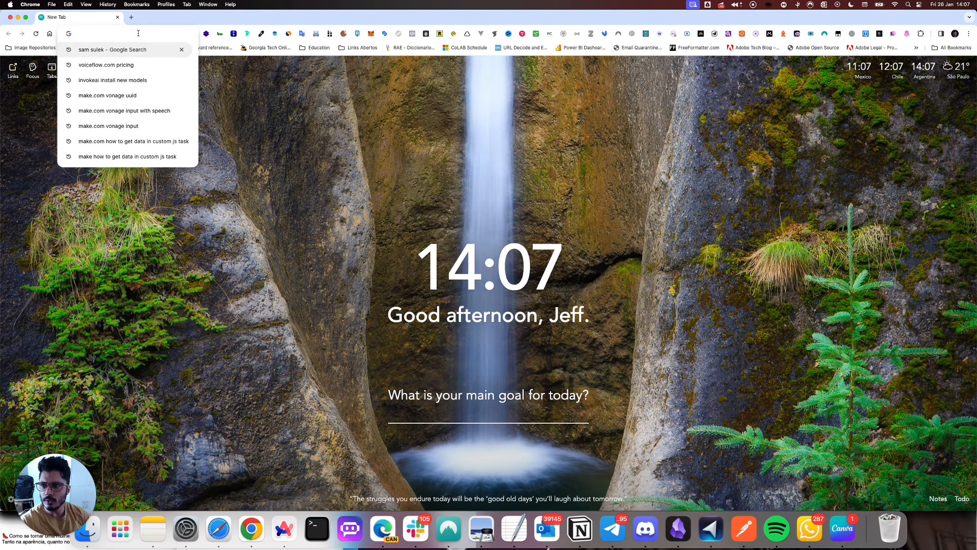
text(app.leonardo.)
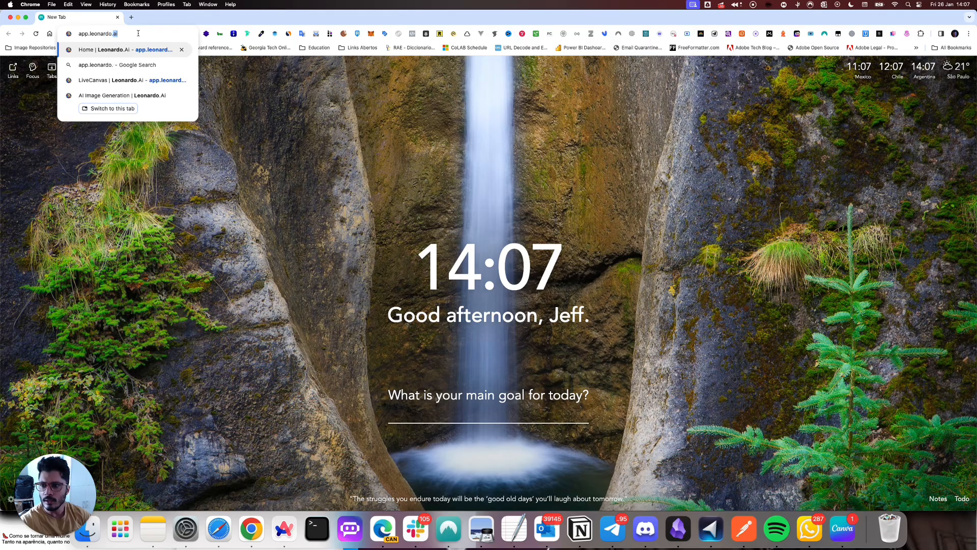
key(Return)
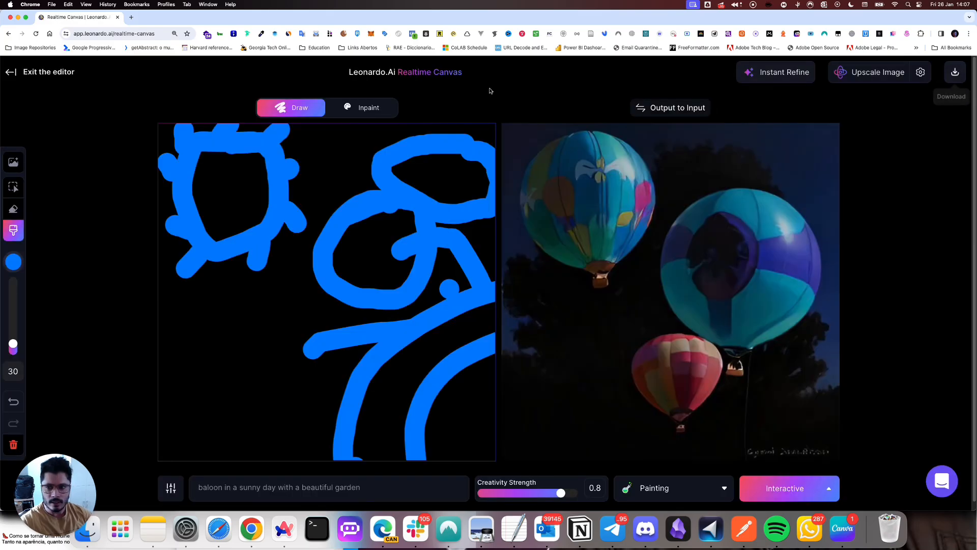
Remove the realtime-canvas part from the page address and load the home page at app.leonardo.ai
click(160, 36)
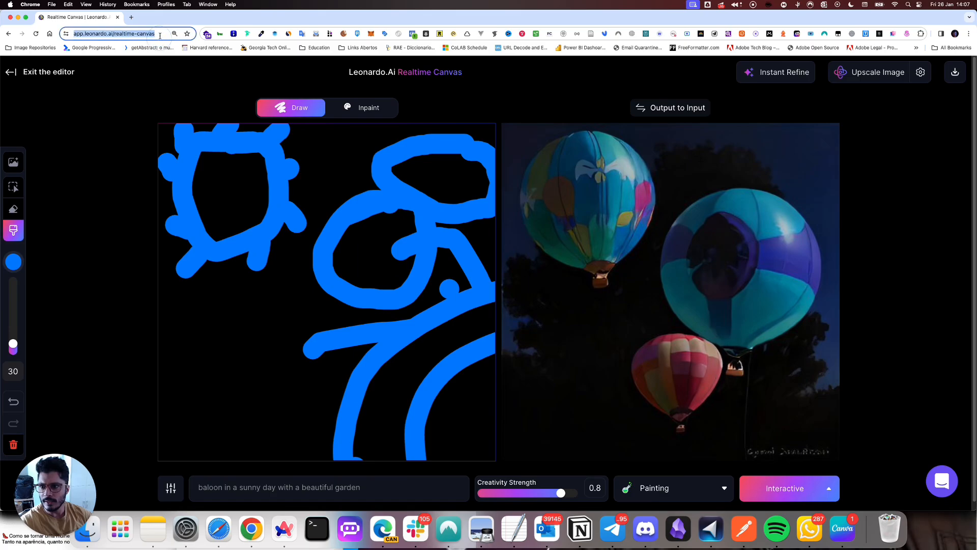
key(Right)
key(alt+shift+Left)
key(alt+shift+Left)
key(alt+shift+Left)
key(alt+shift+Right)
key(alt+shift+Right)
key(alt+shift+Left)
key(BackSpace)
key(Return)
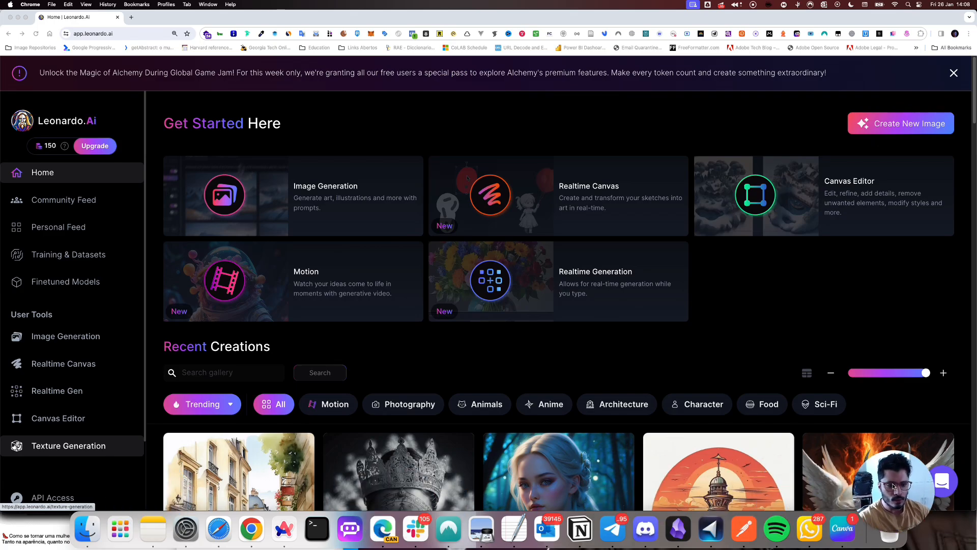
Log out of the current Leonardo.Ai account
scroll(111, 381, down, 10)
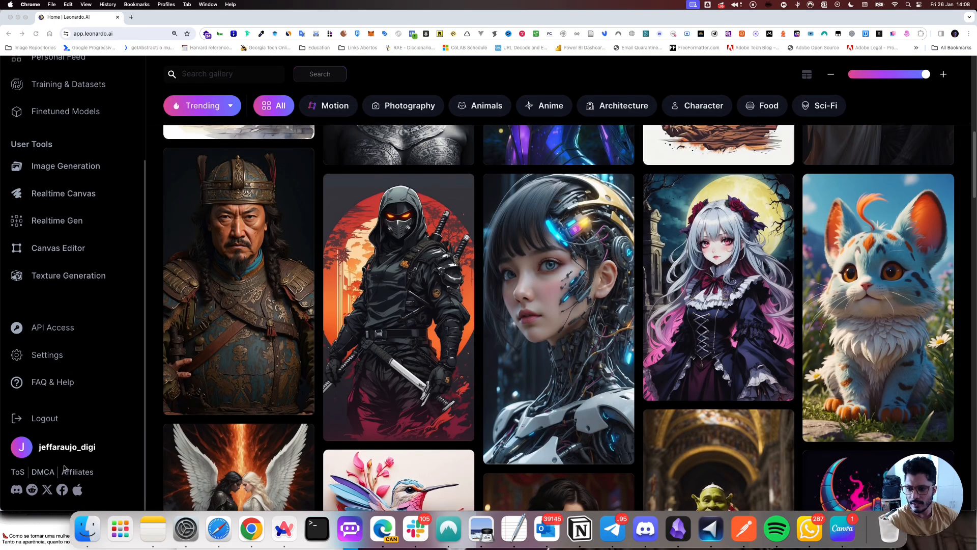
click(43, 419)
click(43, 418)
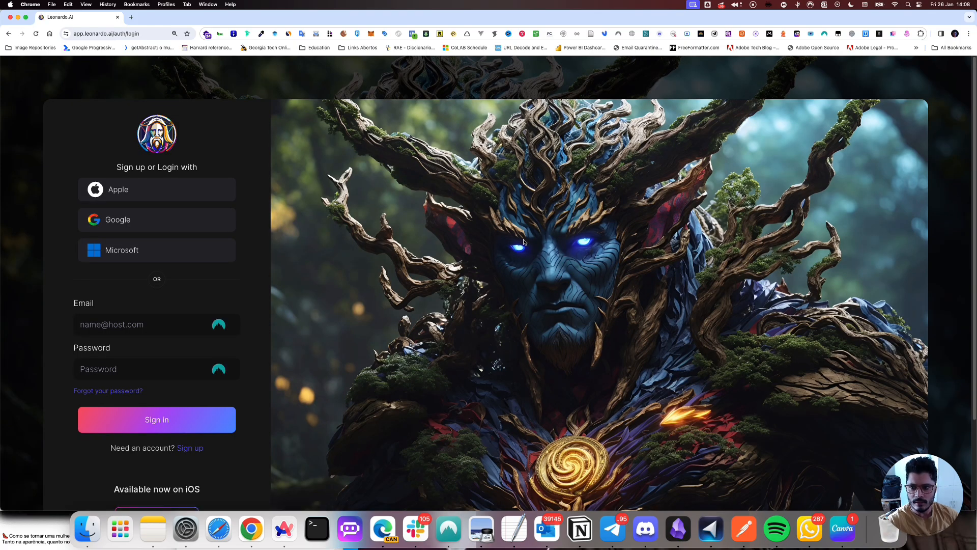
Review the login options, display the form for signing up with a new account, and return to the sign-in form
scroll(617, 336, down, 4)
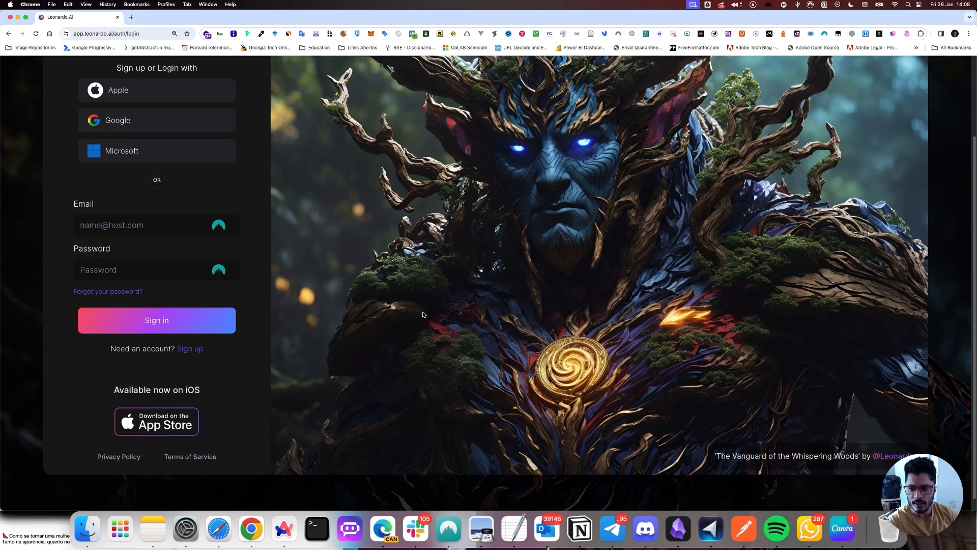
scroll(372, 301, up, 4)
scroll(401, 333, down, 4)
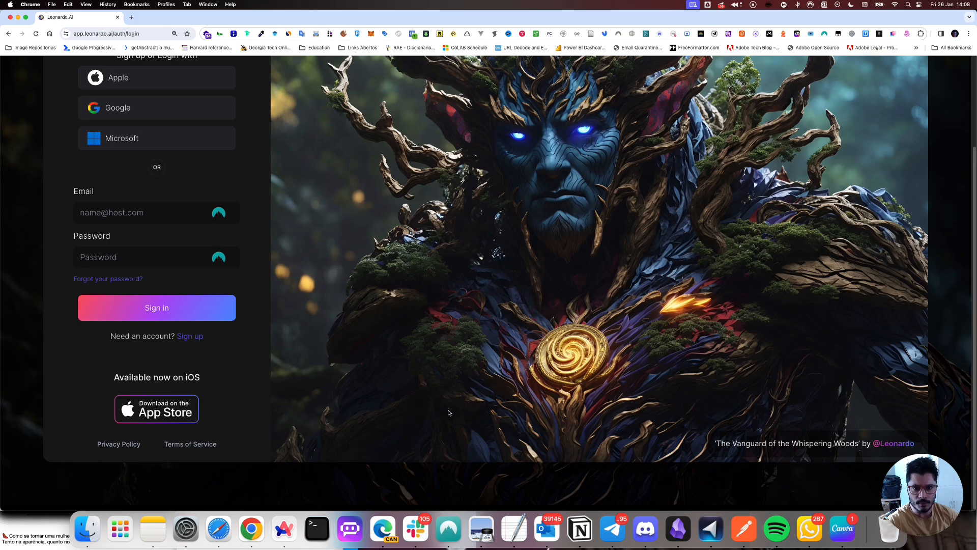
scroll(448, 412, up, 4)
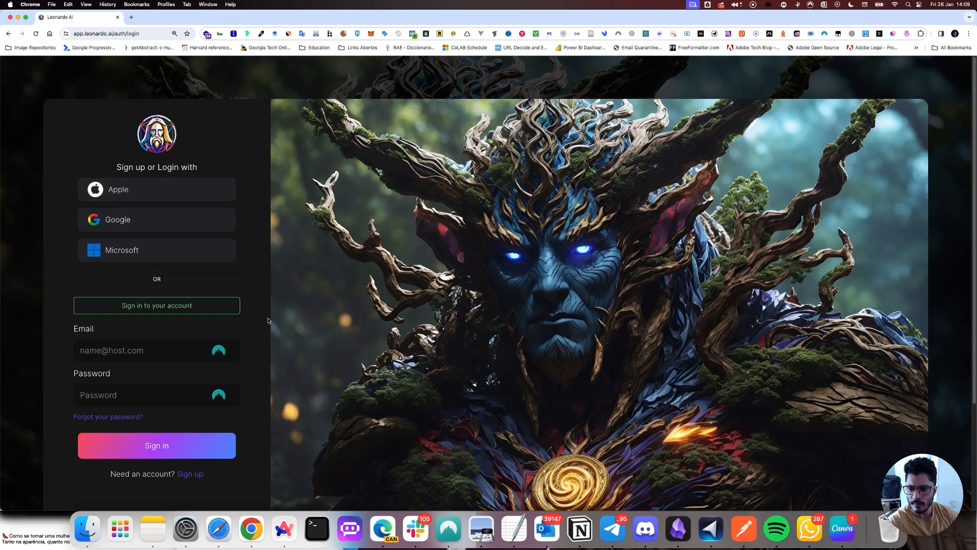
scroll(265, 328, down, 3)
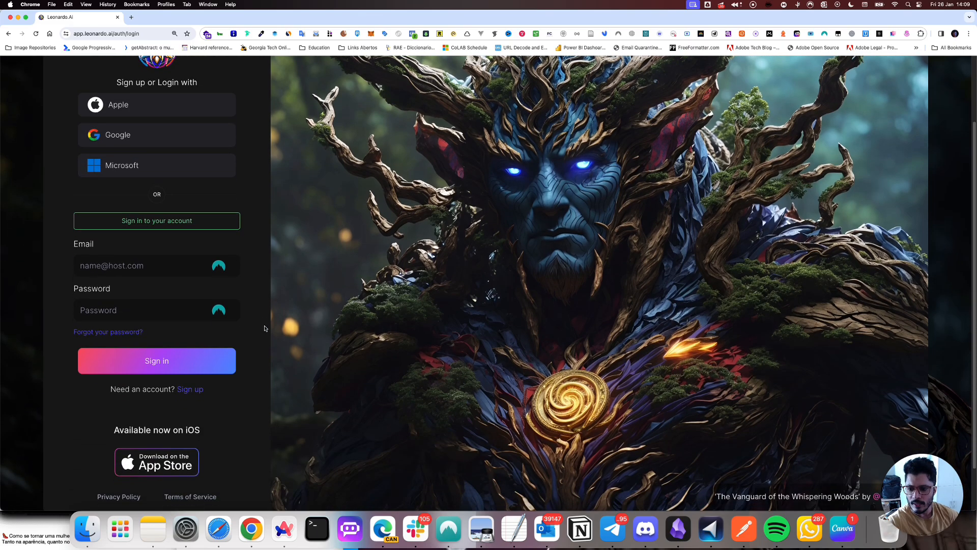
click(191, 389)
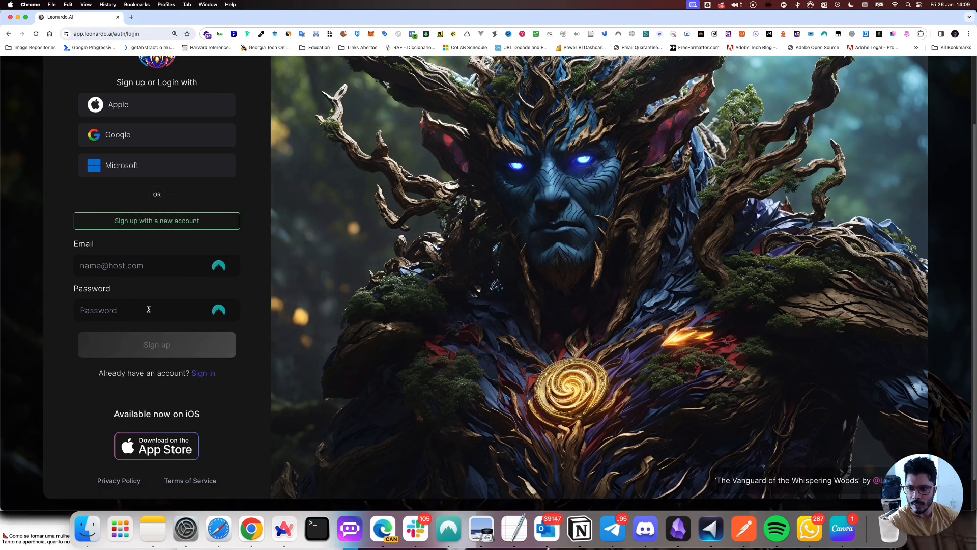
click(209, 376)
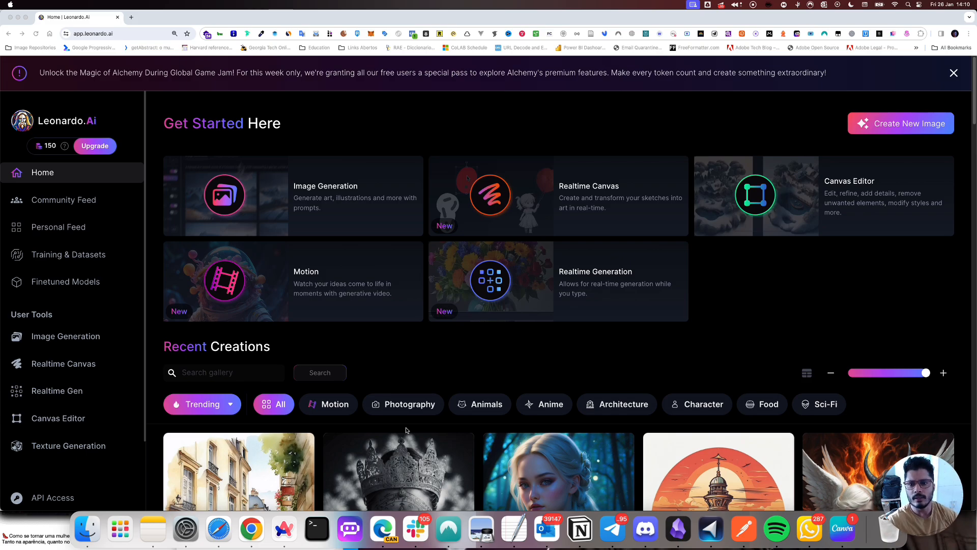
Look over the home page's recent creations and the navigation entries and user tools down to the account area
scroll(509, 366, down, 3)
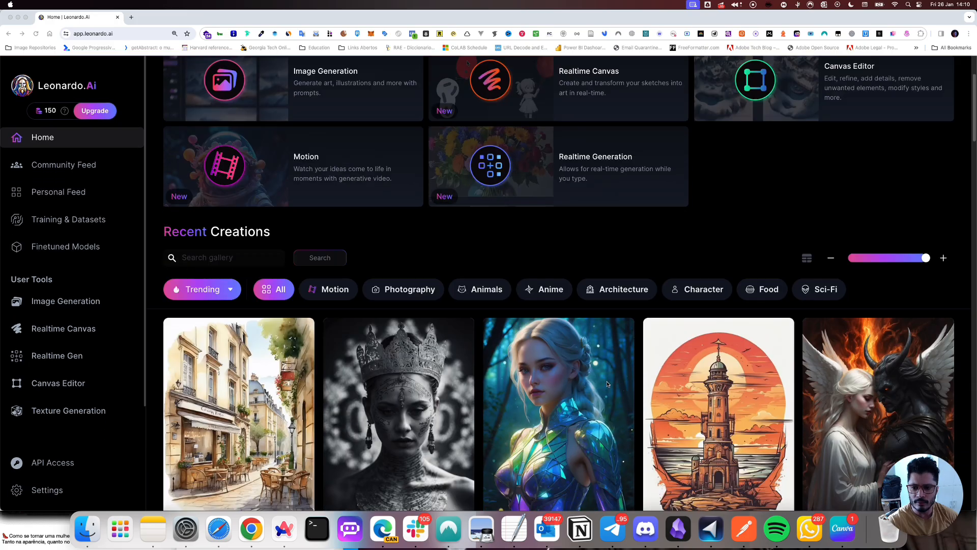
scroll(607, 384, down, 10)
scroll(607, 382, up, 15)
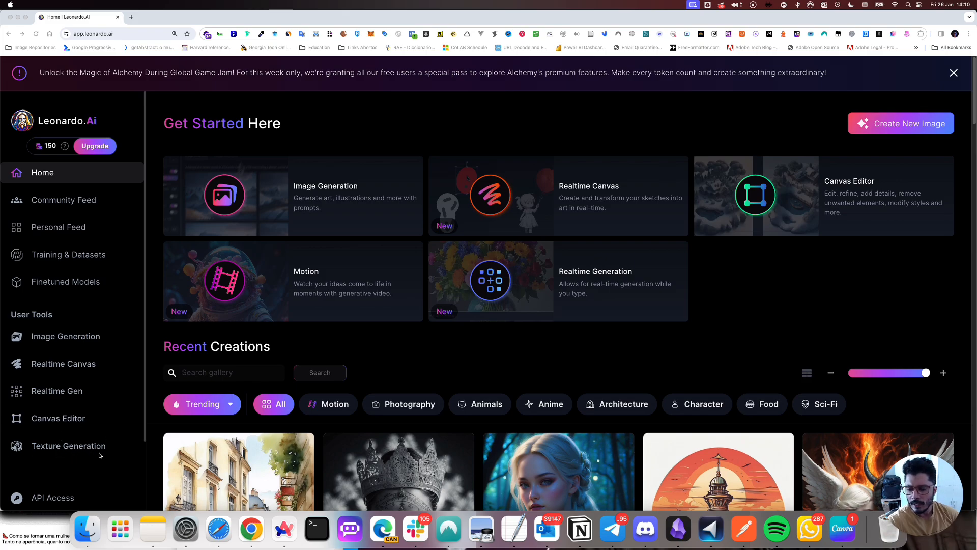
scroll(101, 454, down, 5)
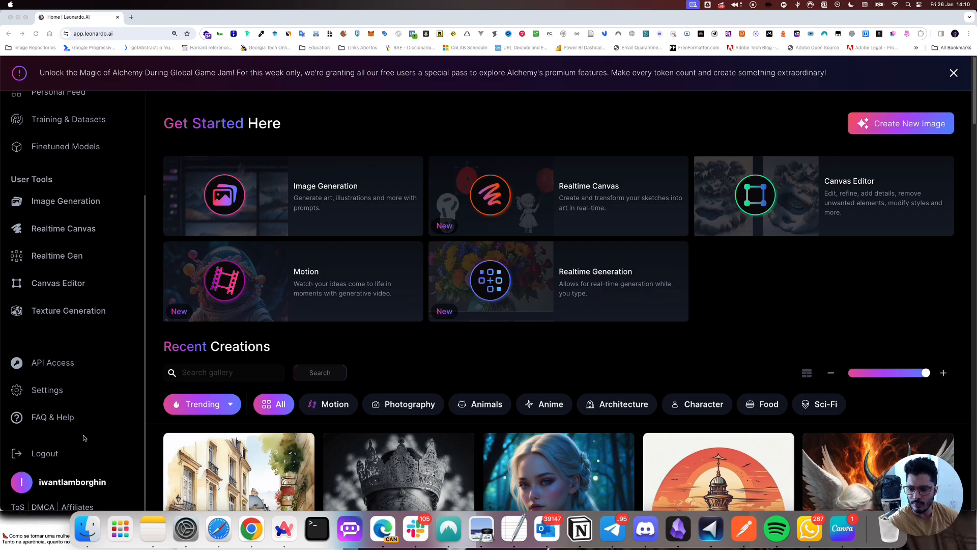
scroll(84, 438, down, 4)
scroll(58, 451, up, 3)
scroll(312, 344, up, 4)
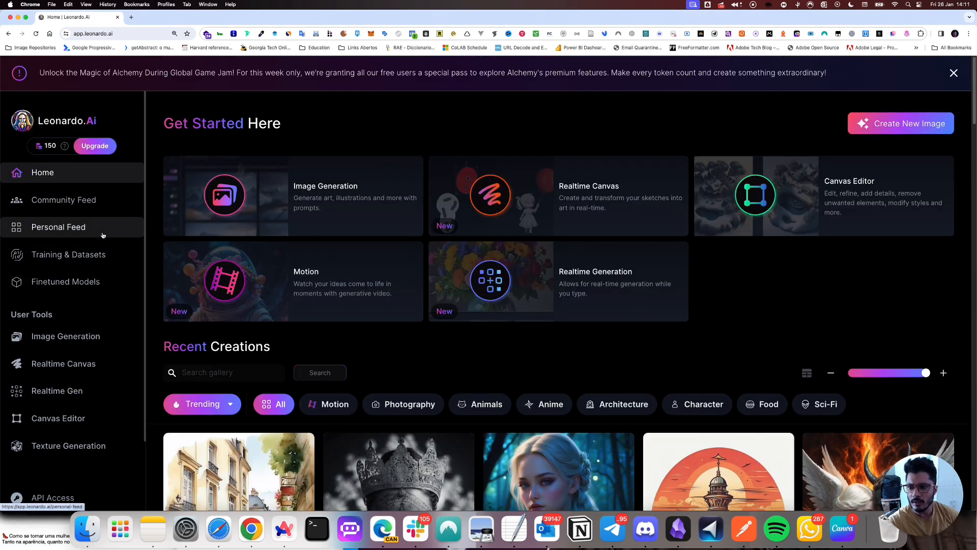
Open the Community Feed and browse its trending images
click(106, 205)
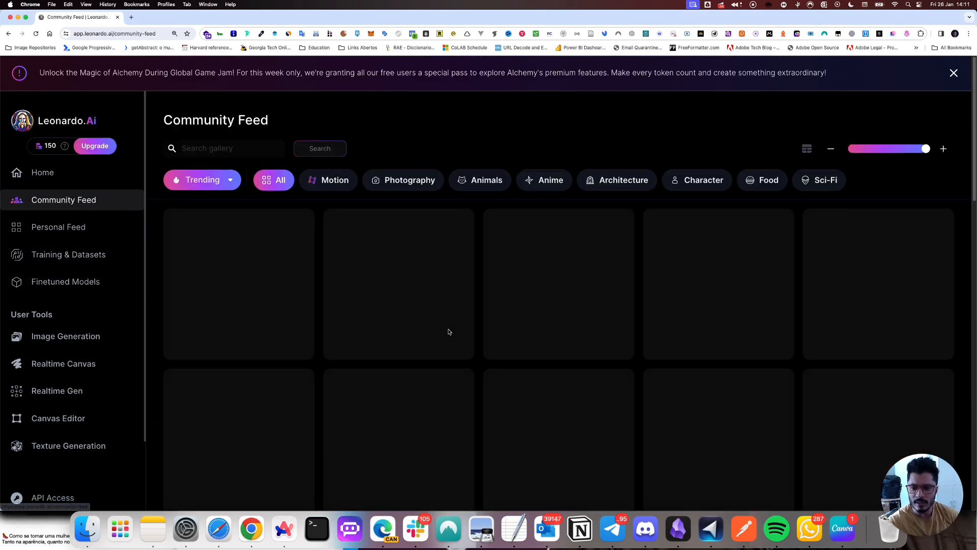
scroll(719, 332, down, 15)
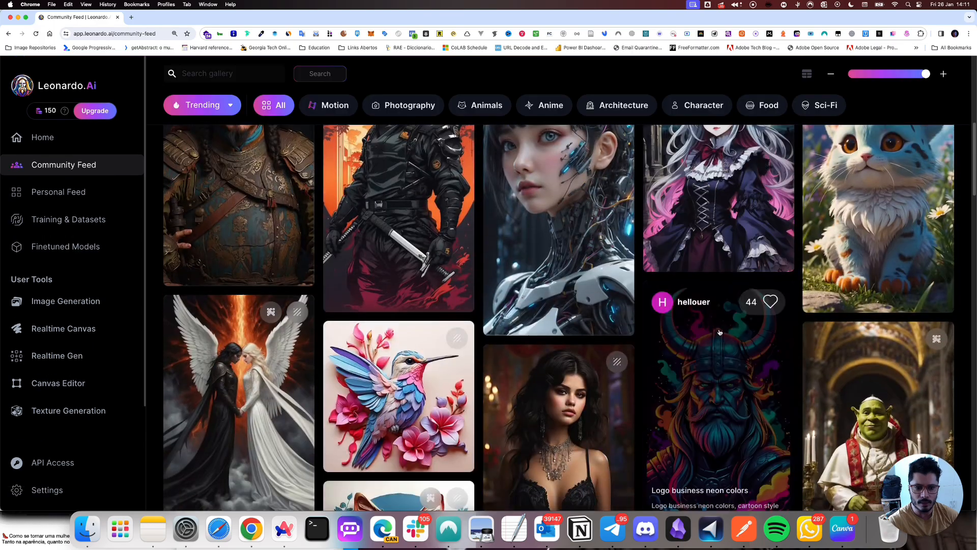
scroll(720, 332, down, 15)
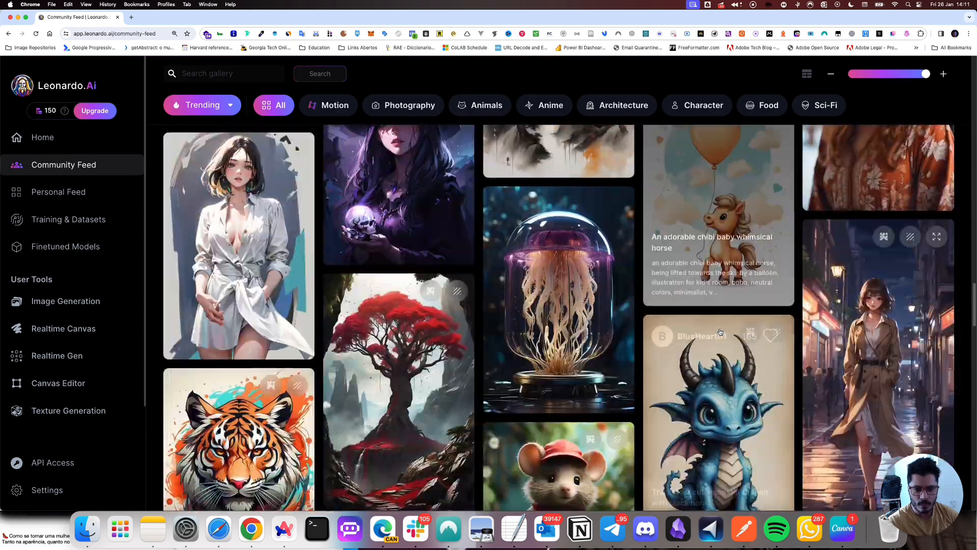
scroll(720, 332, down, 15)
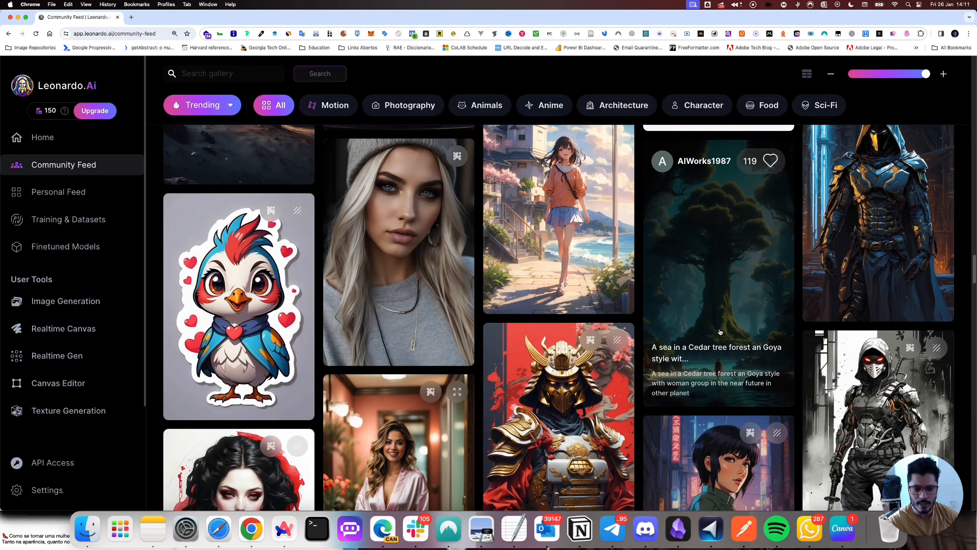
scroll(720, 331, down, 4)
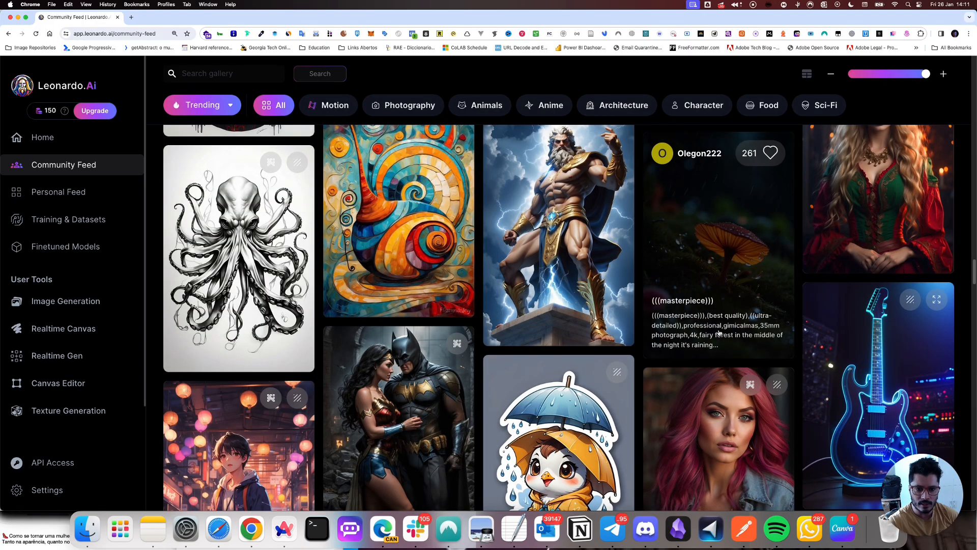
scroll(720, 332, down, 6)
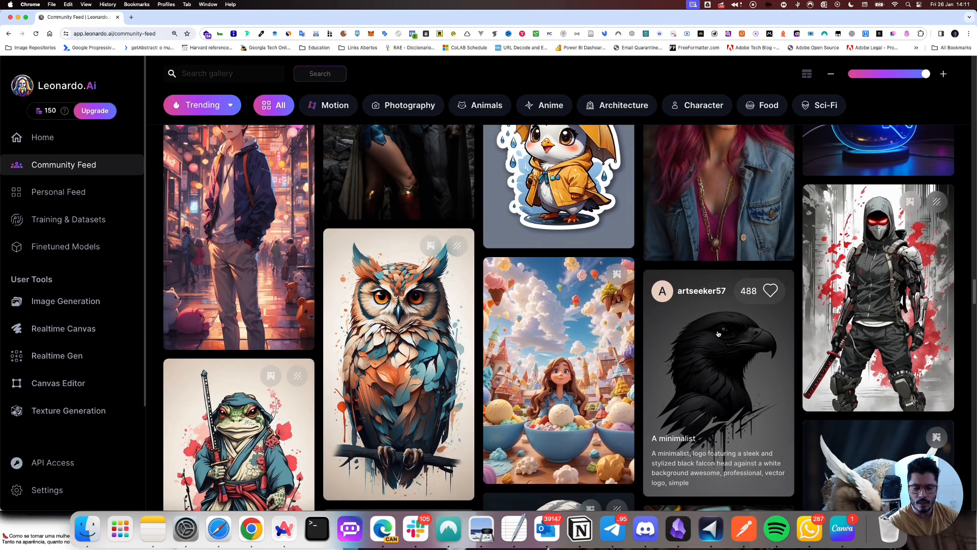
scroll(718, 334, down, 15)
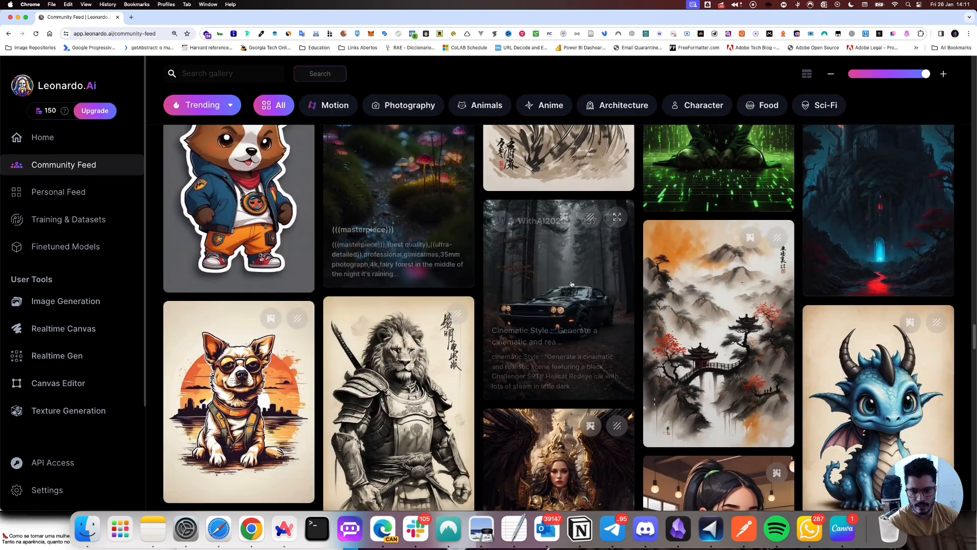
scroll(792, 405, up, 3)
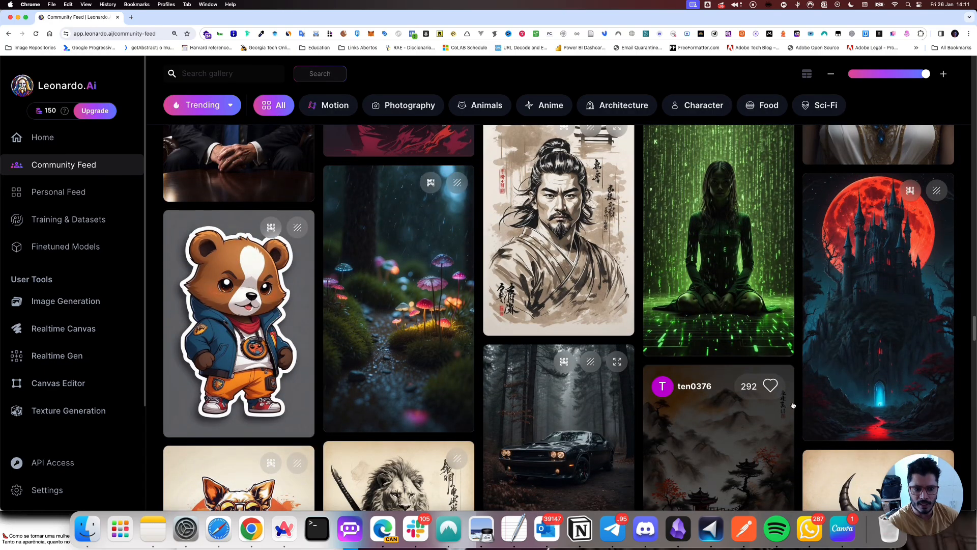
scroll(586, 389, up, 15)
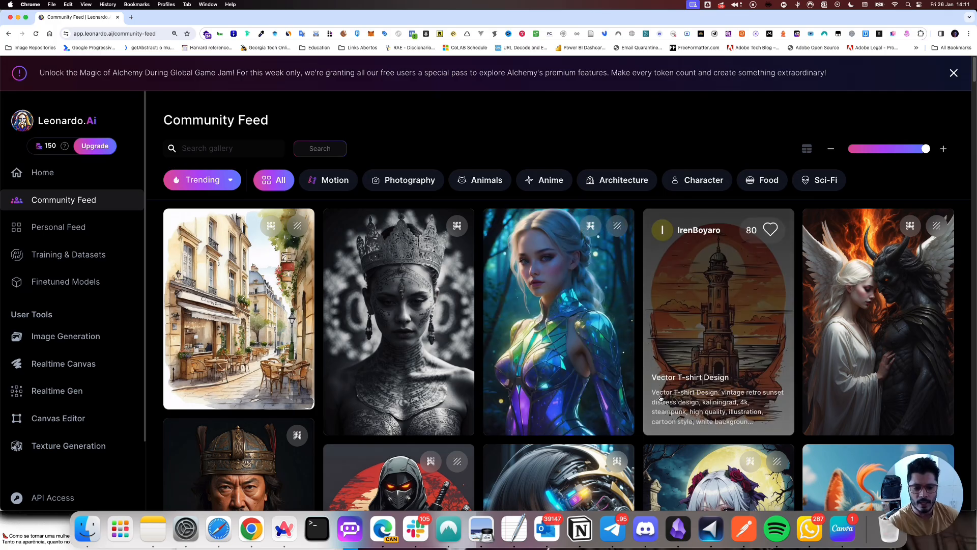
scroll(662, 397, down, 5)
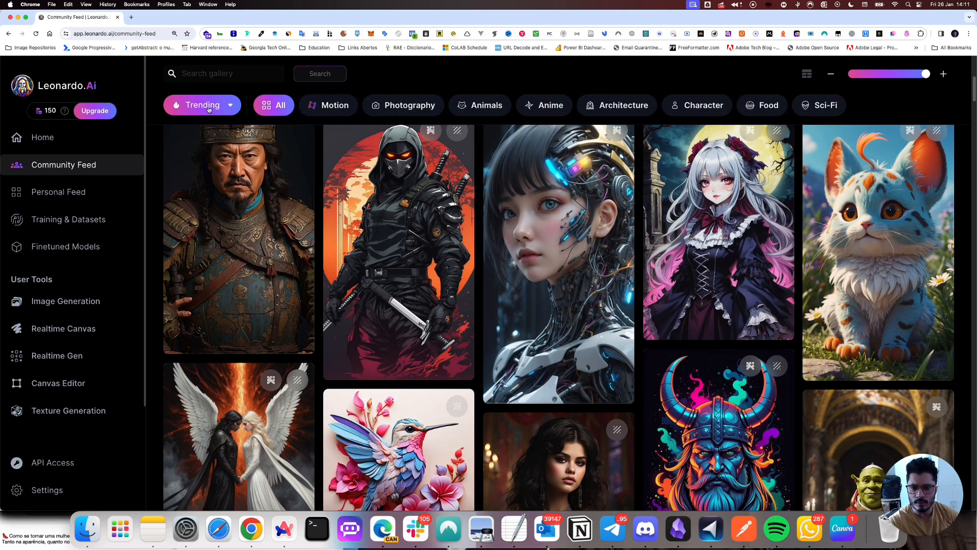
scroll(662, 254, up, 5)
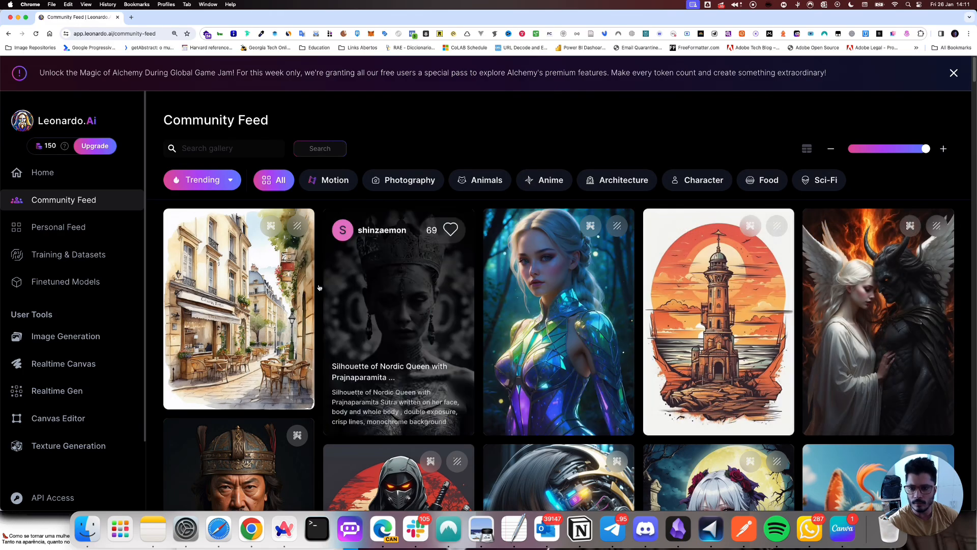
Sort the Community Feed by New, and after that by Top
click(215, 183)
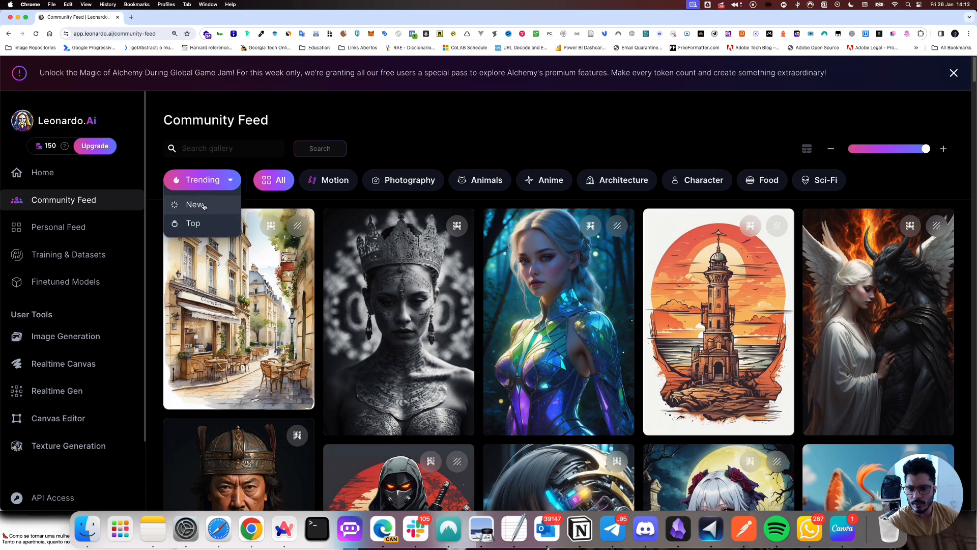
click(204, 206)
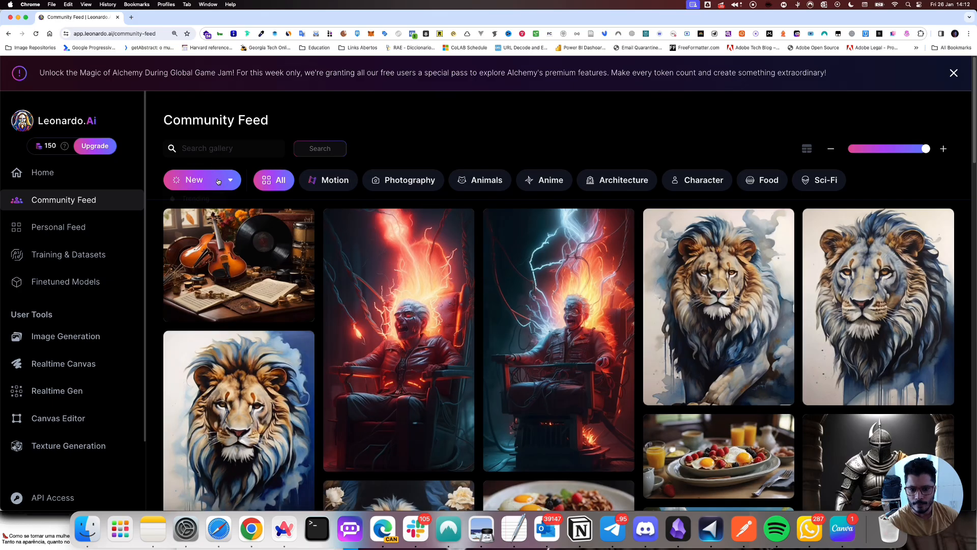
click(218, 181)
click(211, 225)
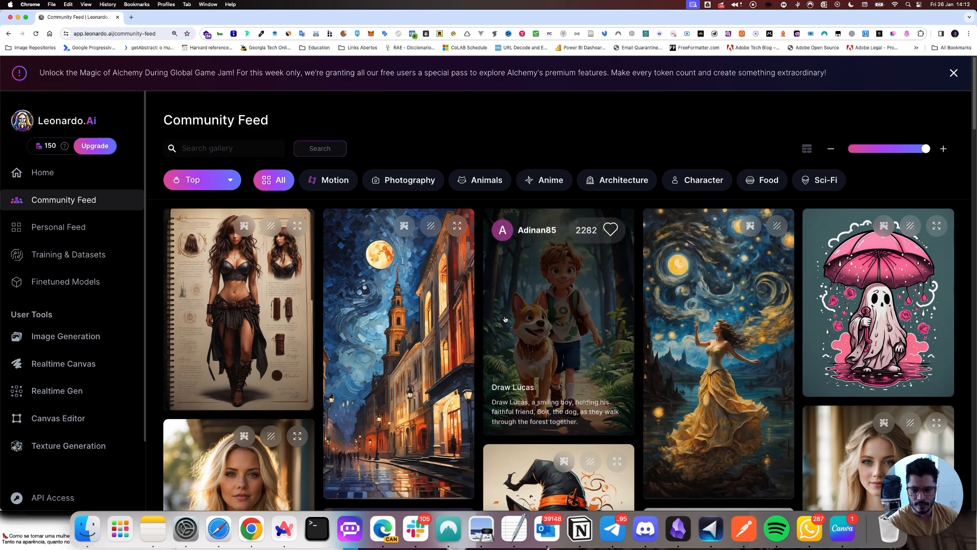
Browse the top-rated community images and open the details of the "Draw Lucas" image of a boy and his dog
scroll(507, 351, down, 8)
scroll(521, 358, down, 4)
scroll(521, 358, down, 4)
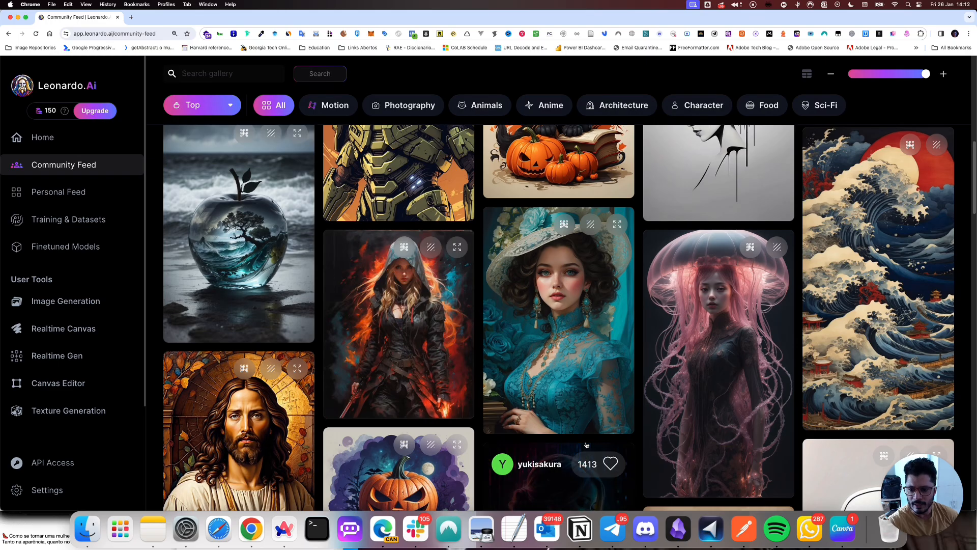
scroll(509, 397, down, 7)
scroll(428, 344, down, 6)
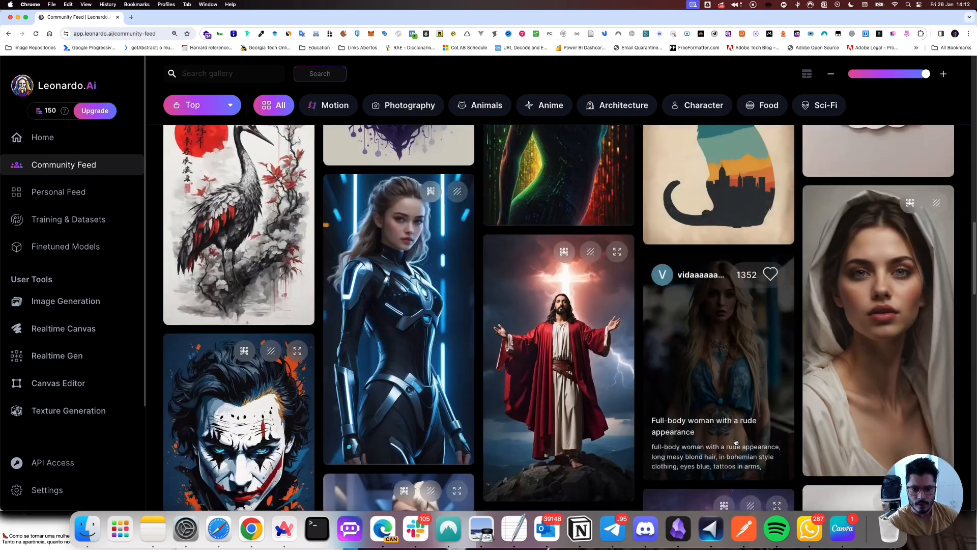
scroll(734, 441, up, 20)
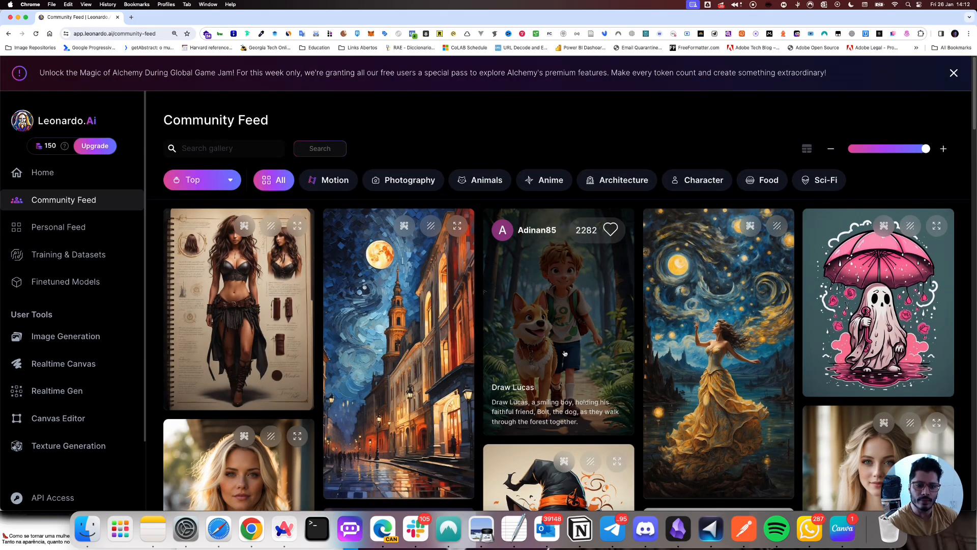
click(559, 295)
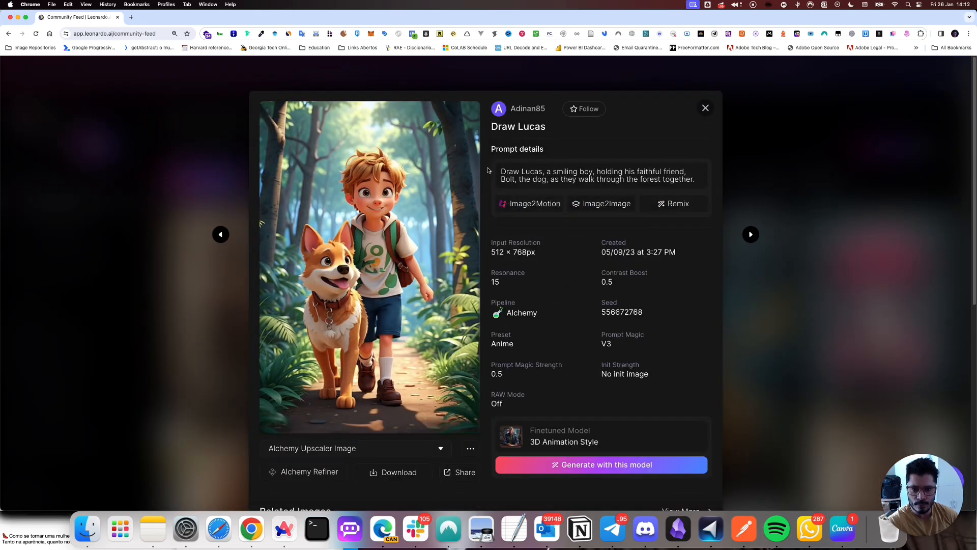
Read through the "Draw Lucas" prompt text, highlighting it in both directions
drag(501, 172, 696, 181)
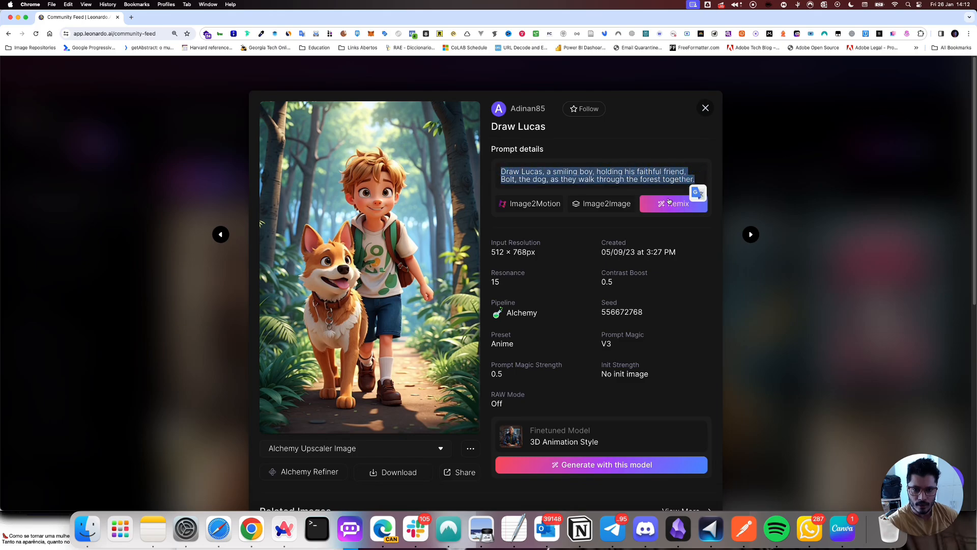
click(623, 174)
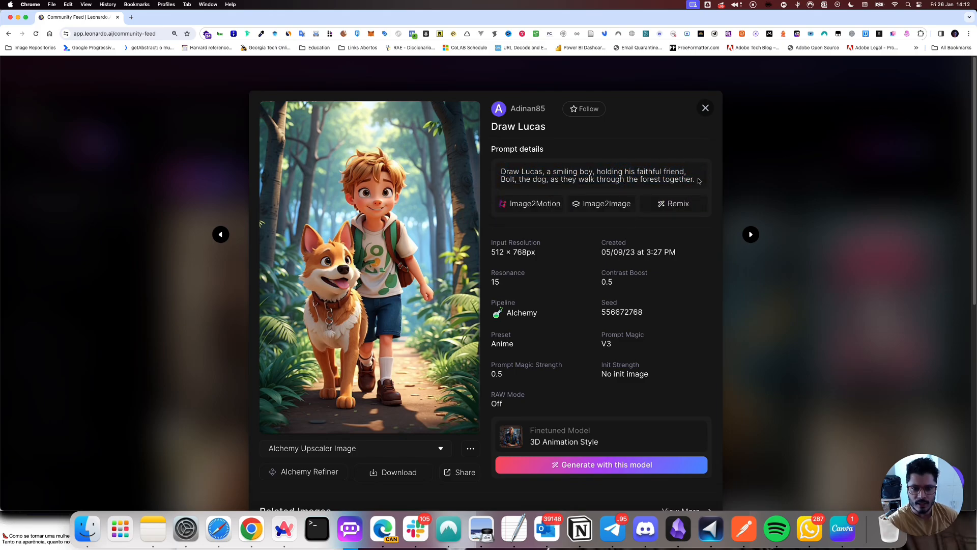
drag(699, 180, 498, 176)
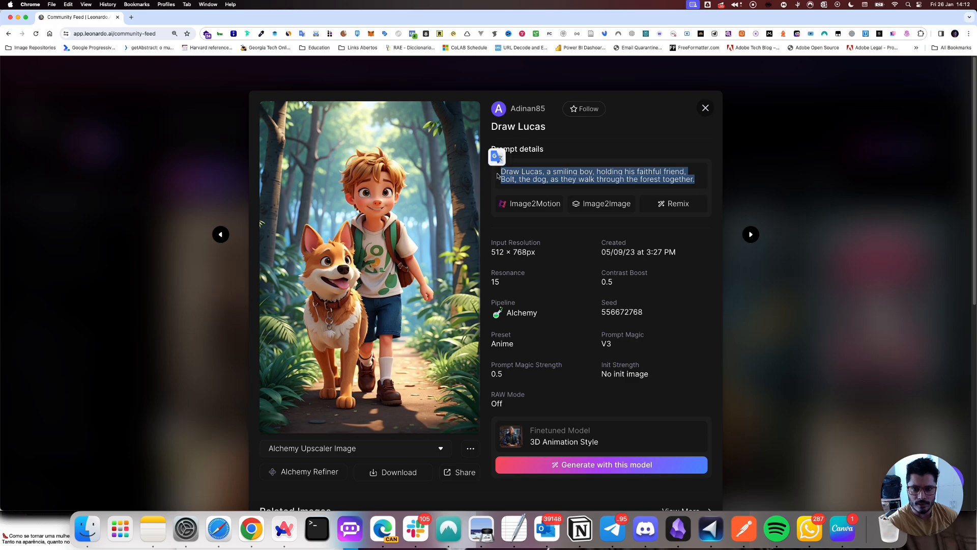
click(516, 171)
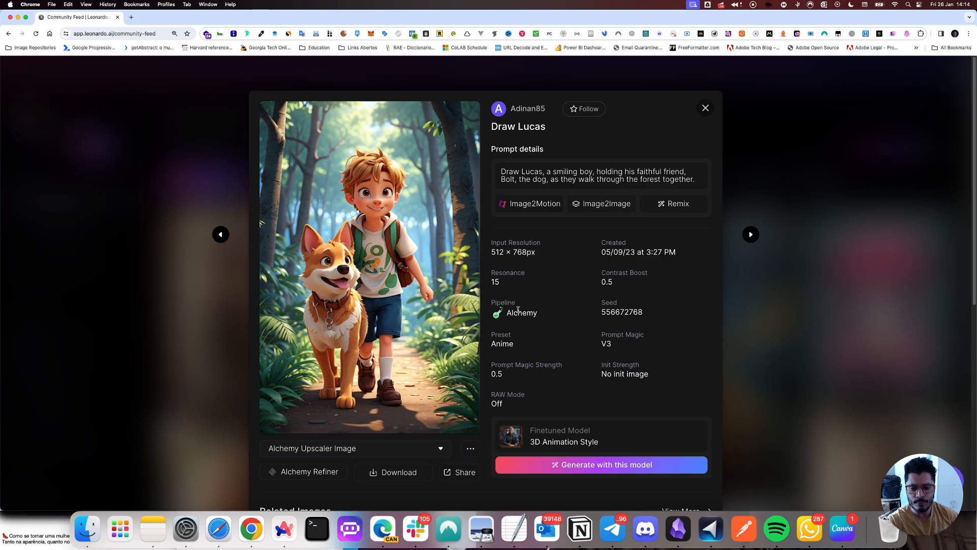
Examine the image's generation details, highlighting the pipeline, seed, contrast boost, prompt magic and preset entries
drag(542, 319, 493, 325)
click(559, 319)
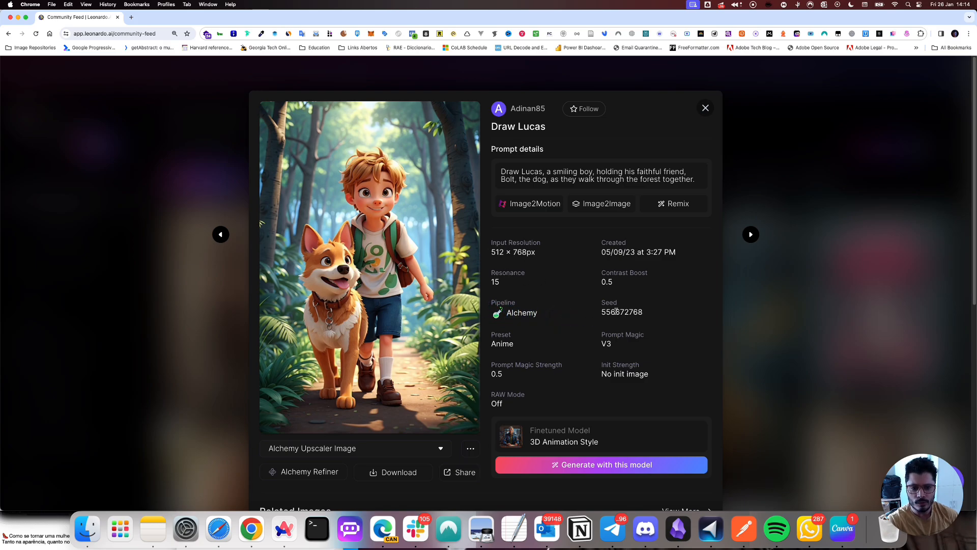
double_click(616, 312)
drag(613, 288, 600, 269)
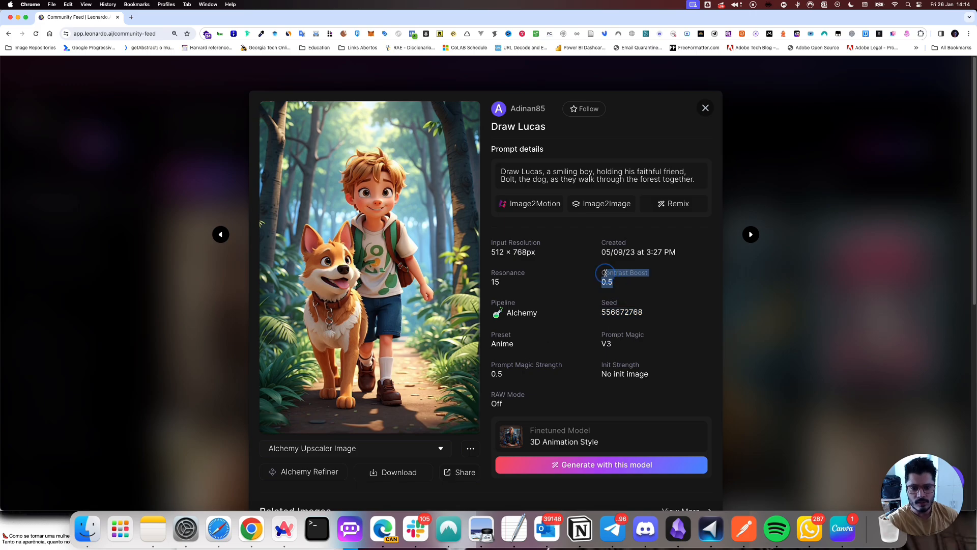
click(633, 349)
drag(623, 350, 601, 332)
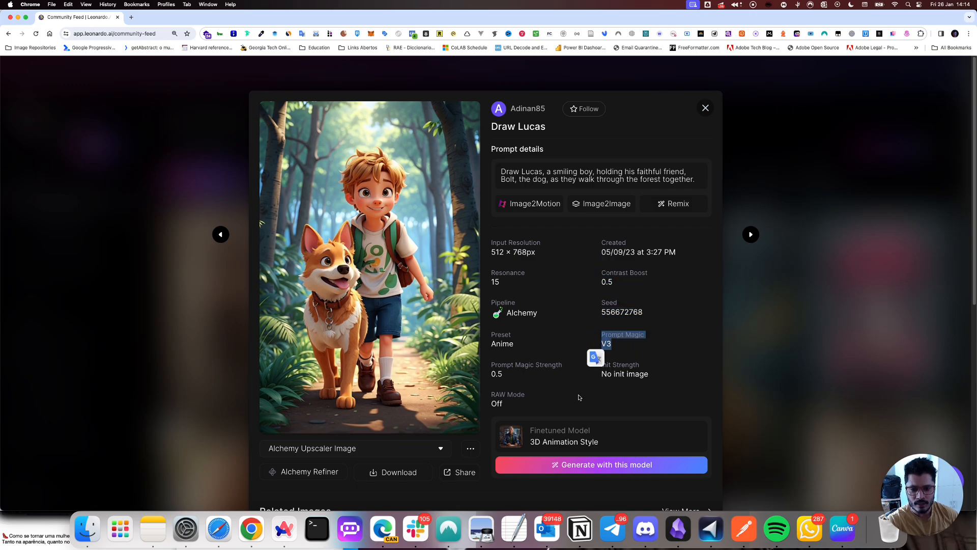
click(505, 334)
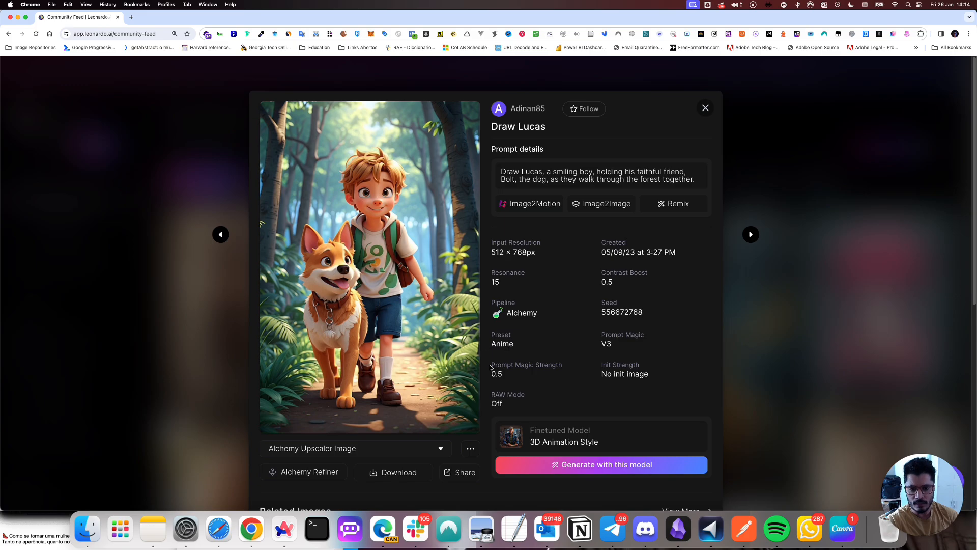
Look over the image's finetuned model, its available upscaled versions, the download and share options, and the related images
scroll(562, 396, down, 1)
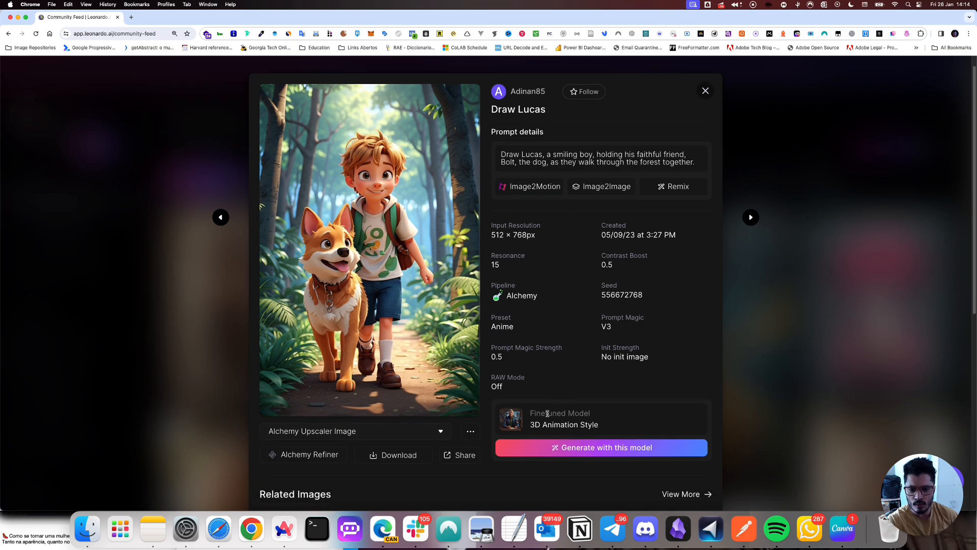
scroll(579, 420, down, 4)
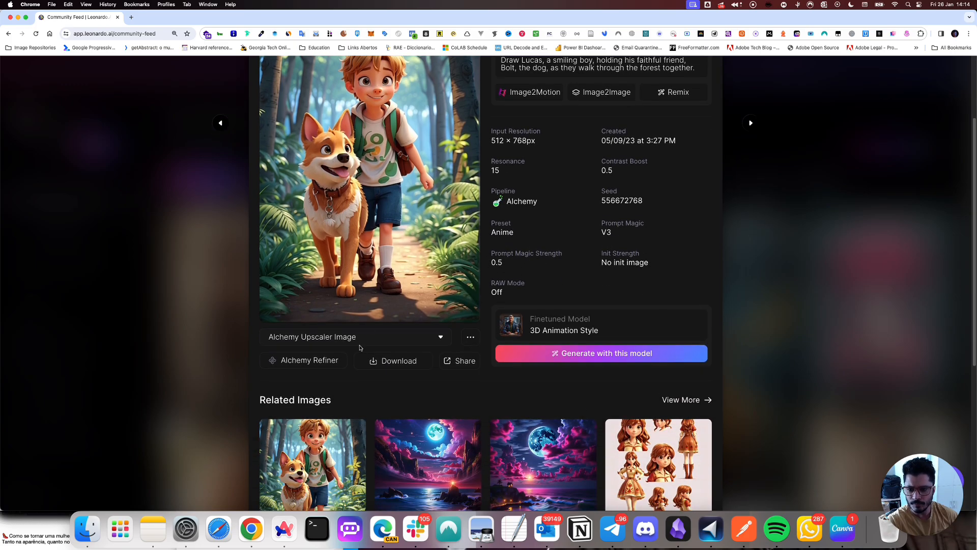
click(442, 338)
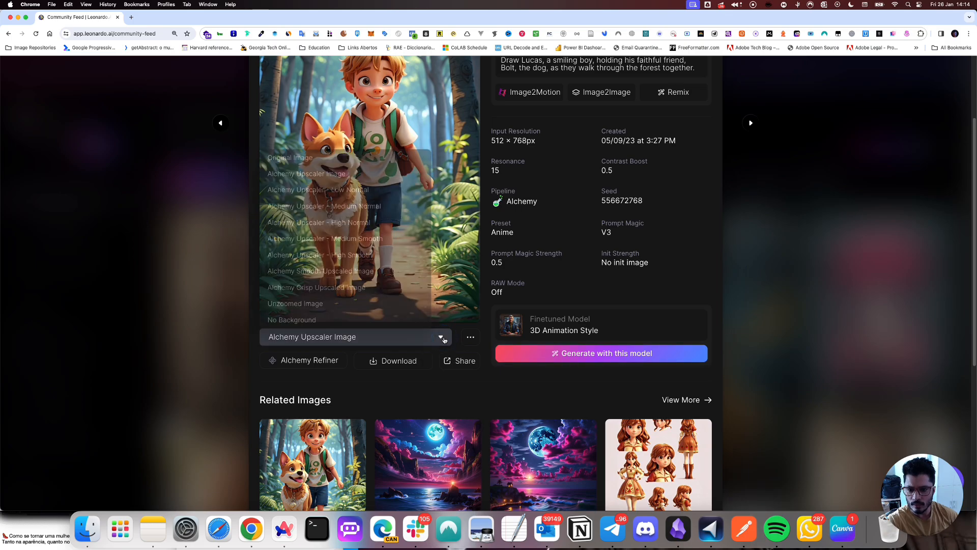
click(442, 338)
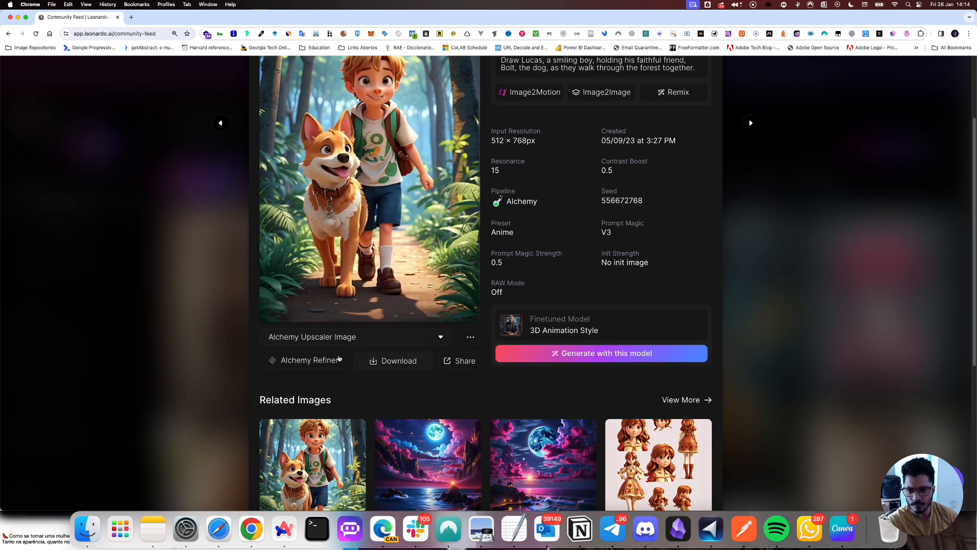
scroll(488, 186, up, 5)
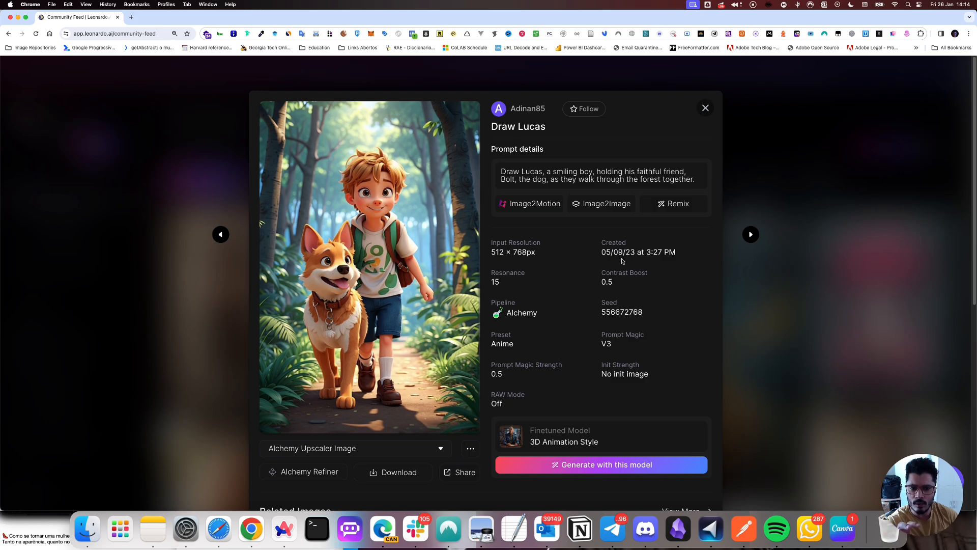
Remix the "Draw Lucas" image and review the settings carried over to the AI Image Generation page
click(688, 204)
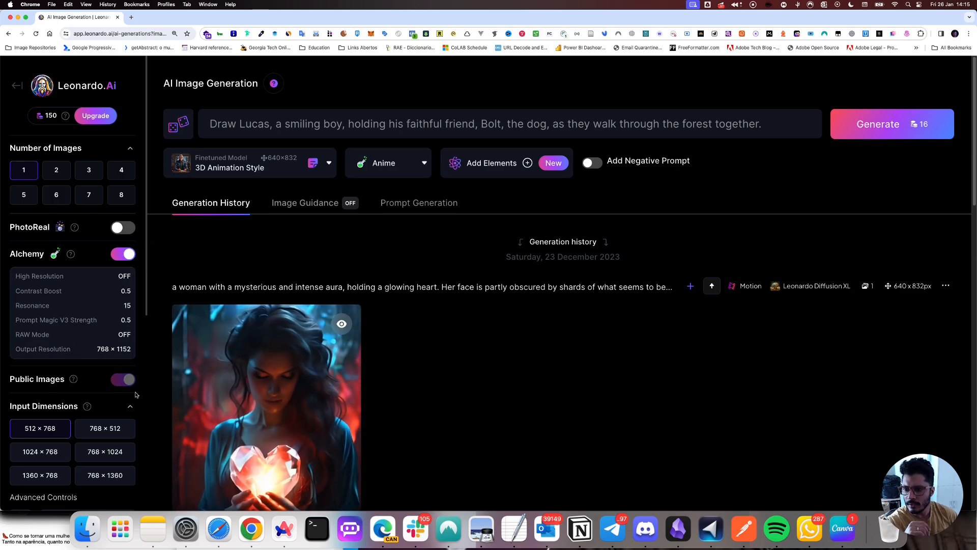
scroll(137, 394, down, 5)
scroll(101, 395, down, 1)
scroll(102, 356, up, 6)
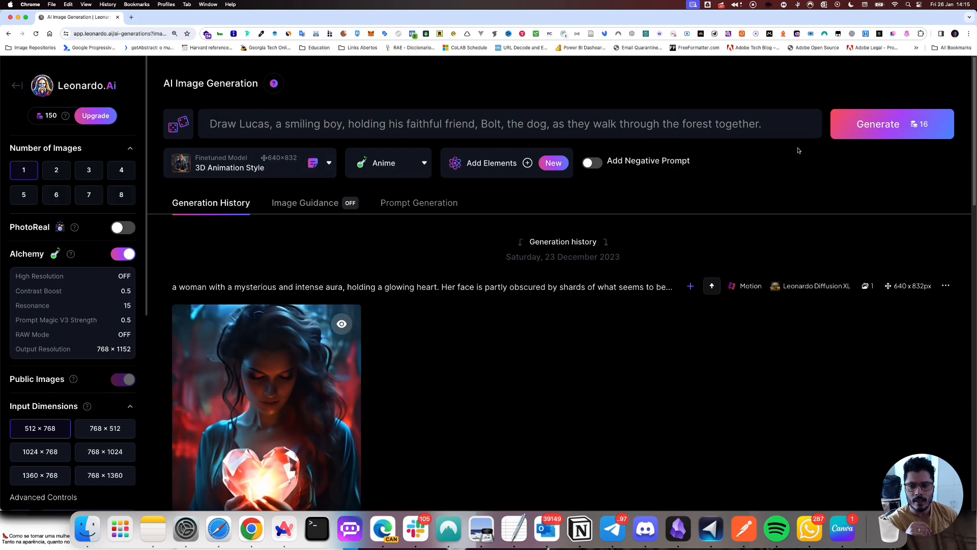
Check the input dimensions and advanced settings, and generate one image from the remixed "Draw Lucas" prompt
scroll(122, 376, down, 7)
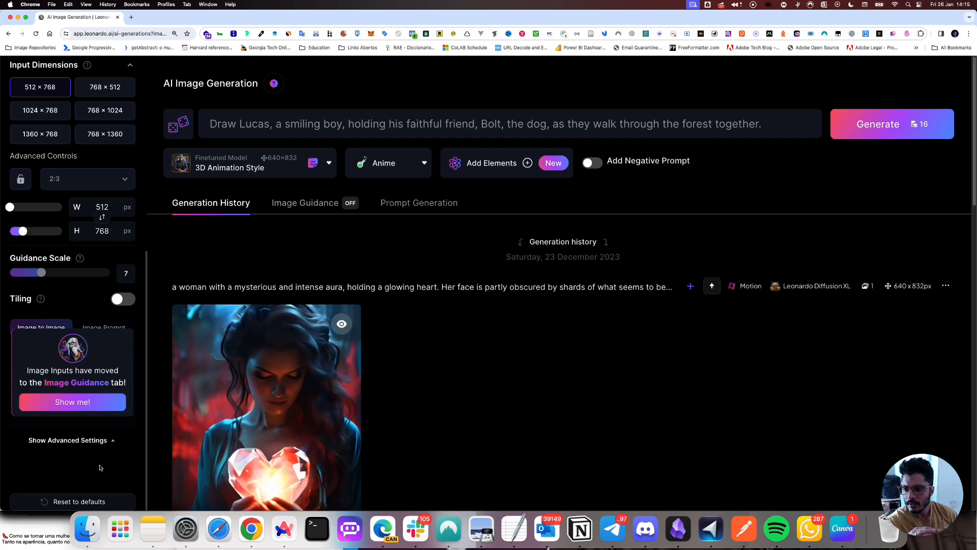
click(102, 440)
scroll(103, 441, down, 3)
scroll(102, 441, up, 10)
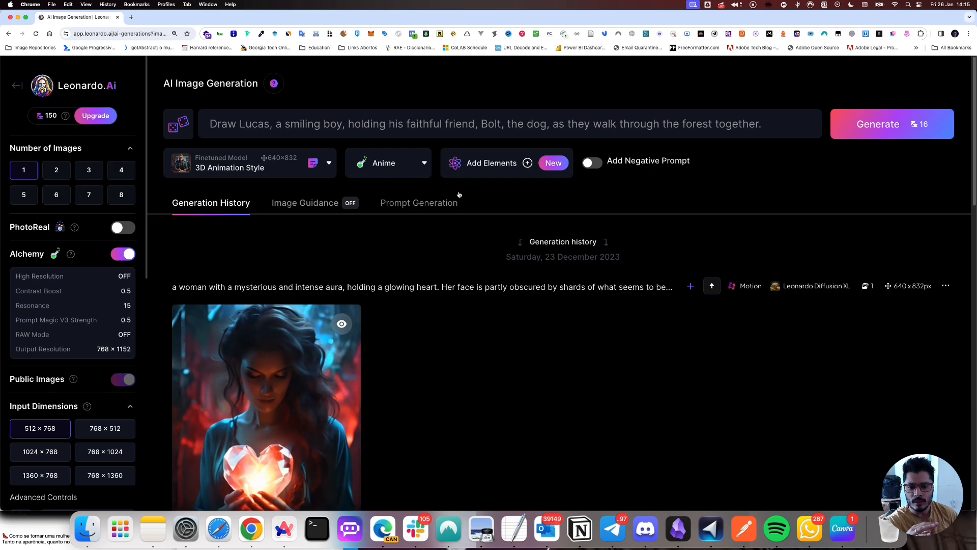
click(890, 126)
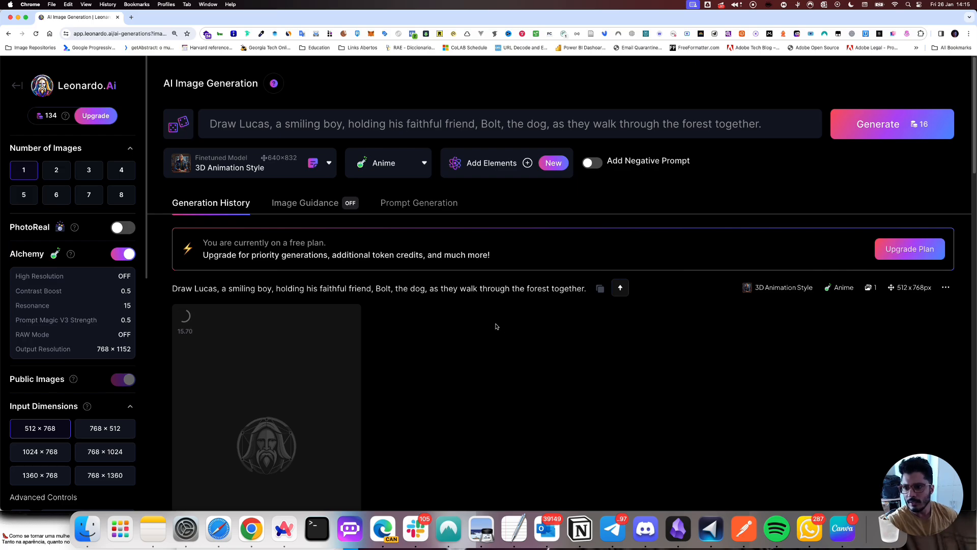
Check the token cost of the generation by calculating 134+16 in Spotlight Search, and dismiss the search
mouse_move(65, 117)
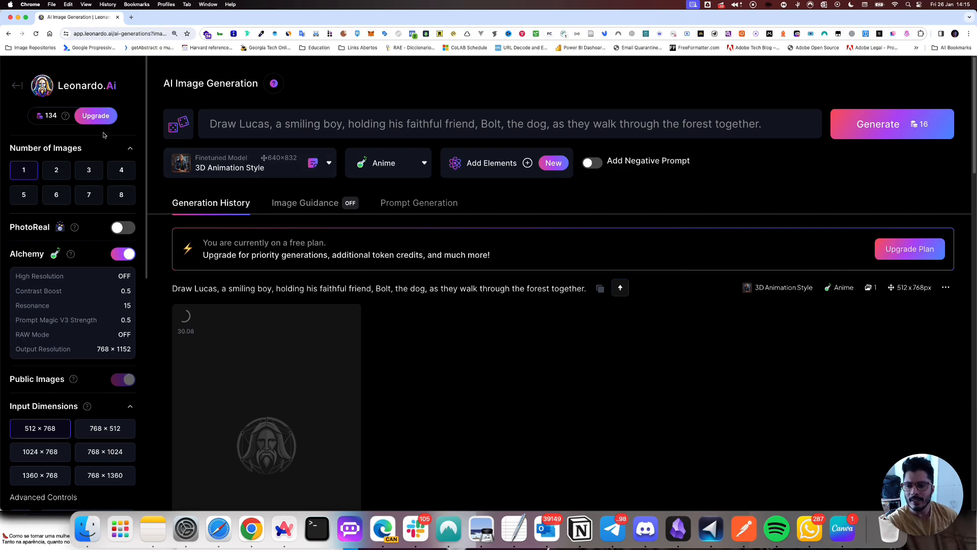
key(super+space)
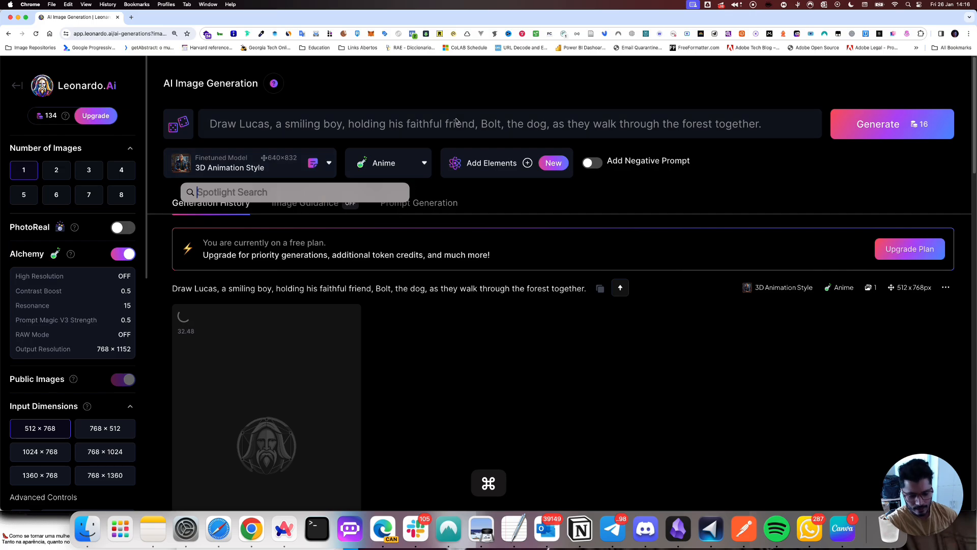
text(134+16)
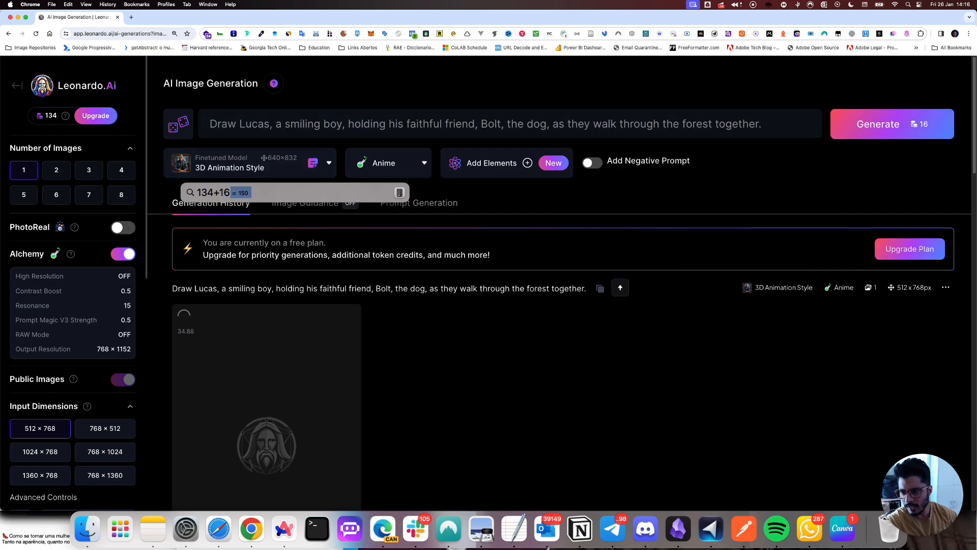
key(Escape)
key(Escape)
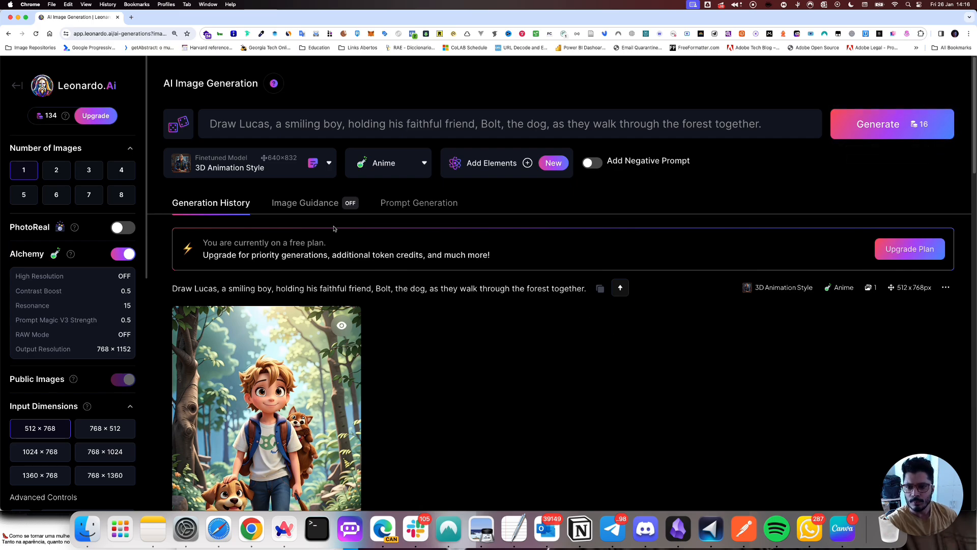
Examine the newly generated image of the boy and his dog in the generation history
scroll(231, 179, down, 3)
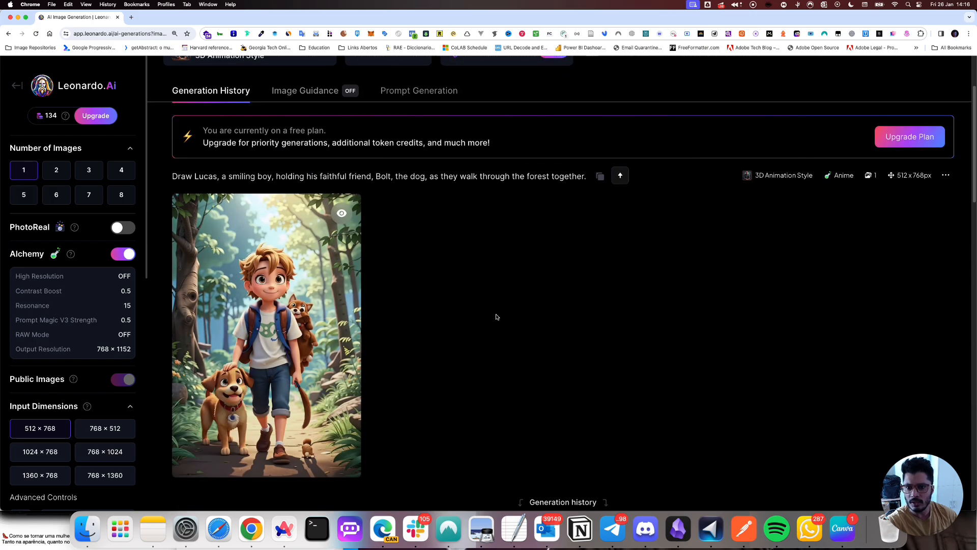
scroll(515, 321, down, 1)
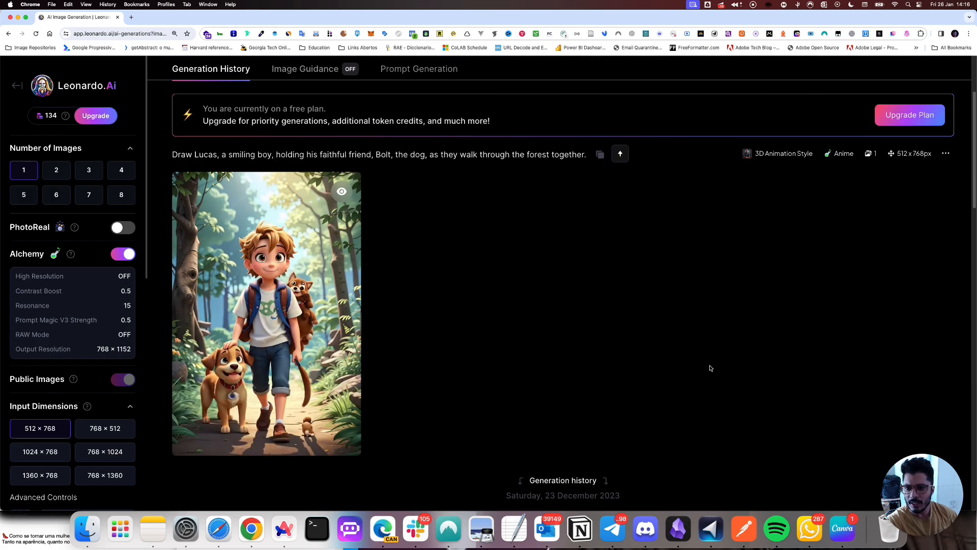
scroll(711, 367, down, 1)
mouse_move(317, 317)
scroll(317, 316, down, 1)
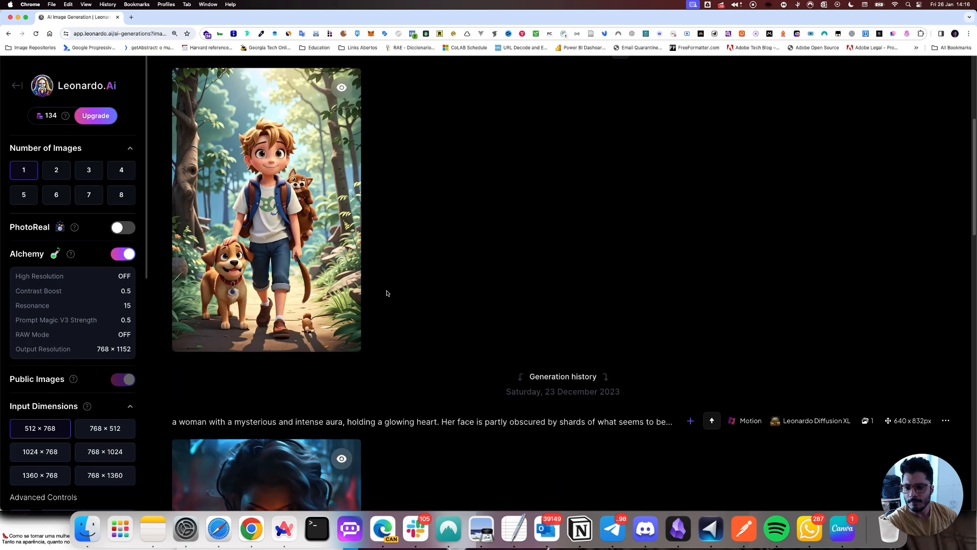
scroll(277, 245, up, 5)
scroll(481, 384, down, 2)
scroll(481, 384, down, 1)
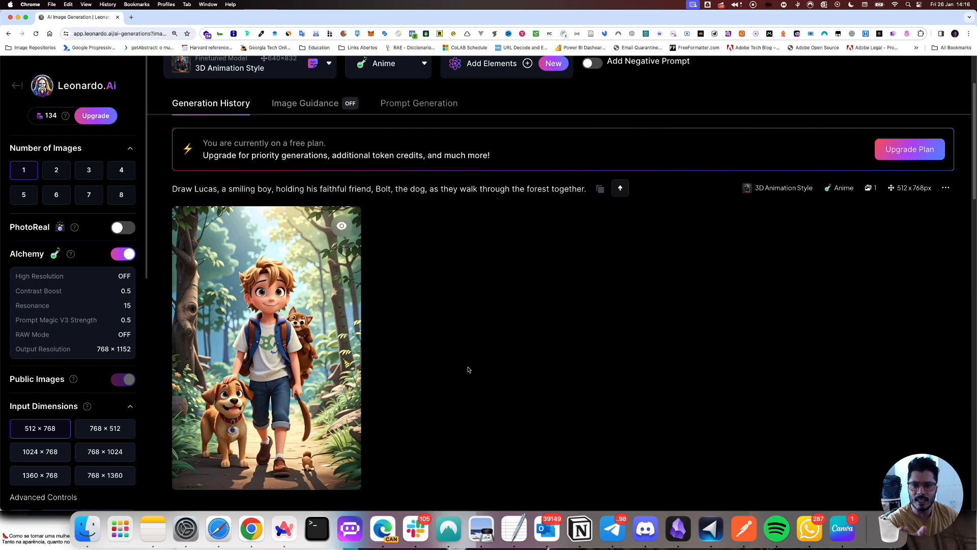
Return to the home page and sort the recent creations by Top
click(15, 86)
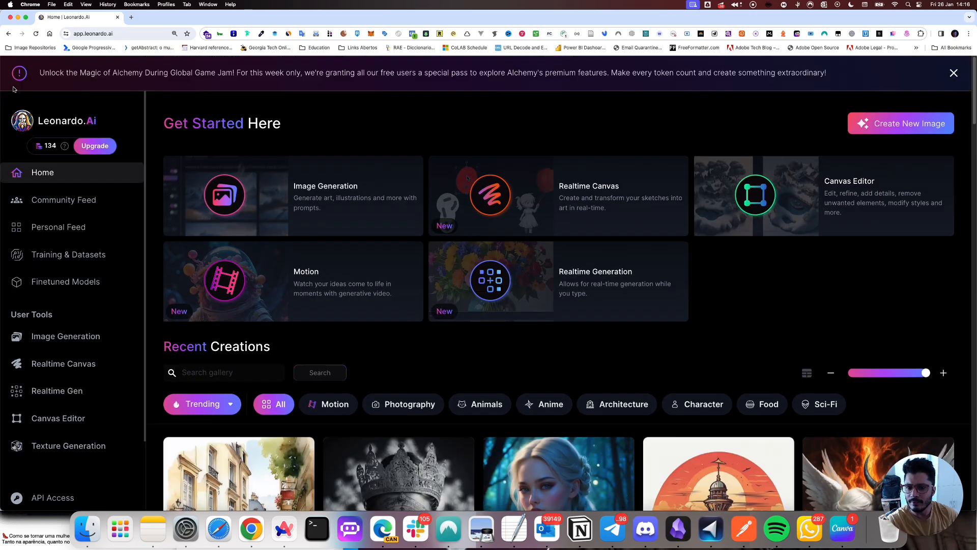
scroll(203, 305, down, 5)
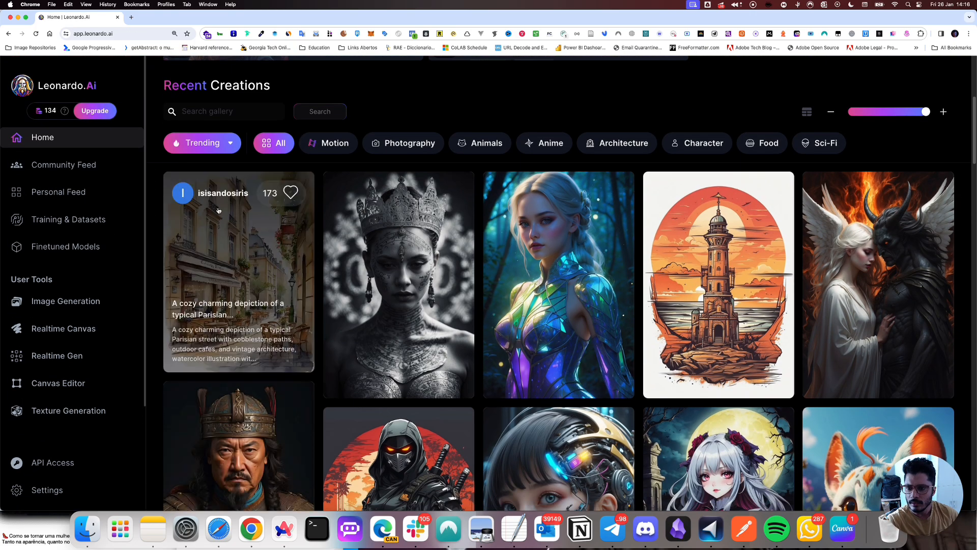
click(216, 143)
click(206, 186)
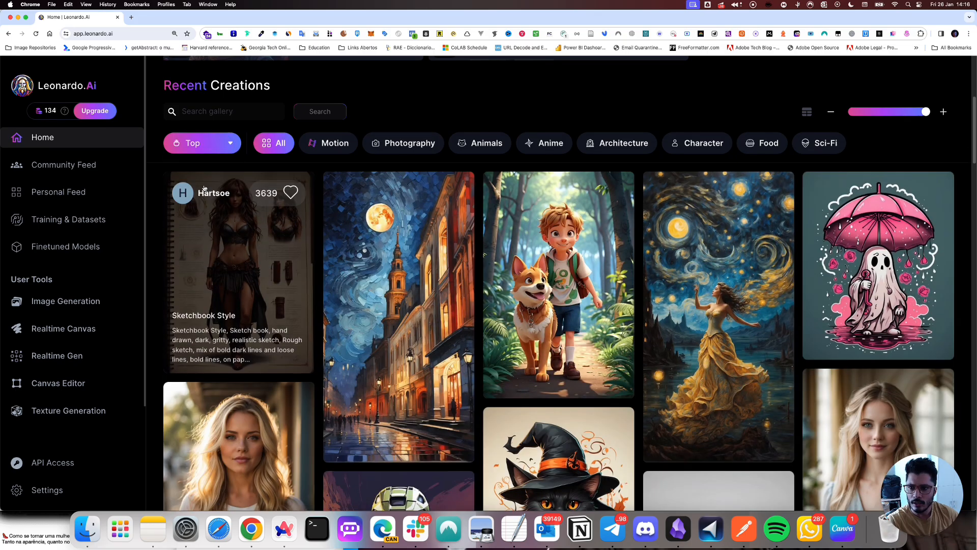
Copy the seed value from the original "Draw Lucas" image's details and close the image
click(564, 264)
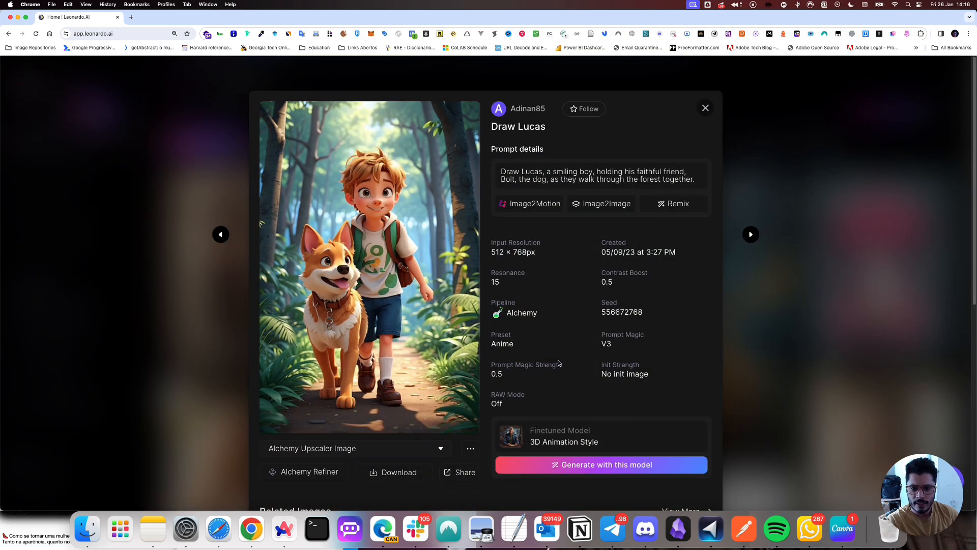
double_click(629, 312)
key(super+c)
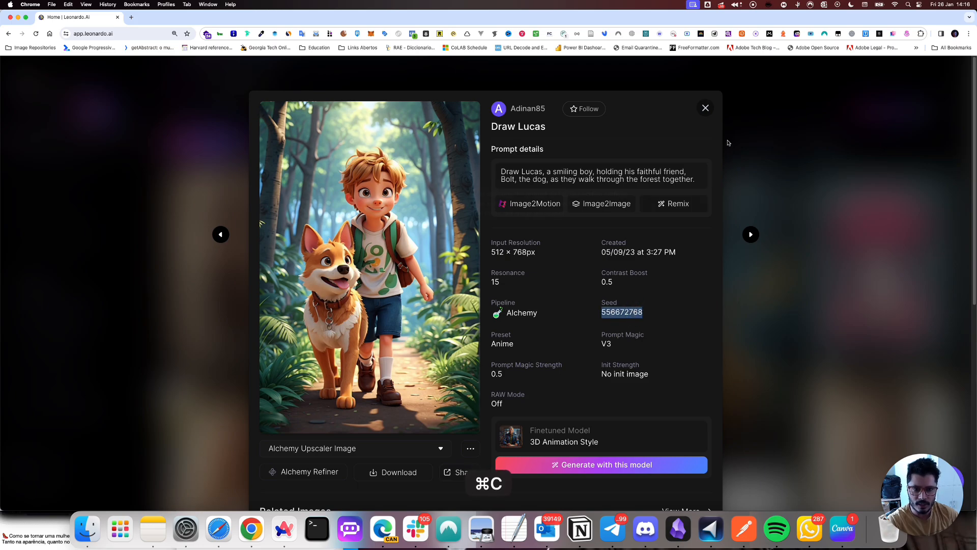
click(706, 108)
Visit the Image Generation page, and go back through the home page to the Community Feed
click(91, 143)
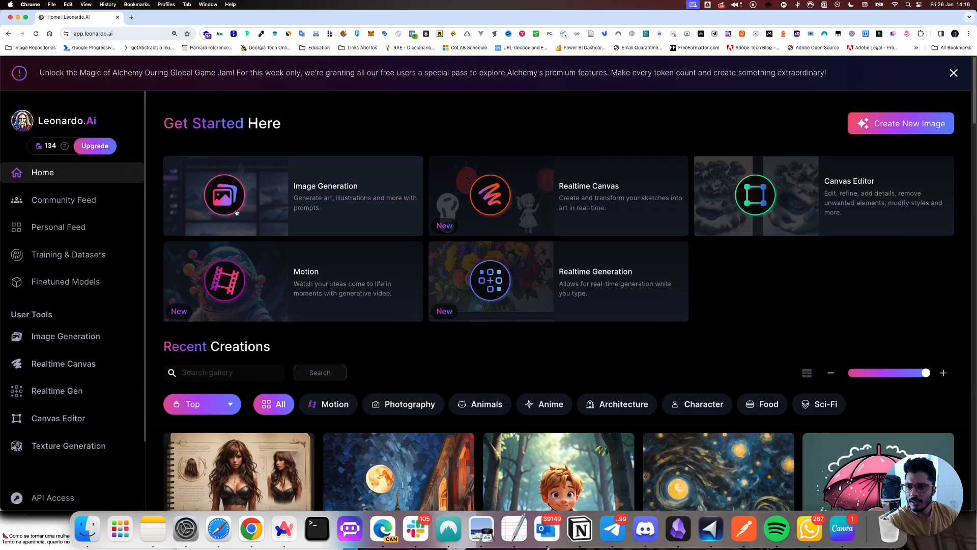
click(319, 193)
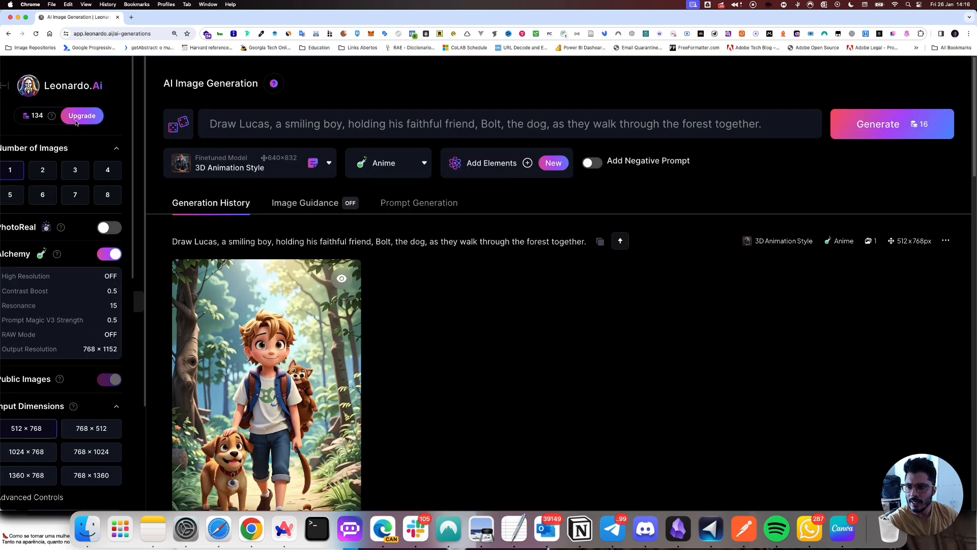
click(22, 89)
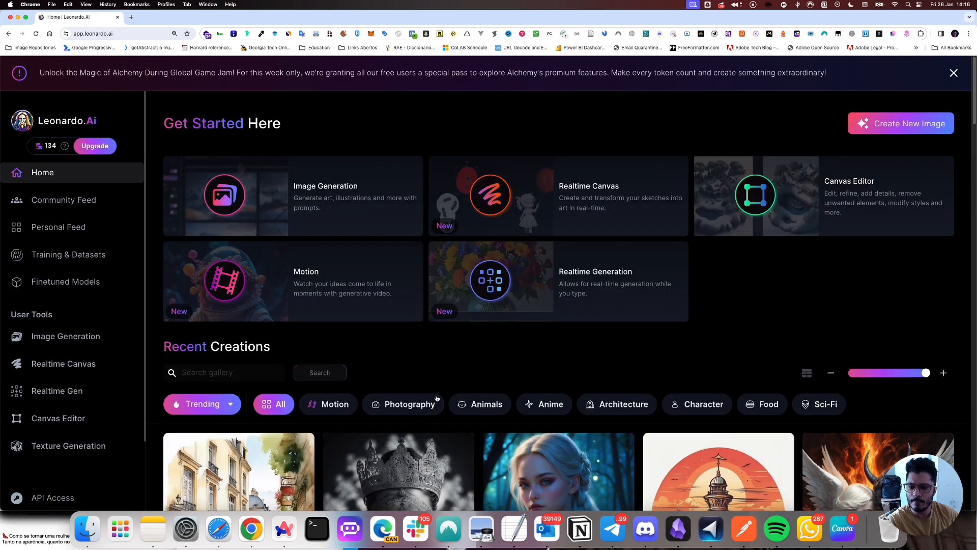
click(60, 199)
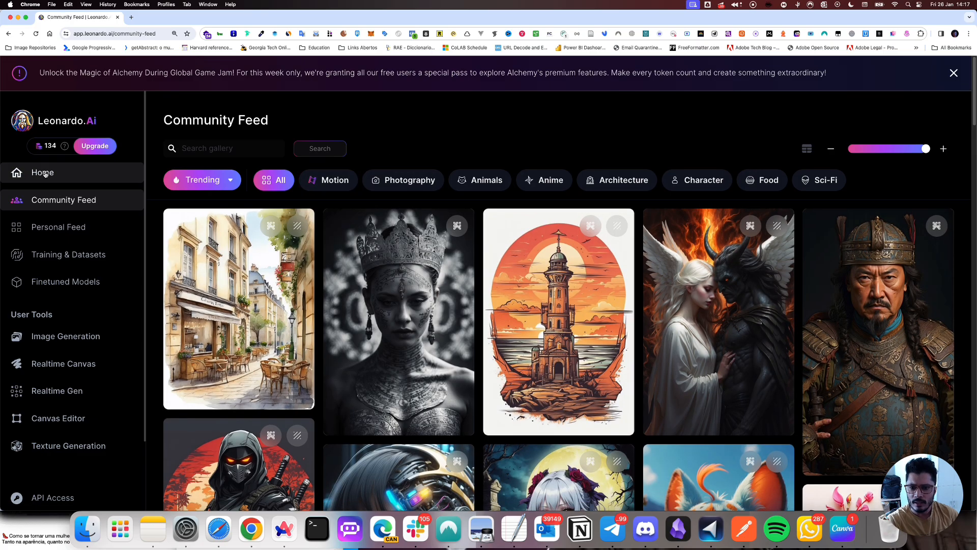
Go to the home page, look over the Get Started tools, visit Realtime Generation and return home
click(45, 174)
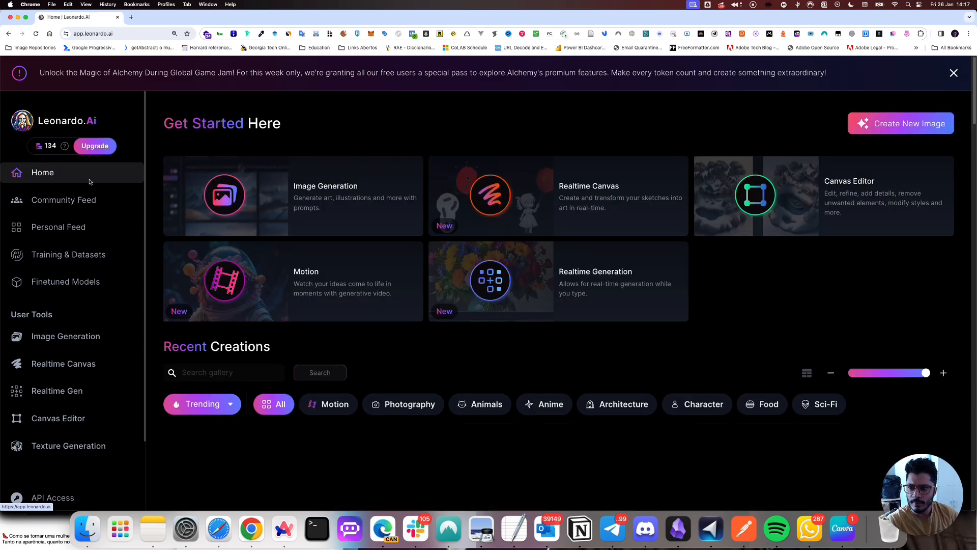
scroll(423, 372, down, 3)
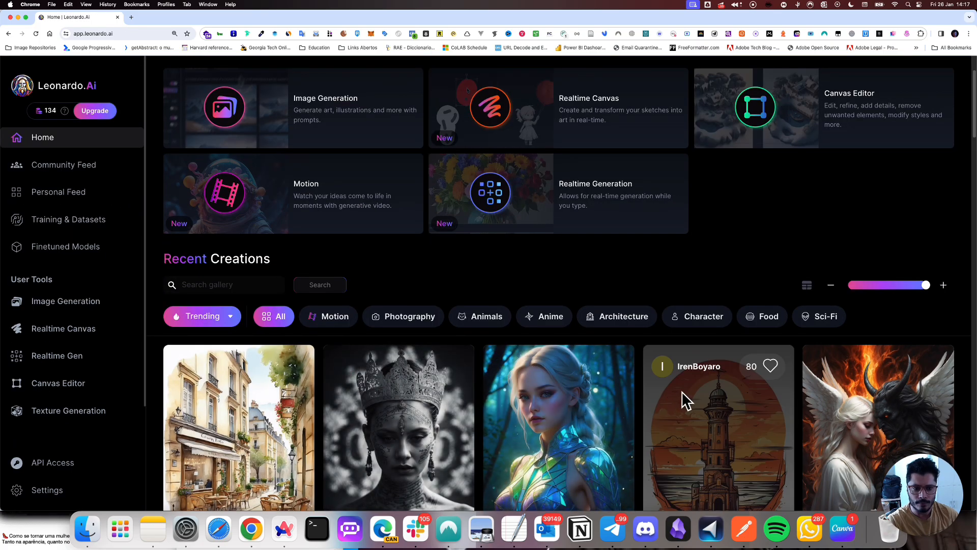
scroll(441, 409, up, 3)
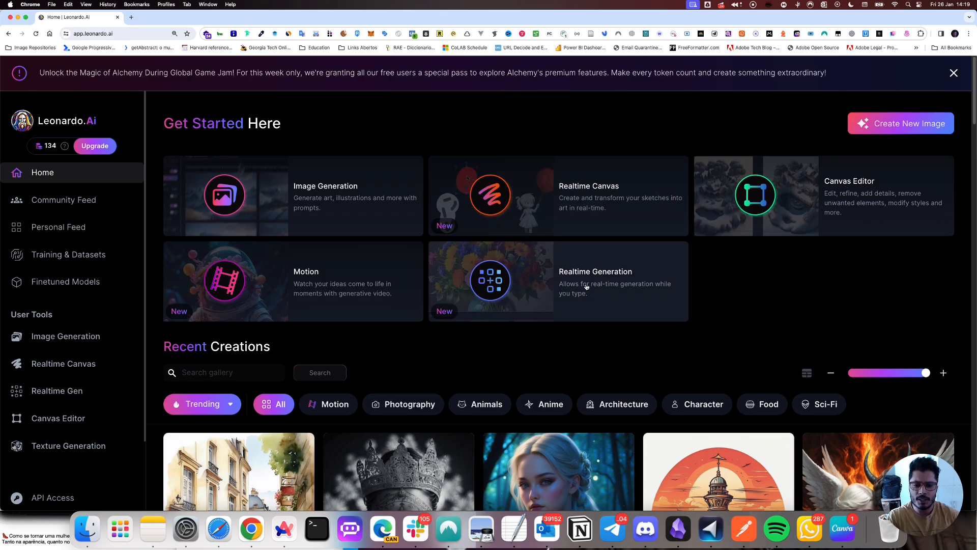
click(586, 287)
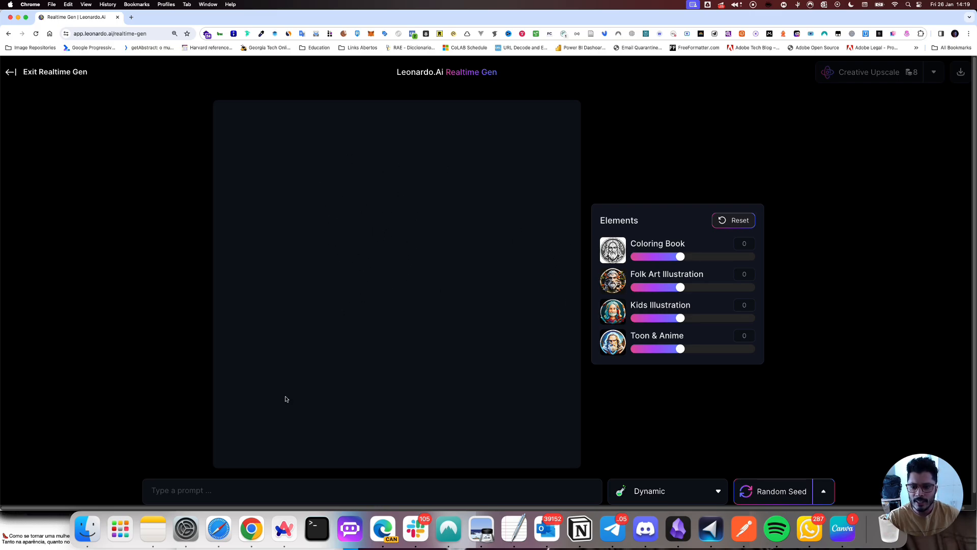
click(180, 489)
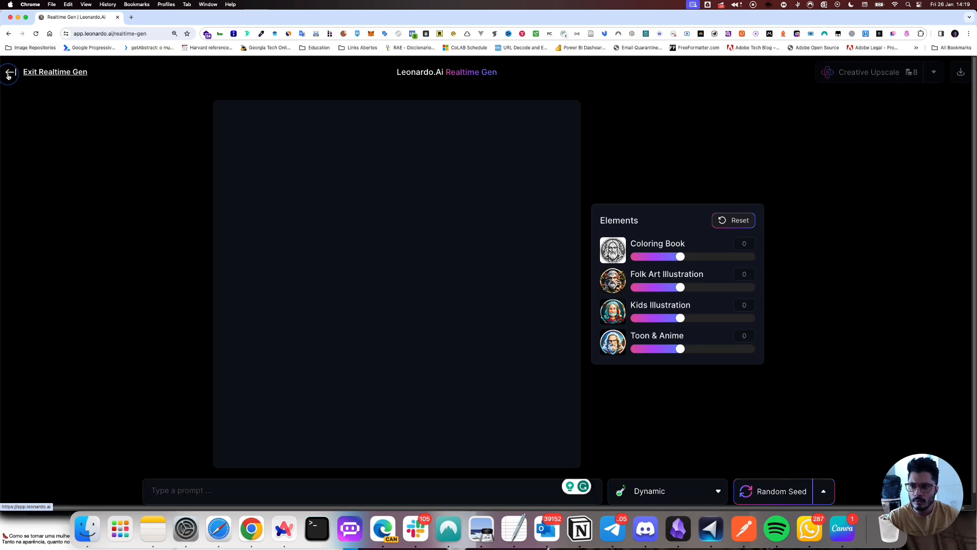
click(55, 72)
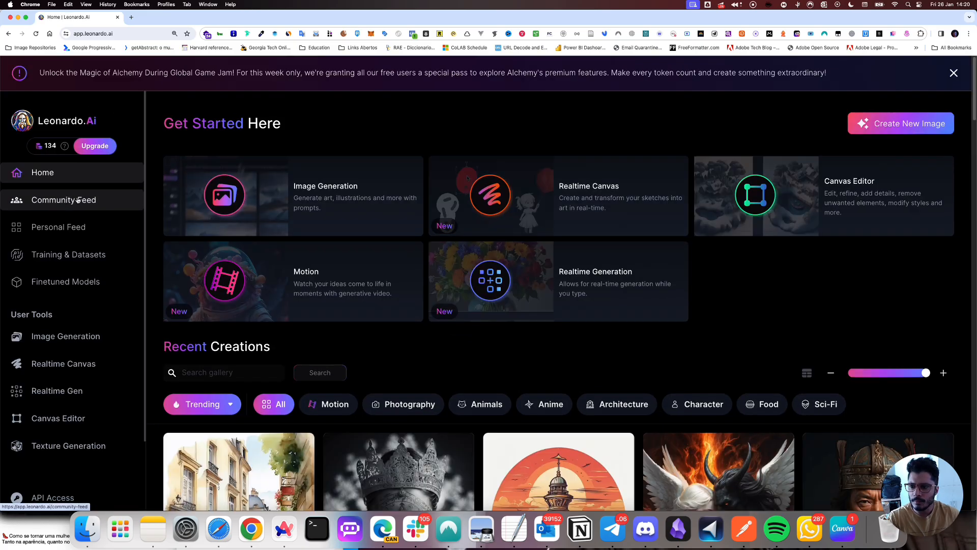
Open Image Generation and copy the whole "Draw Lucas" prompt
click(331, 199)
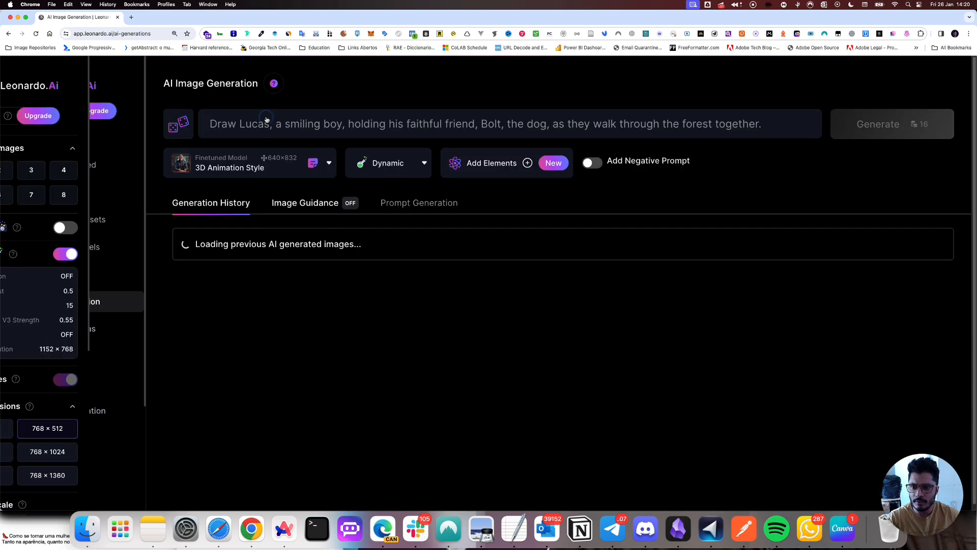
click(294, 129)
key(super+a)
key(super+c)
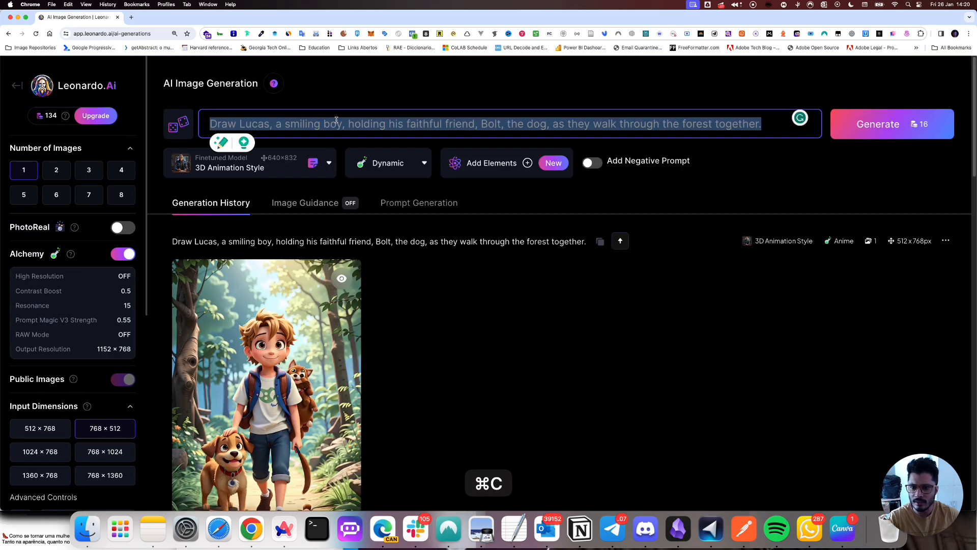
Return home, open Realtime Generation and paste the copied "Draw Lucas" text as the prompt
click(18, 85)
click(589, 300)
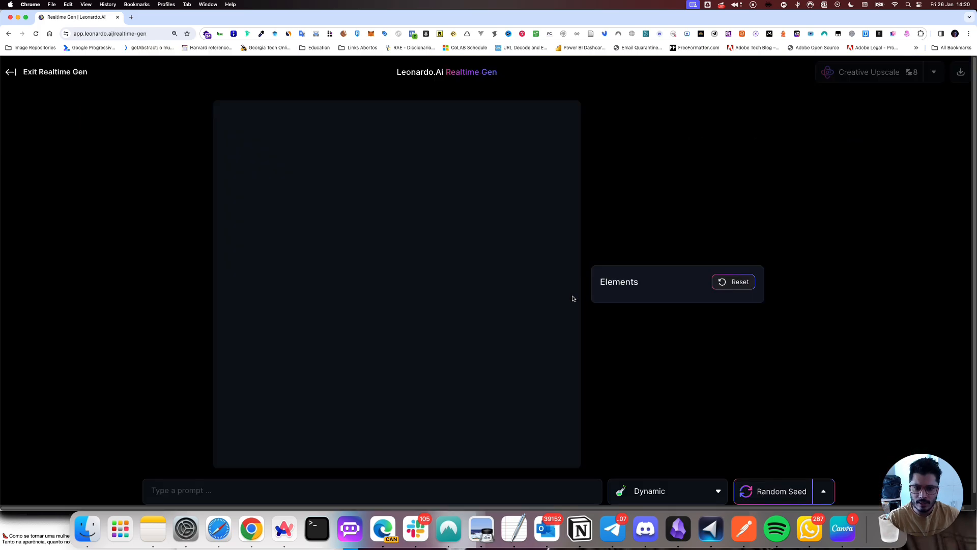
click(340, 490)
key(super+v)
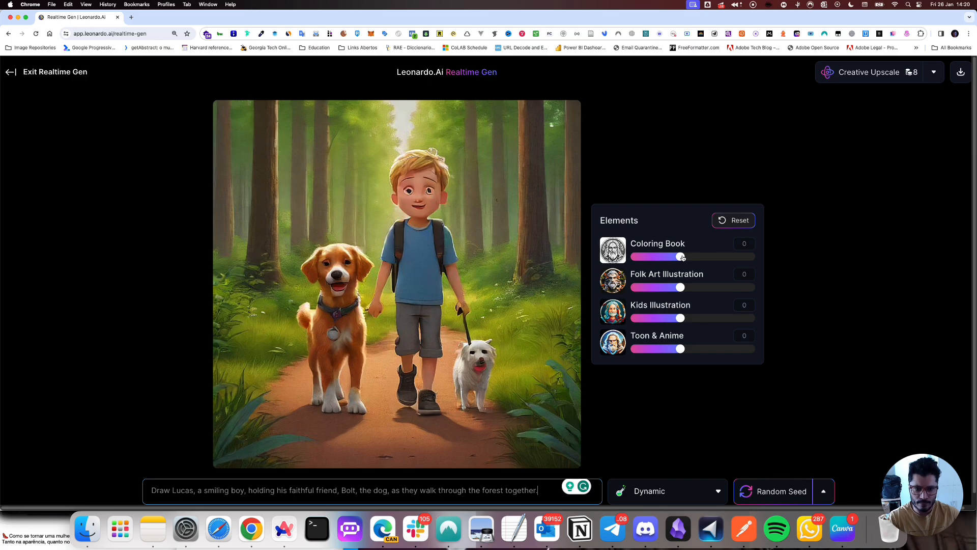
Try the Coloring Book element at 0.4, reset it to 0, and set Kids Illustration to 0.4
drag(682, 257, 700, 261)
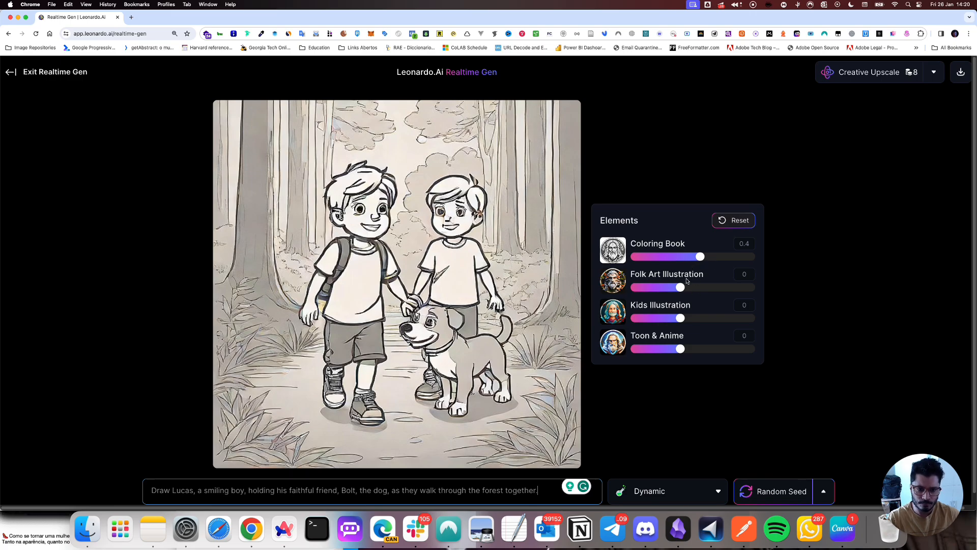
drag(700, 257, 681, 258)
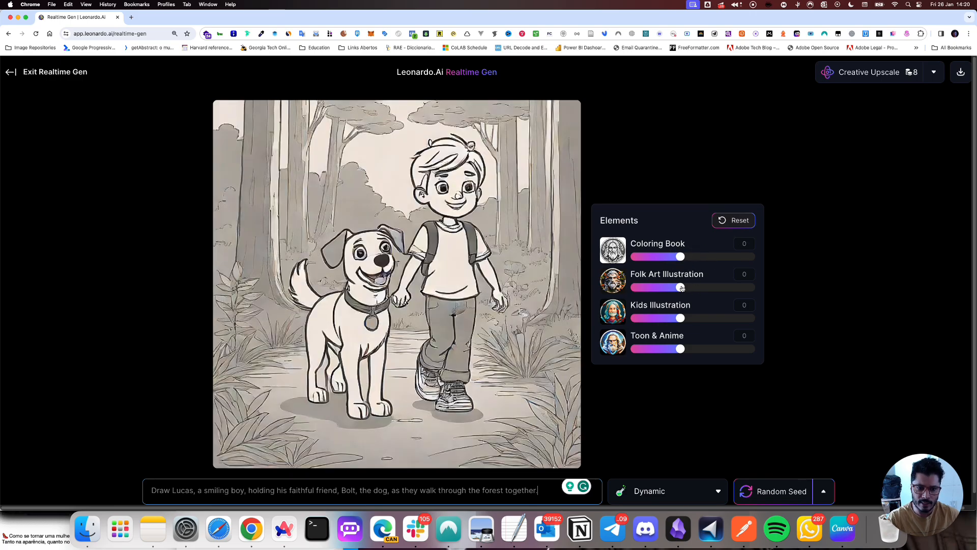
drag(681, 318, 700, 318)
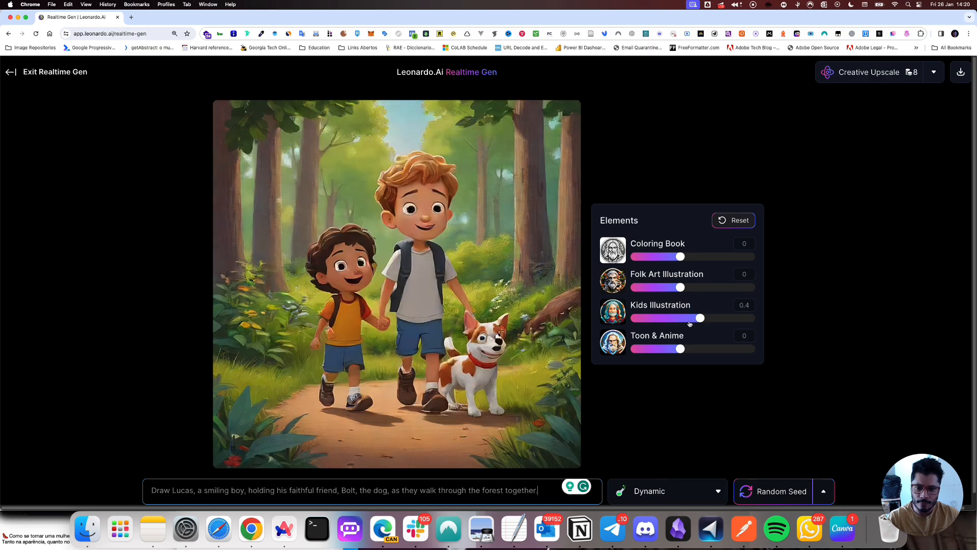
drag(521, 350, 503, 374)
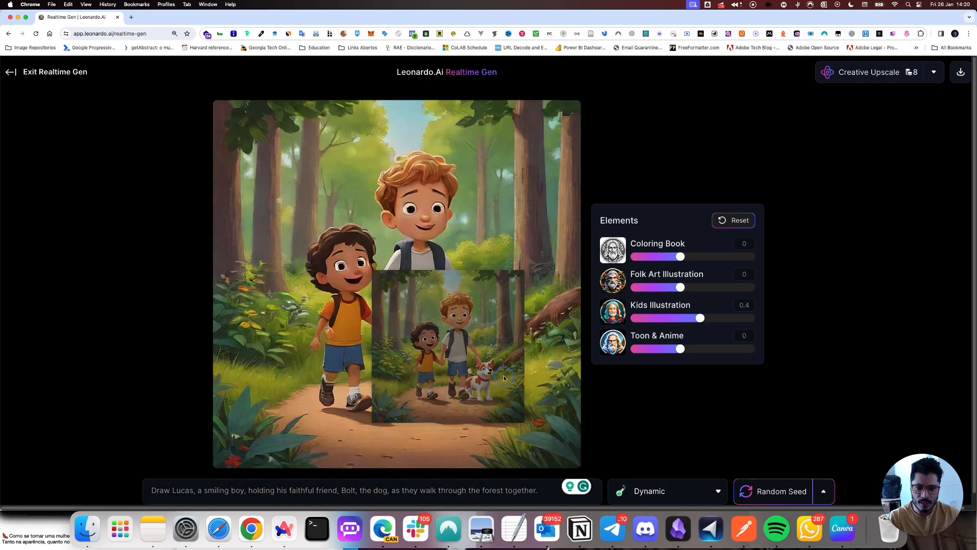
Try the Painting and Cinematic styles on the realtime image, and switch back to Dynamic
click(677, 494)
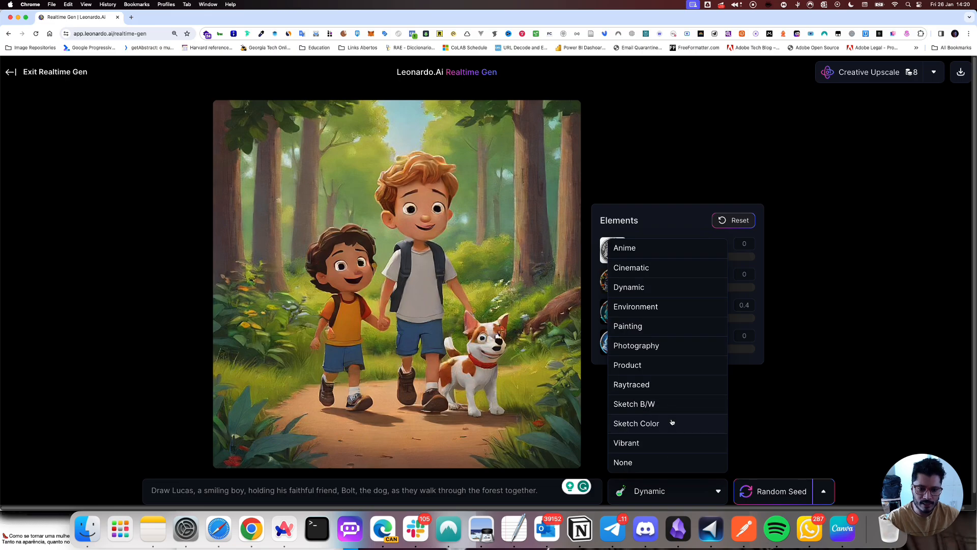
click(666, 326)
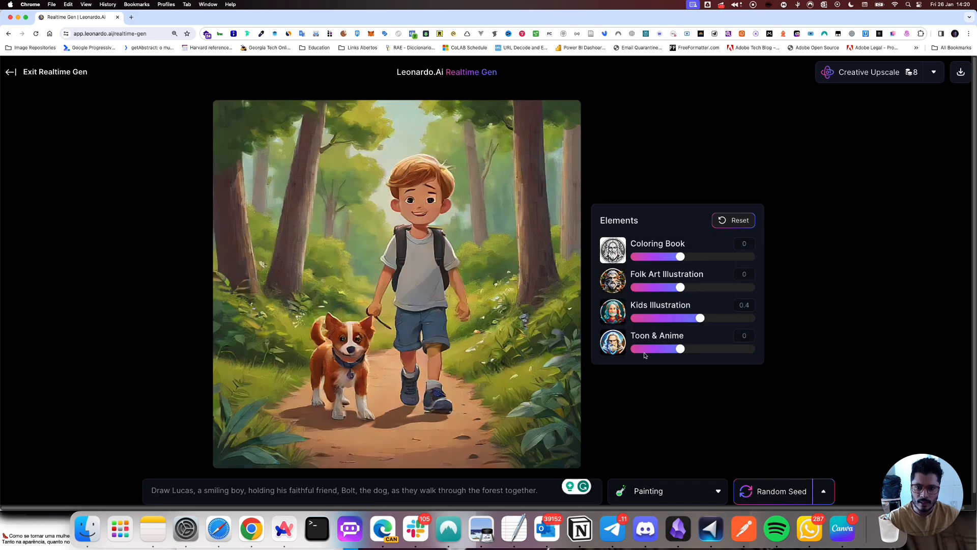
click(682, 491)
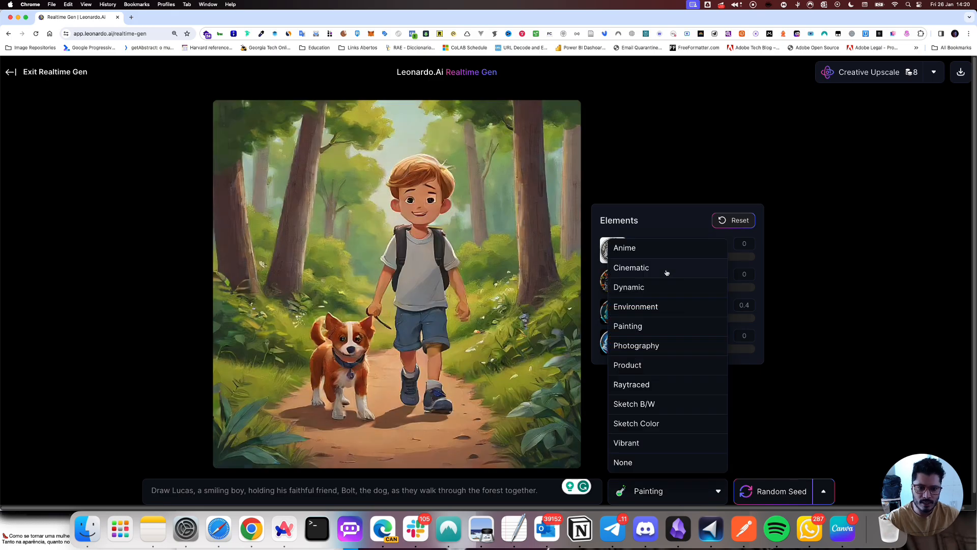
click(666, 270)
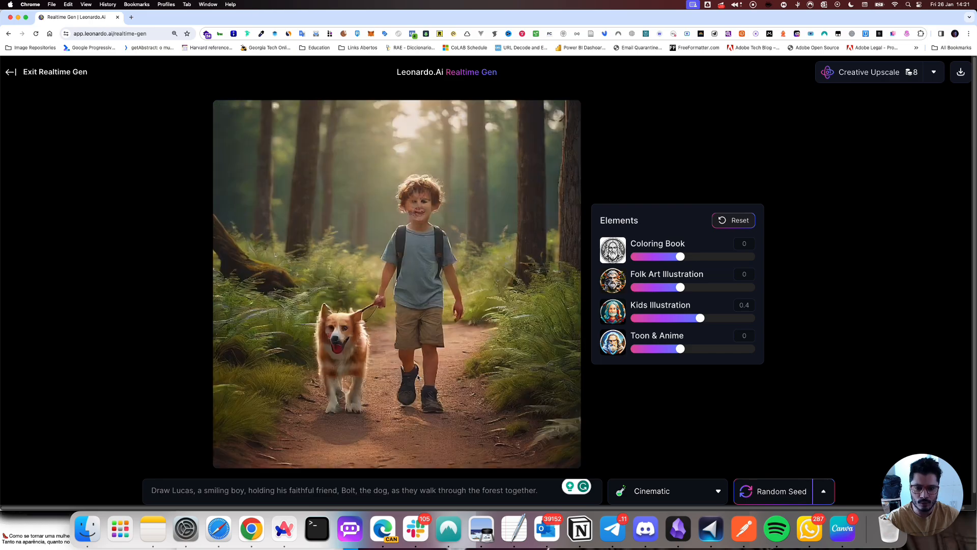
click(651, 493)
click(646, 288)
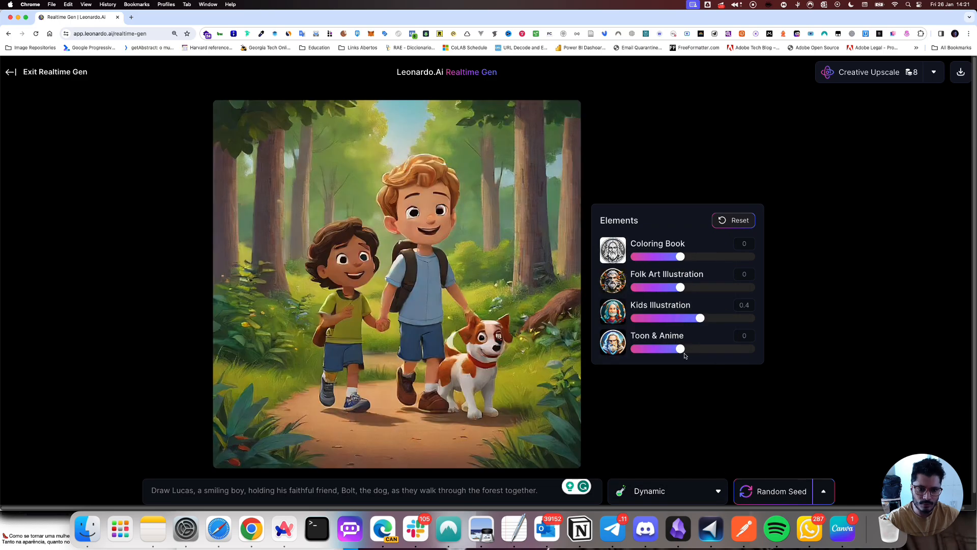
Try Kids Illustration at -0.4 with Toon & Anime at 0.8, and return both elements to 0
drag(701, 317, 722, 354)
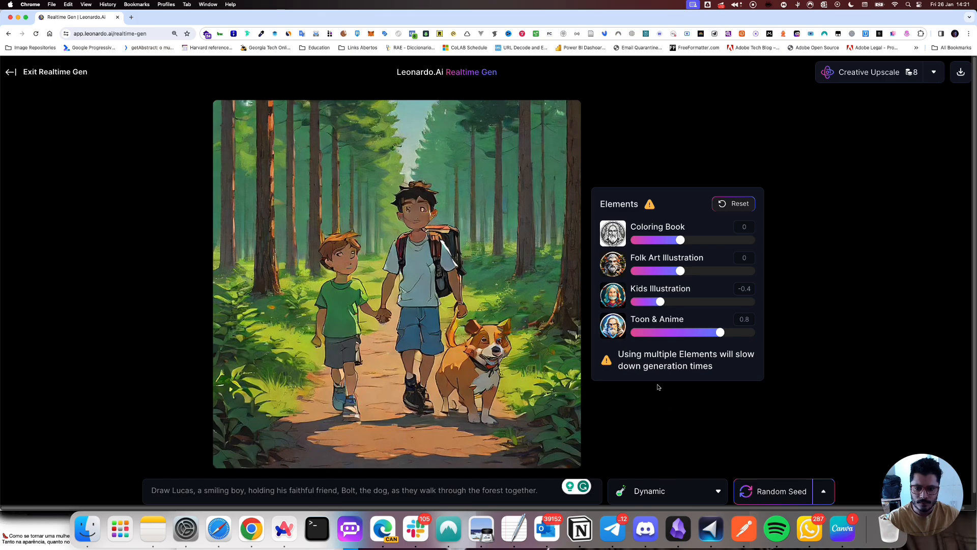
click(373, 490)
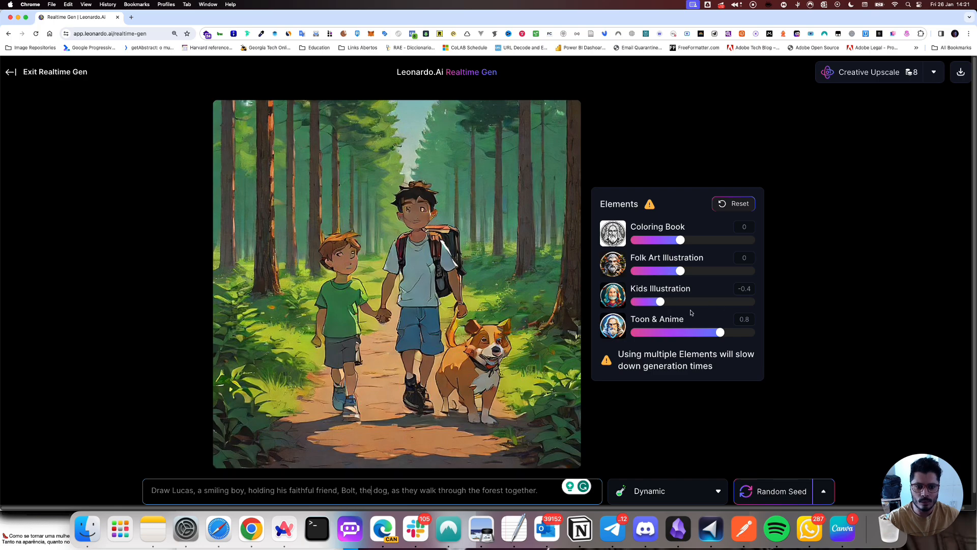
drag(660, 302, 680, 303)
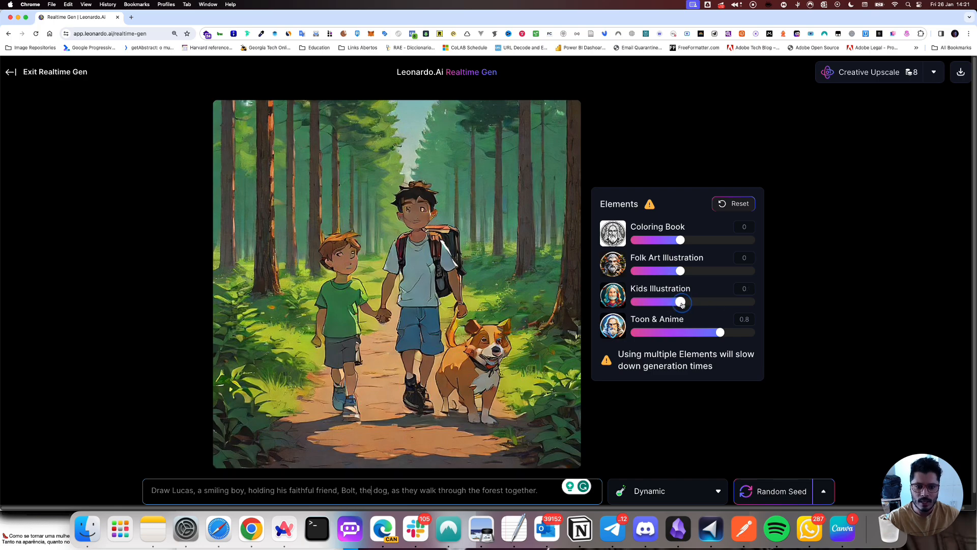
drag(716, 352, 680, 349)
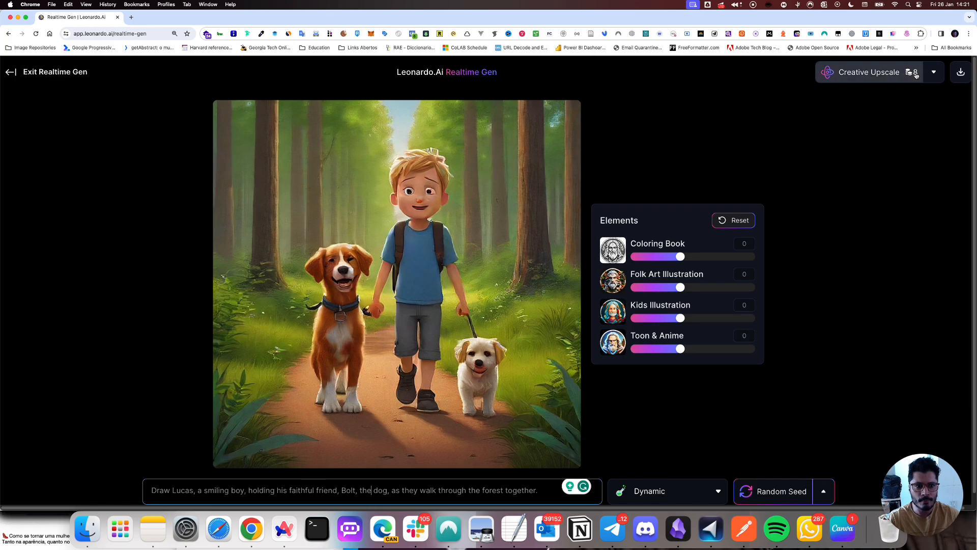
Leave Realtime Gen for Image Generation, reveal the advanced settings and turn on the fixed seed
click(7, 71)
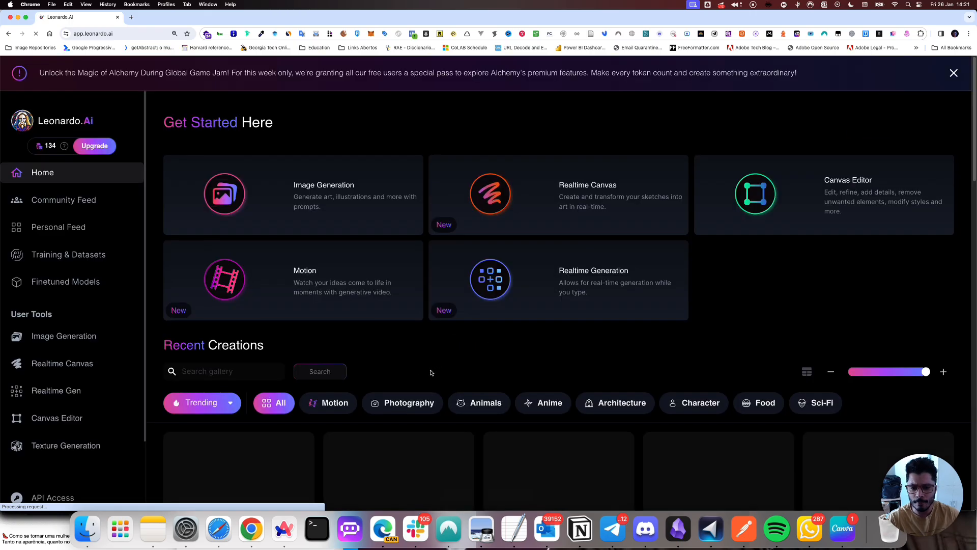
click(351, 186)
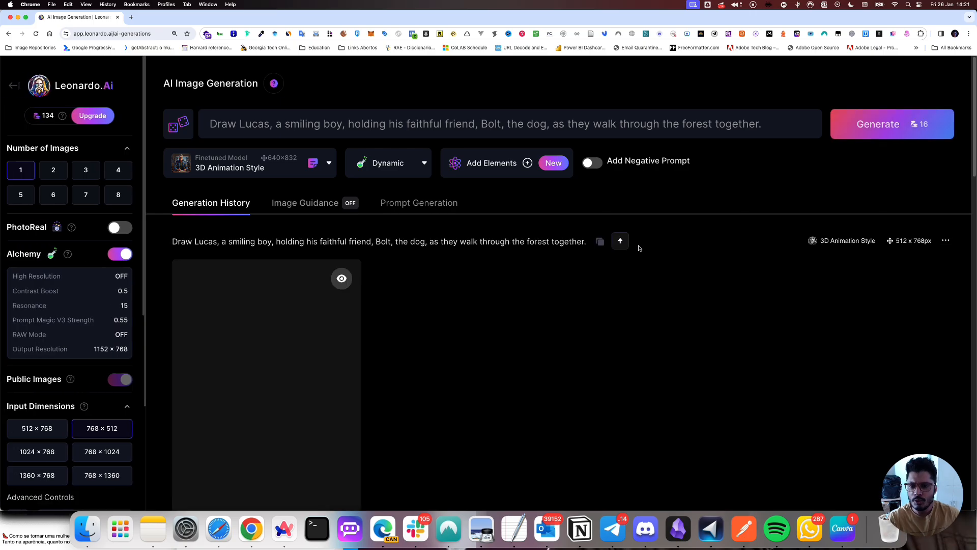
scroll(423, 323, down, 2)
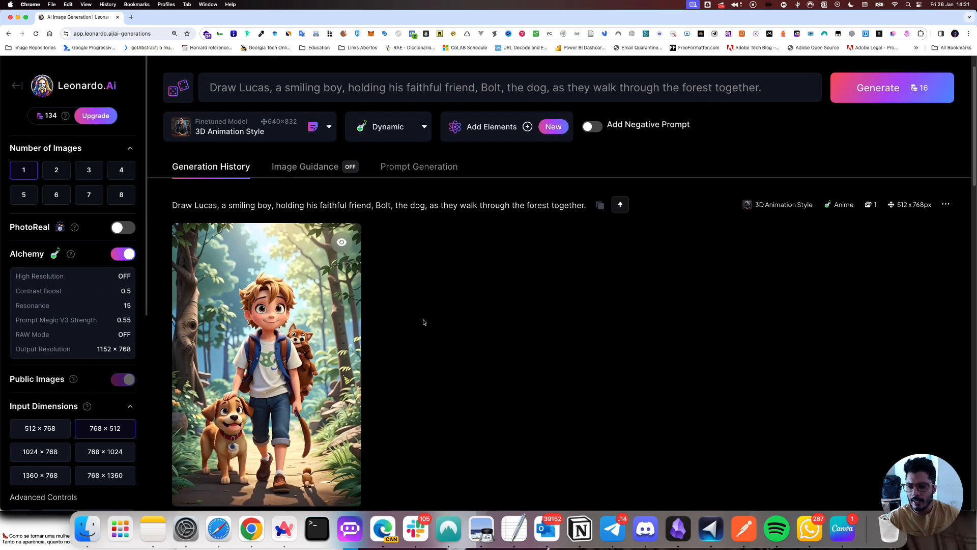
scroll(100, 338, down, 10)
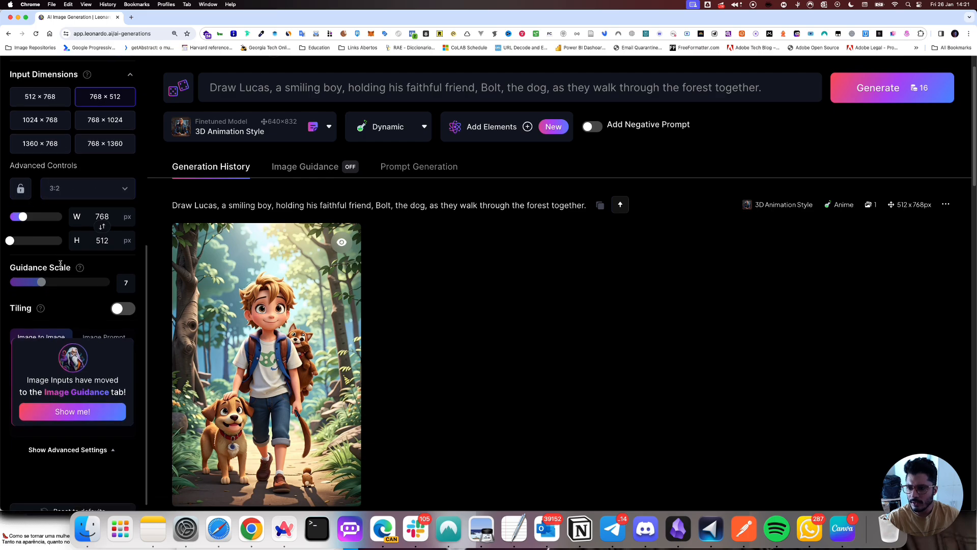
scroll(93, 294, down, 1)
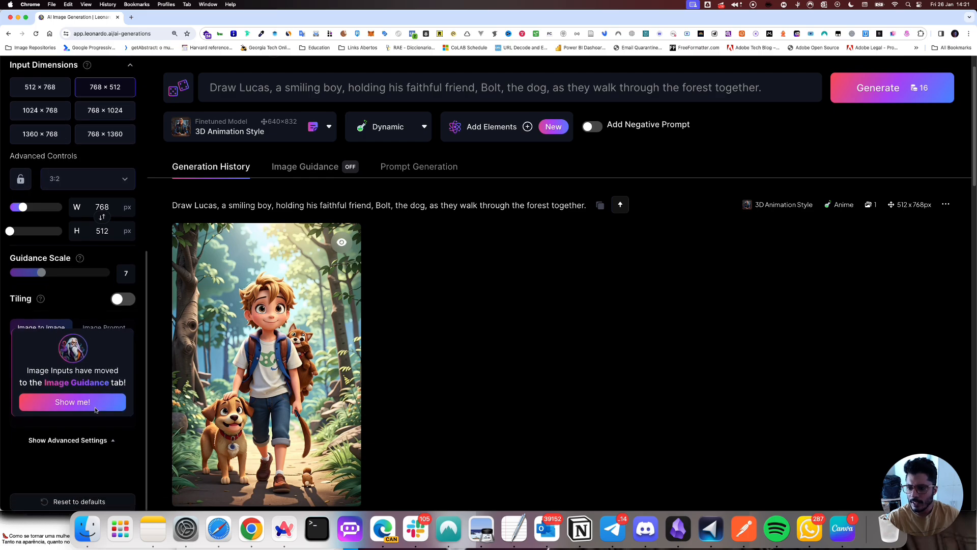
click(73, 440)
scroll(72, 437, down, 4)
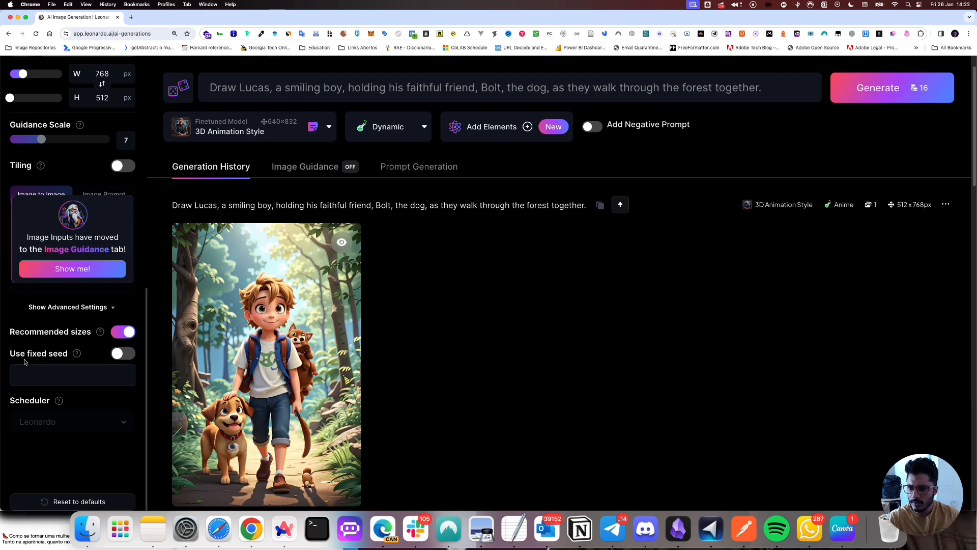
click(129, 354)
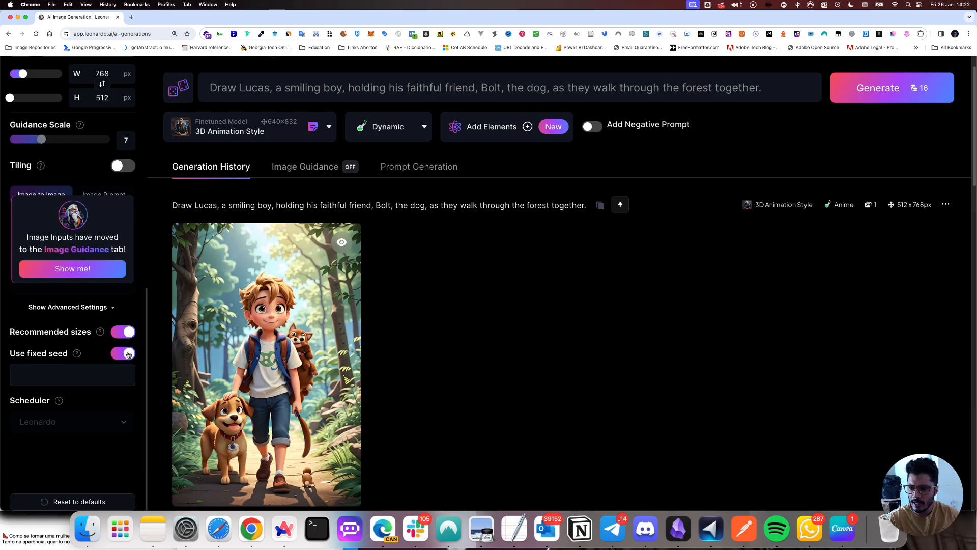
click(81, 376)
text(Draw Lucas)
key(super+a)
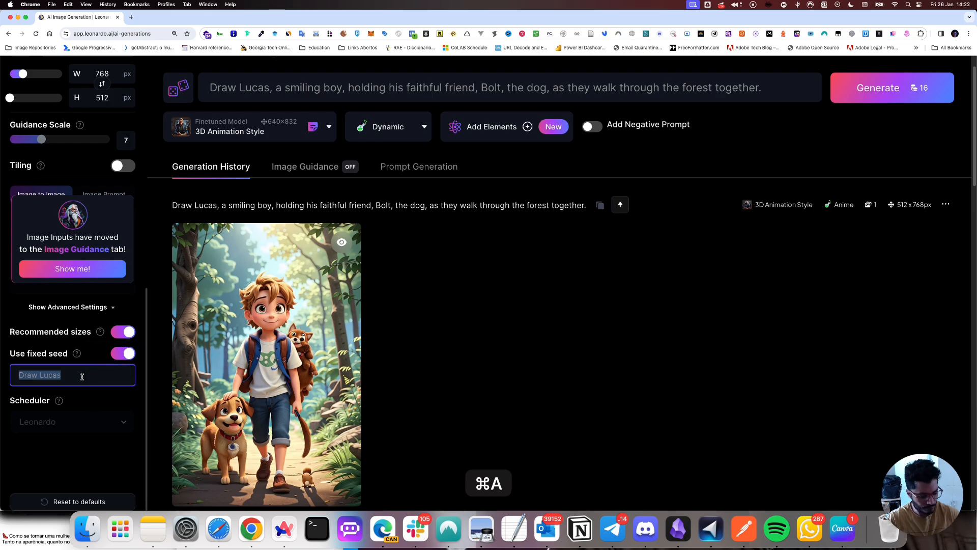
key(BackSpace)
Paste the previously copied seed 556672768 from the clipboard history as the fixed seed
key(super+shift+c)
key(Down)
key(Return)
key(super+v)
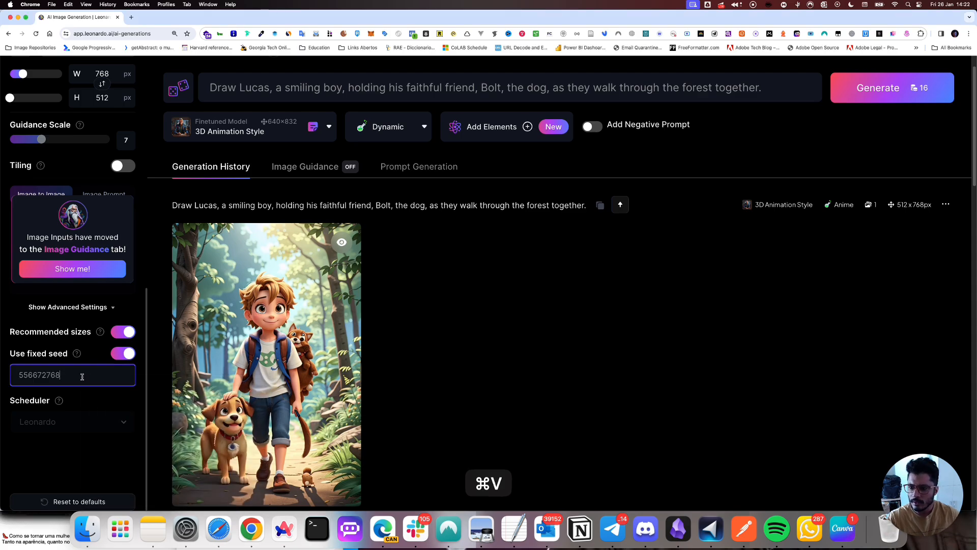
click(581, 334)
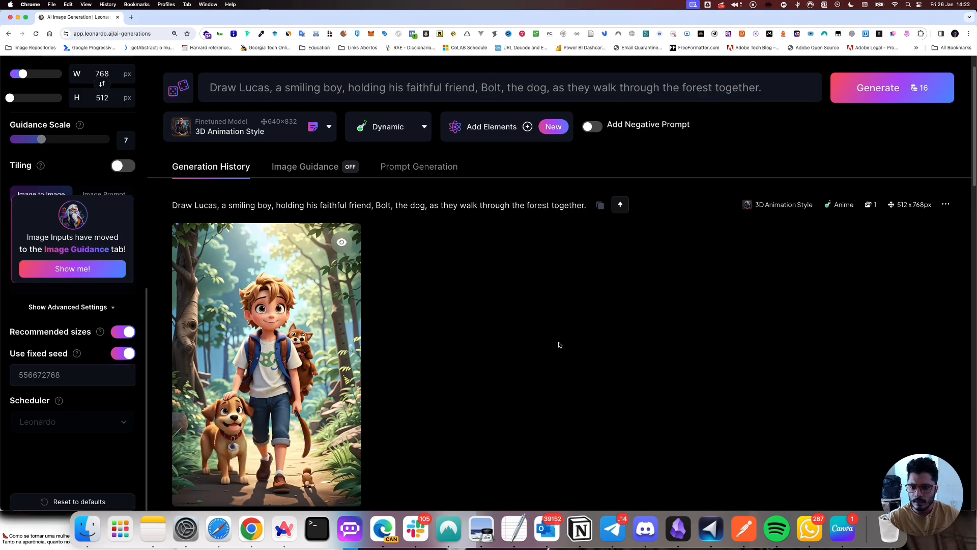
Generate the "Draw Lucas" image with the fixed seed and bring the new generation into view
scroll(559, 345, up, 2)
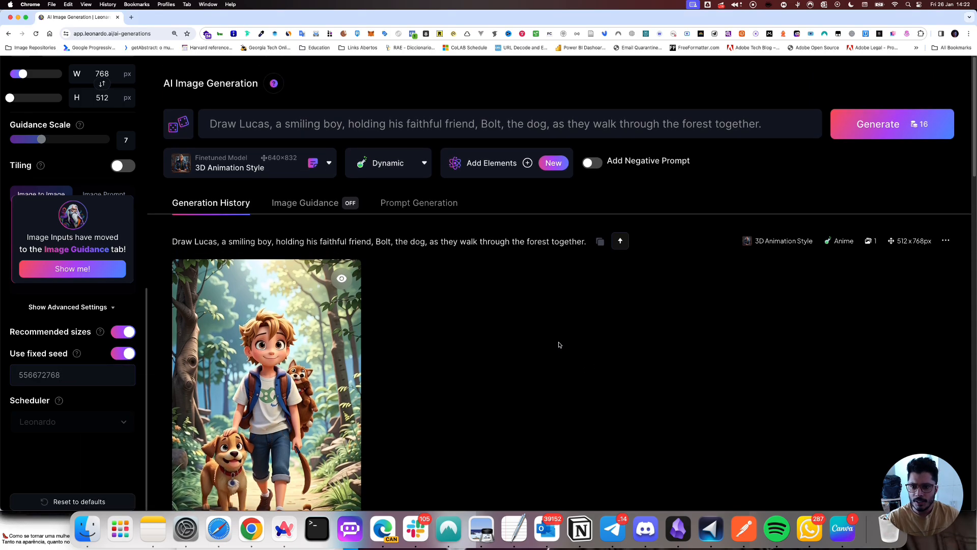
click(871, 132)
scroll(544, 343, down, 6)
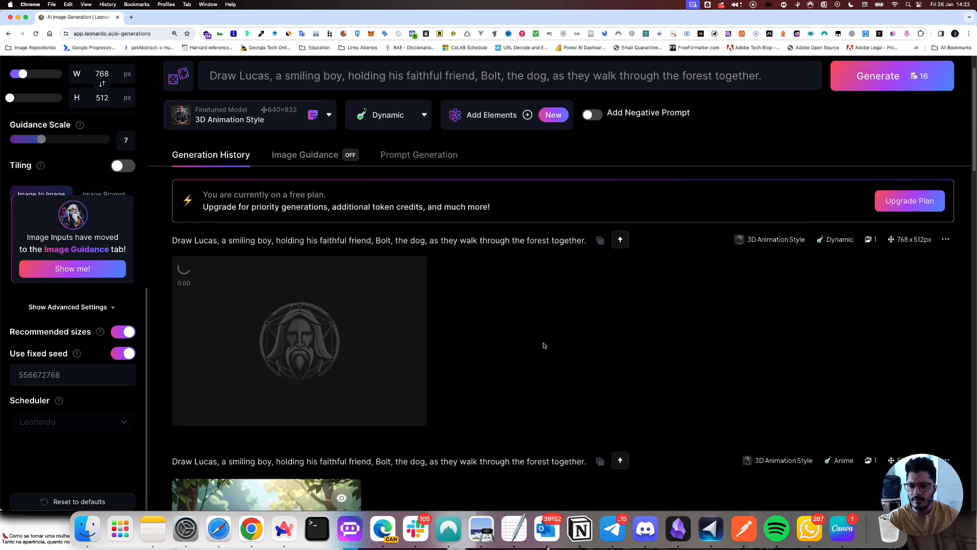
Compare the new 768 × 512 "Draw Lucas" generation with the earlier 512 × 768 one in the generation history
scroll(544, 345, up, 5)
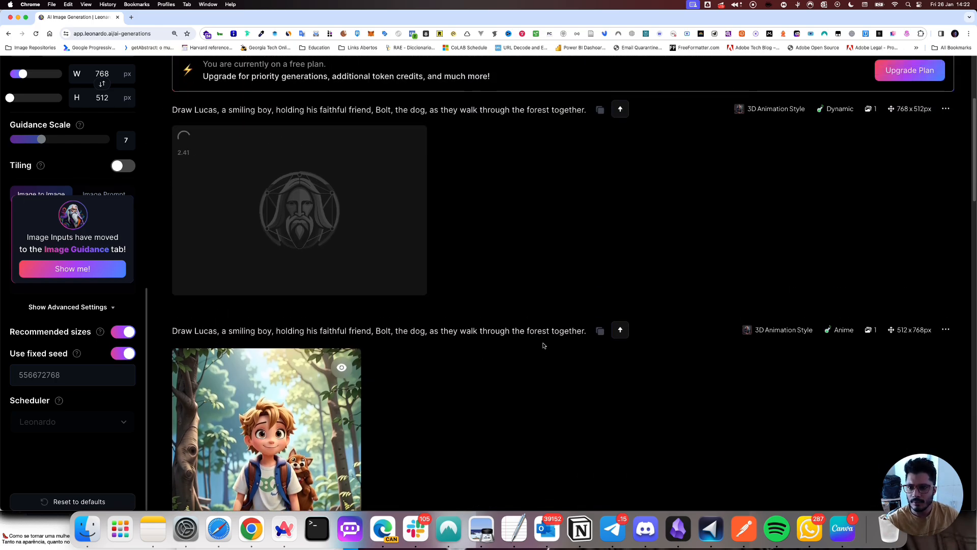
scroll(543, 345, up, 2)
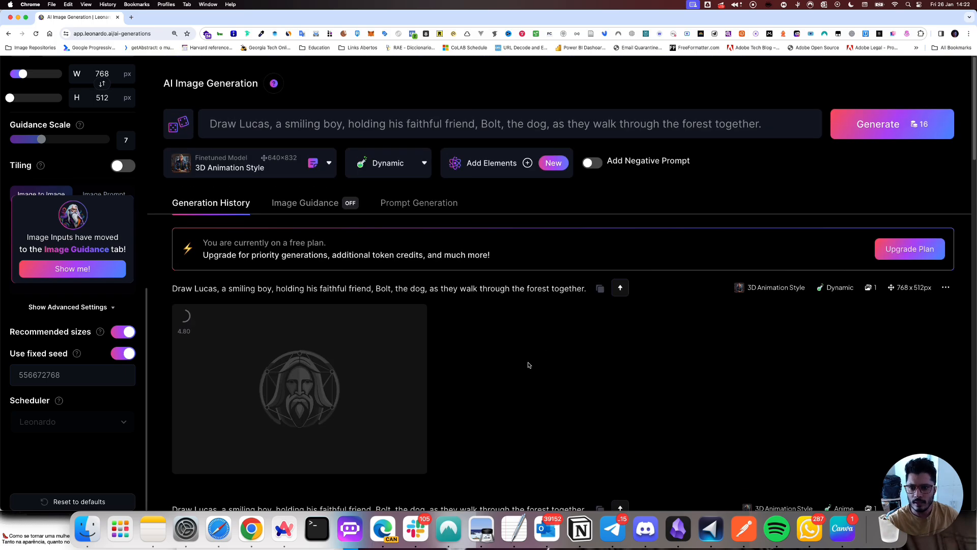
scroll(528, 365, down, 5)
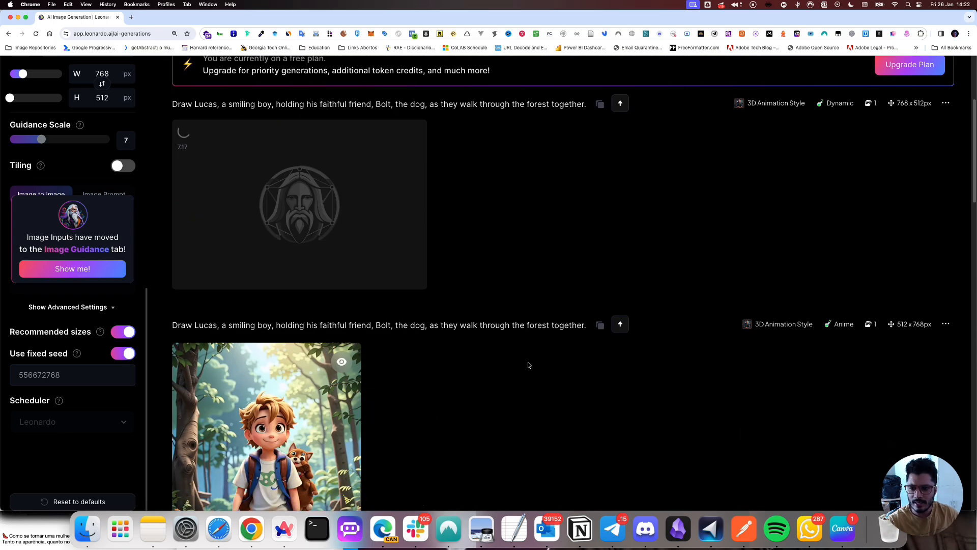
scroll(528, 365, down, 3)
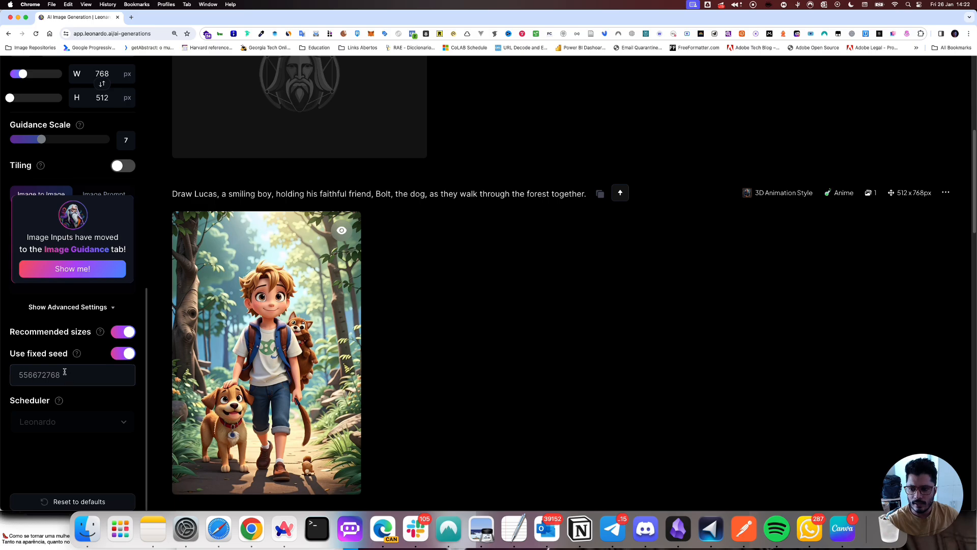
scroll(632, 339, up, 5)
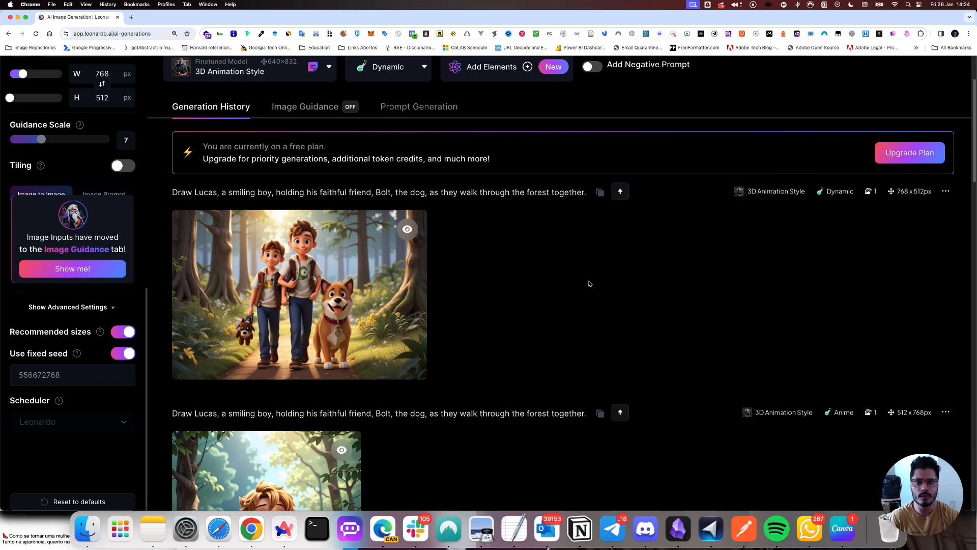
Highlight the fixed seed value and examine the earlier Anime "Draw Lucas" image
double_click(98, 379)
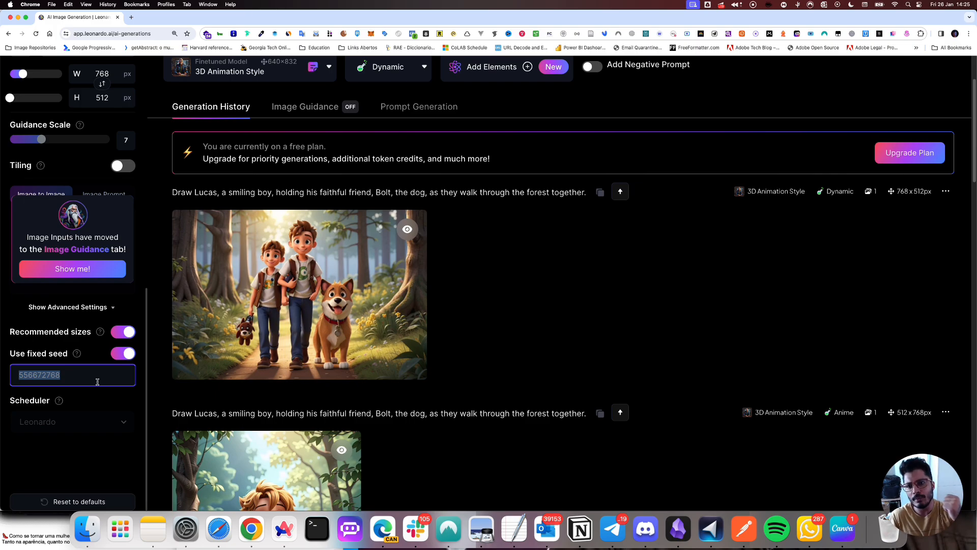
click(63, 375)
drag(63, 376, 8, 369)
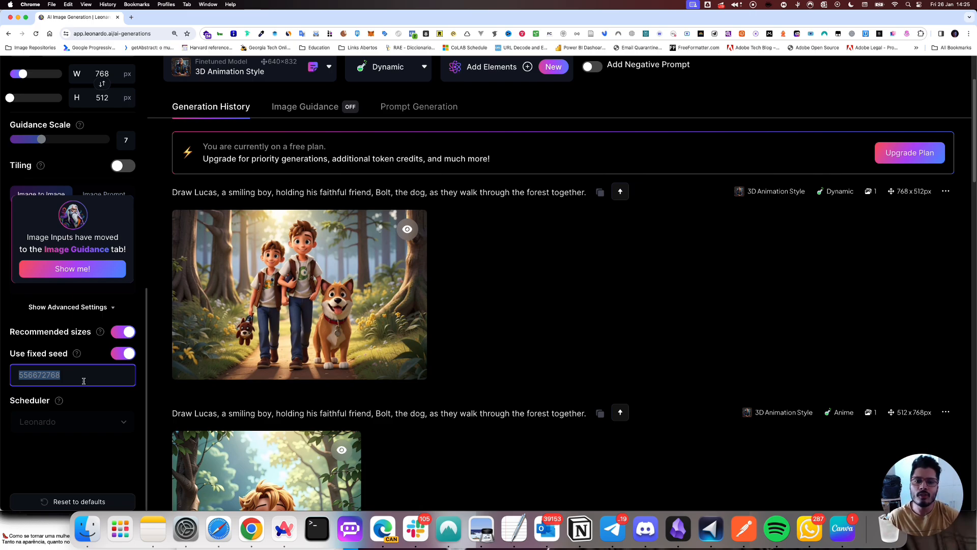
scroll(324, 308, down, 5)
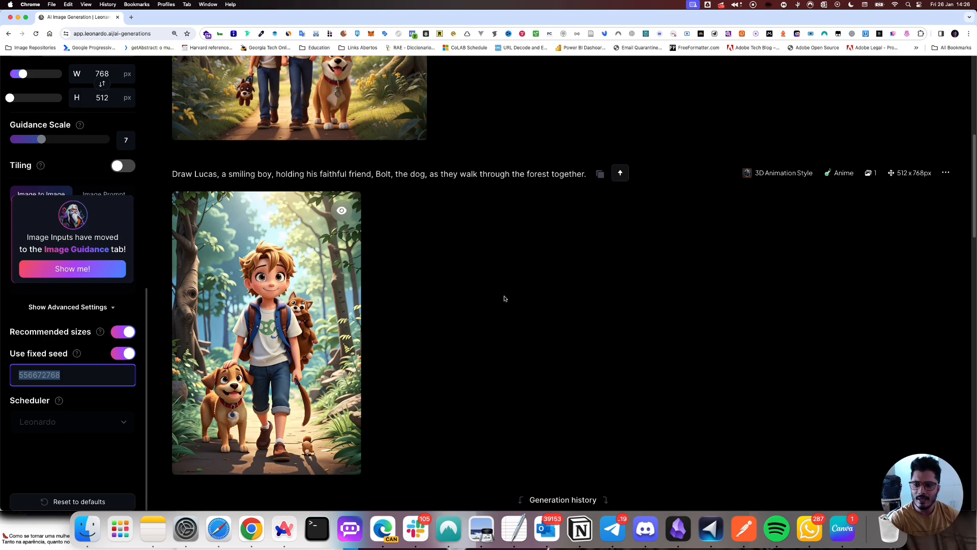
Copy the fixed seed value 556672768
click(83, 372)
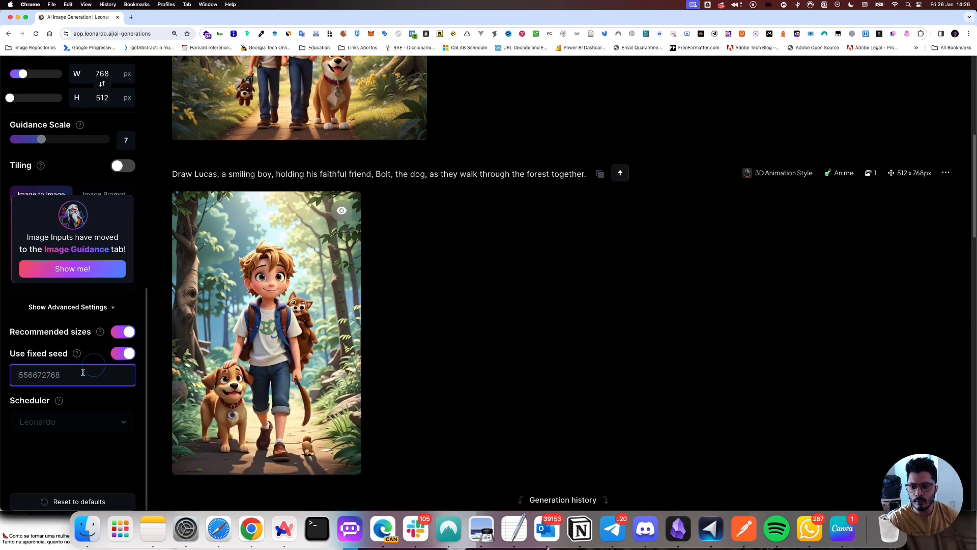
double_click(83, 372)
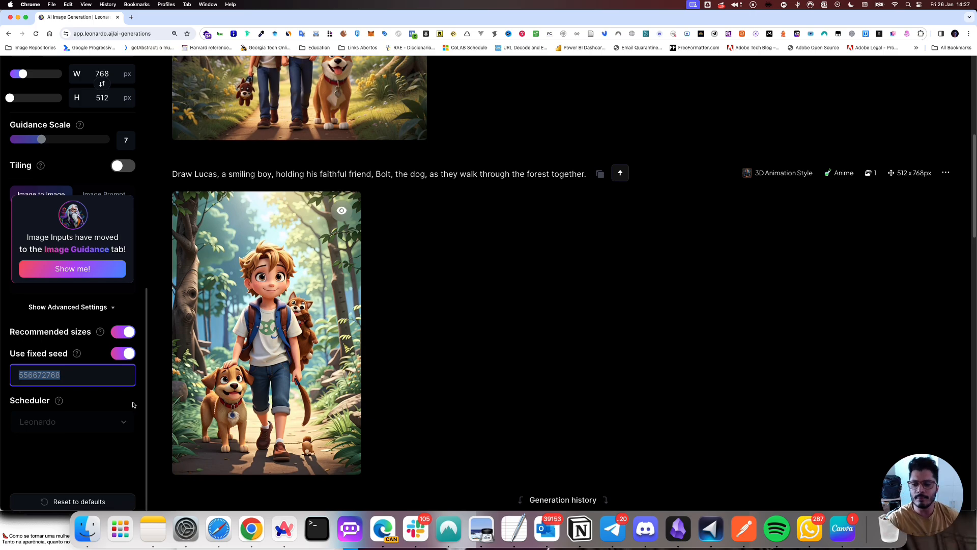
click(94, 373)
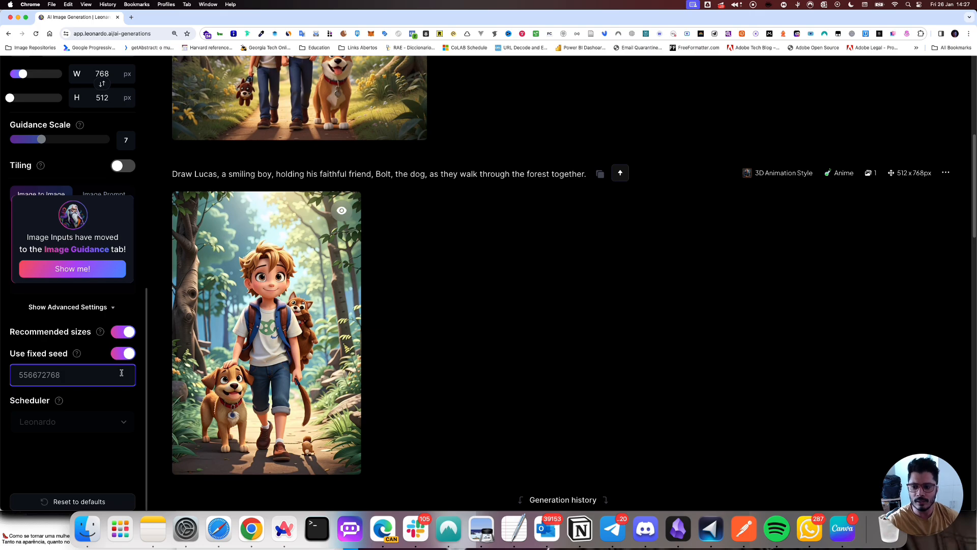
drag(122, 373, 37, 381)
key(super+c)
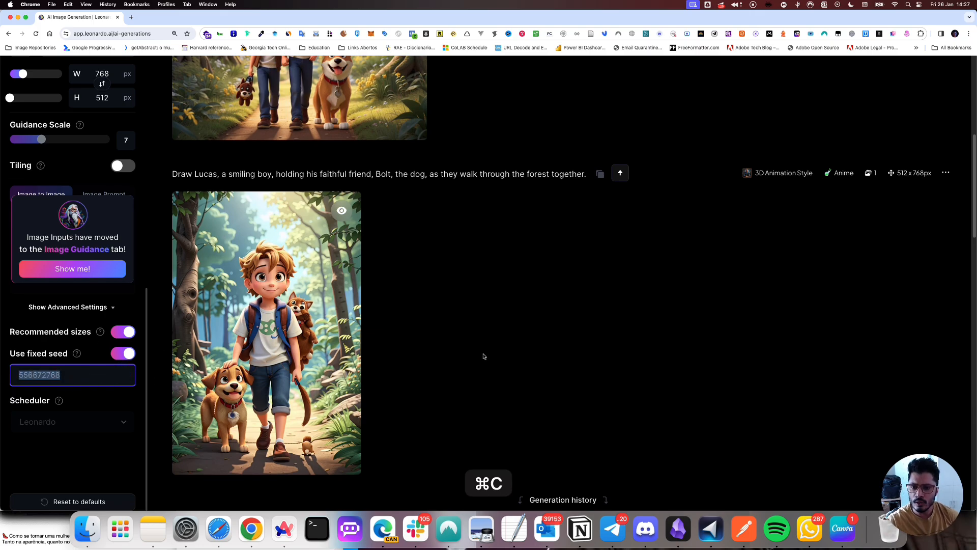
Examine the Dynamic and Anime "Draw Lucas" generations against the current prompt and generation settings
scroll(482, 354, up, 6)
click(528, 362)
scroll(540, 330, down, 4)
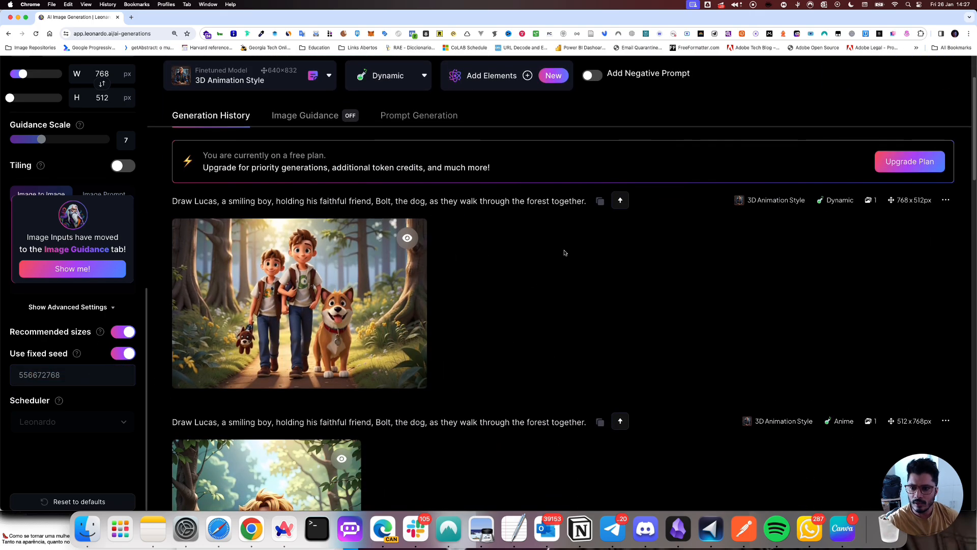
scroll(432, 357, down, 1)
scroll(541, 408, up, 4)
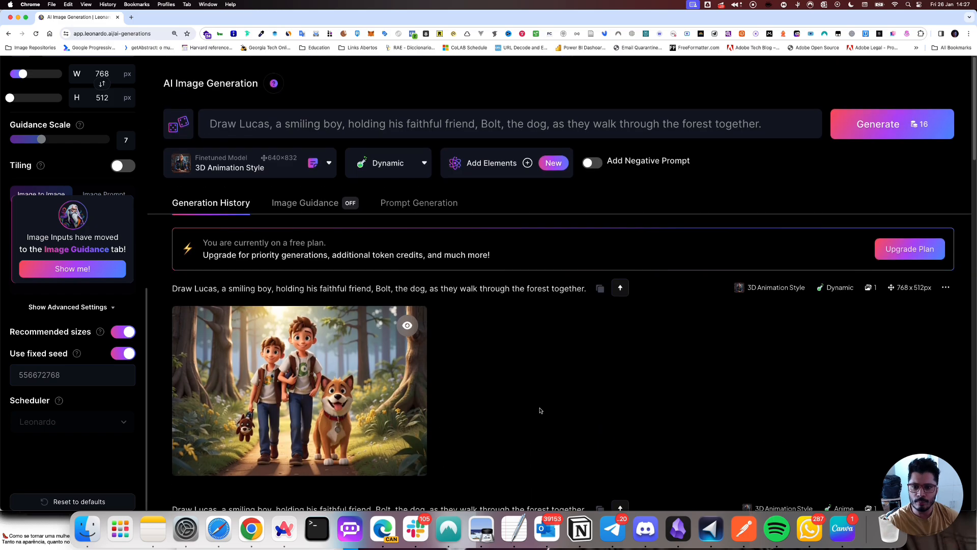
scroll(549, 409, down, 5)
scroll(552, 408, down, 3)
scroll(549, 407, up, 6)
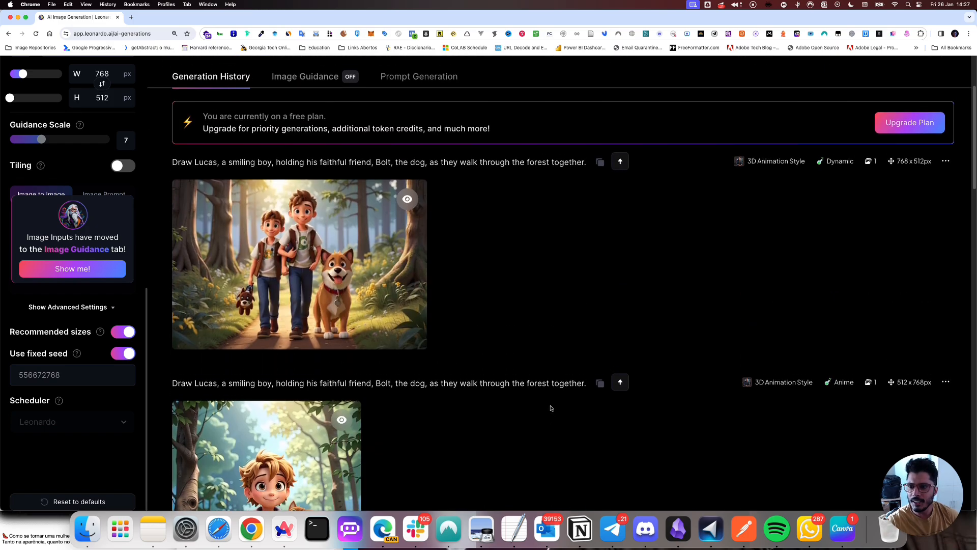
scroll(118, 175, up, 5)
scroll(458, 425, down, 5)
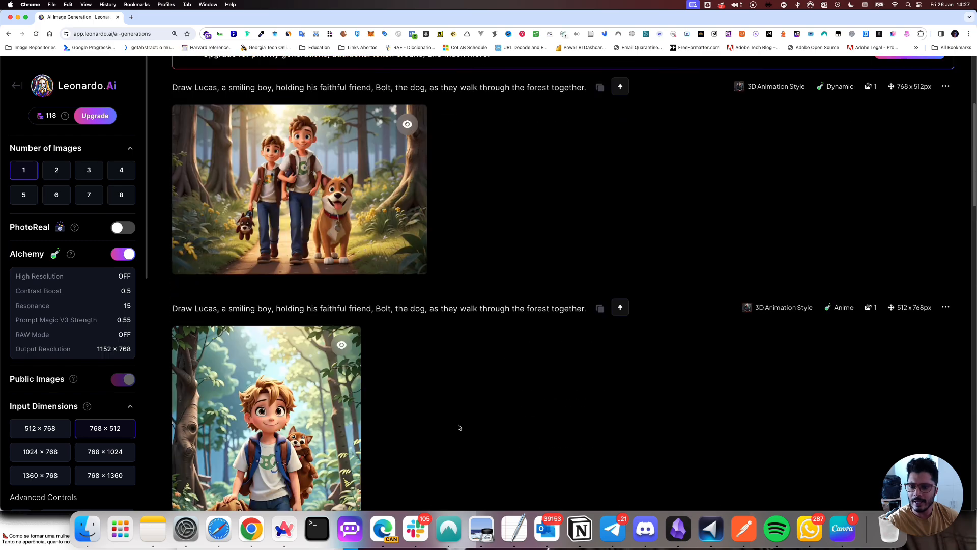
scroll(415, 338, up, 5)
Return to the home page and sort the community gallery by Top
click(12, 84)
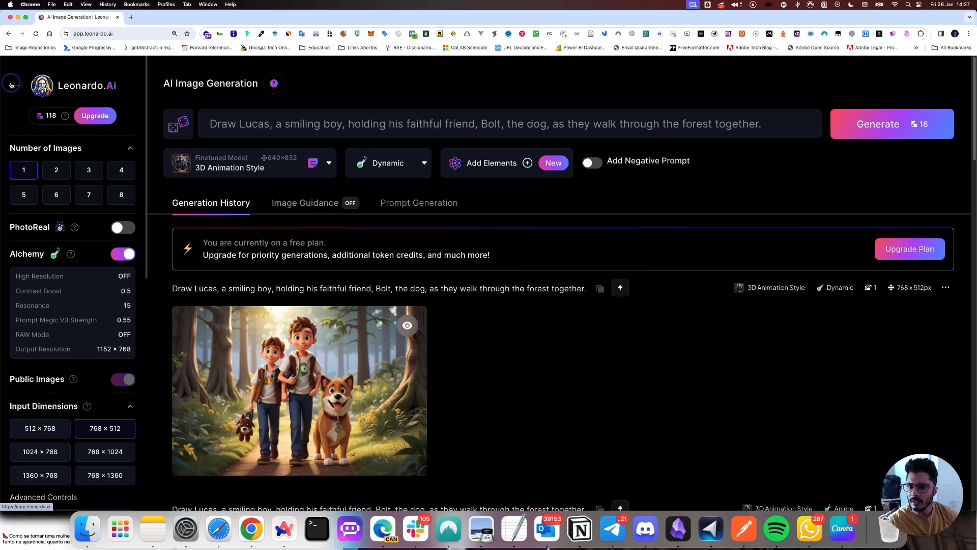
scroll(389, 338, down, 5)
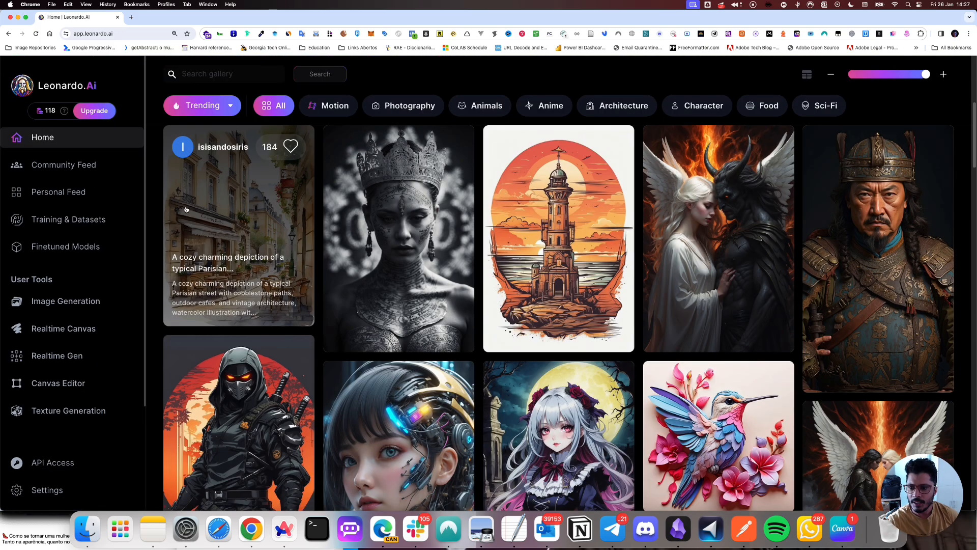
click(219, 106)
click(197, 149)
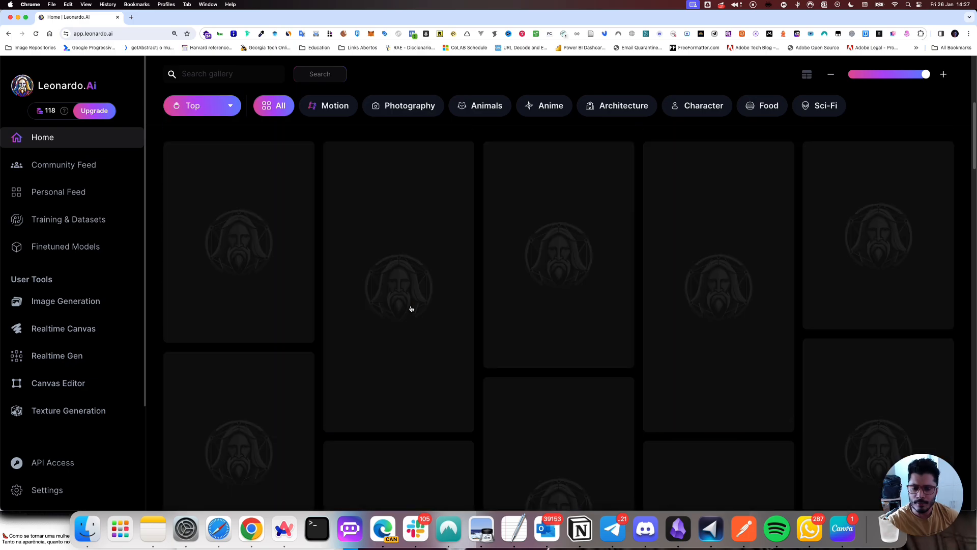
Open the "Draw Lucas" image from the gallery and remix it with its original prompt and generation settings
click(489, 308)
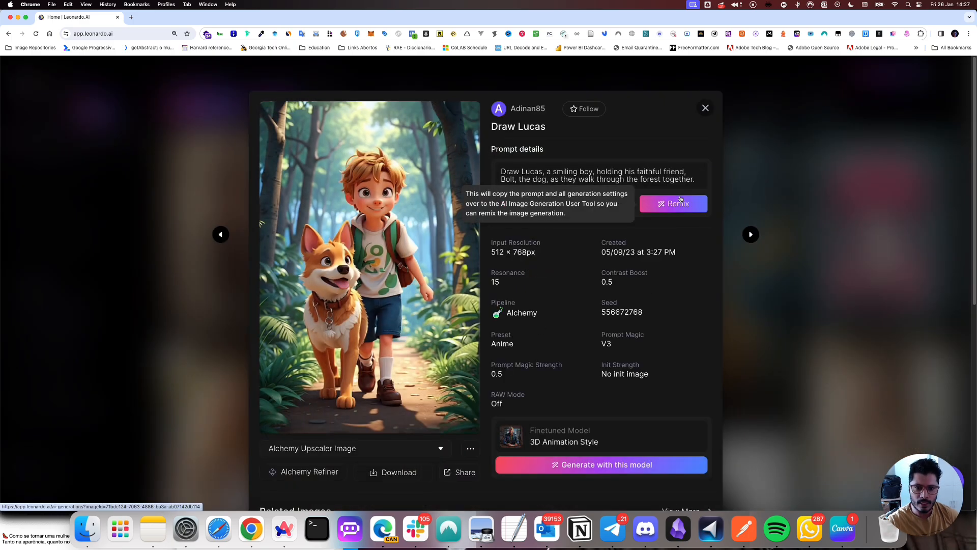
click(696, 208)
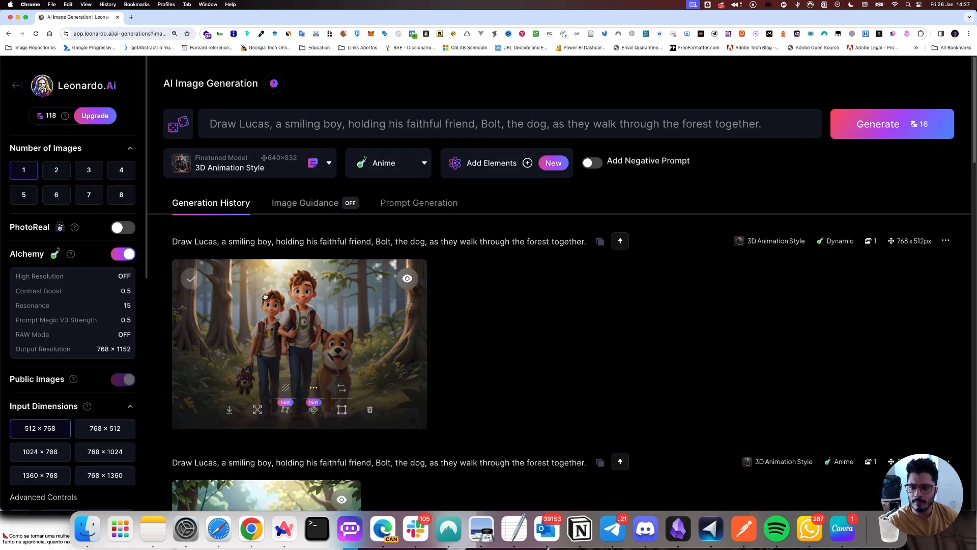
Paste the copied seed 556672768 as the fixed seed, turn the fixed seed on and generate the image
scroll(97, 334, down, 10)
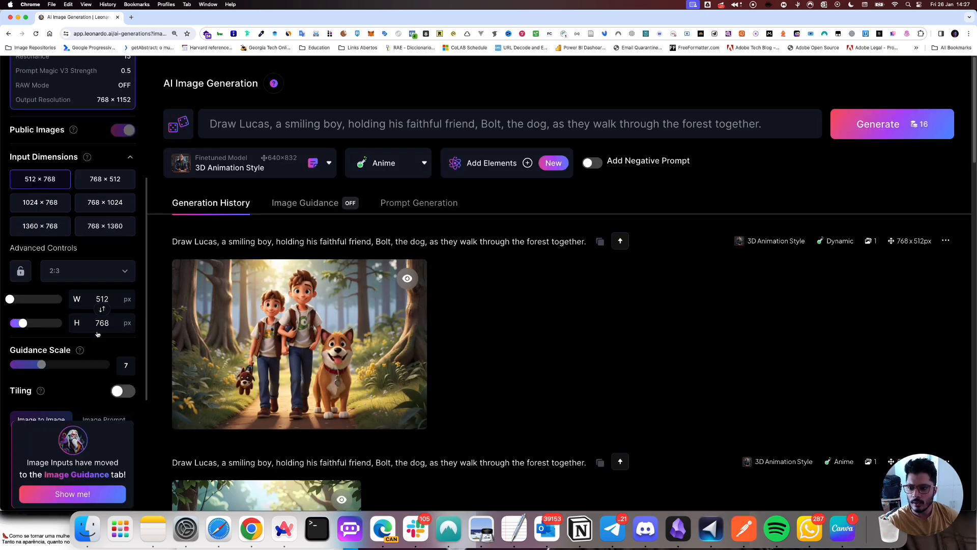
click(65, 375)
key(super+v)
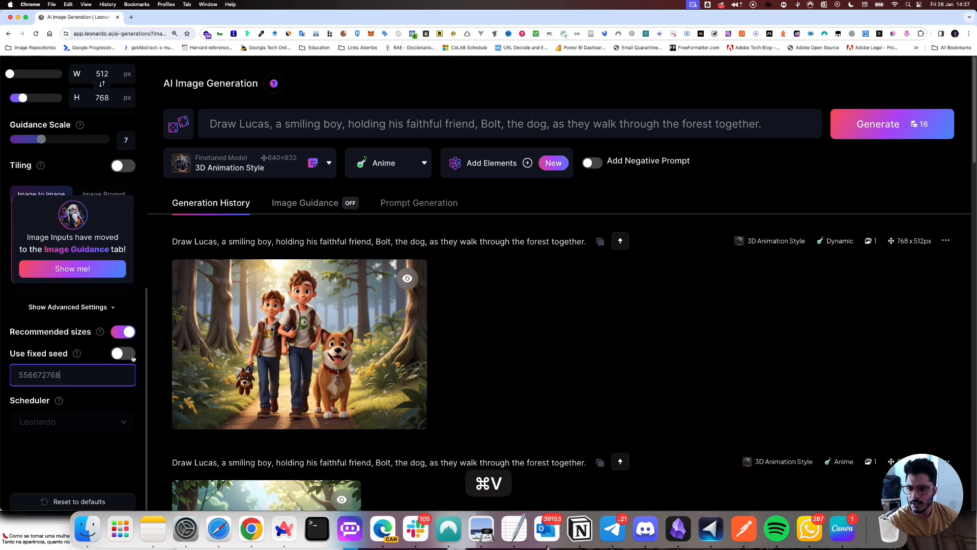
click(122, 353)
click(911, 124)
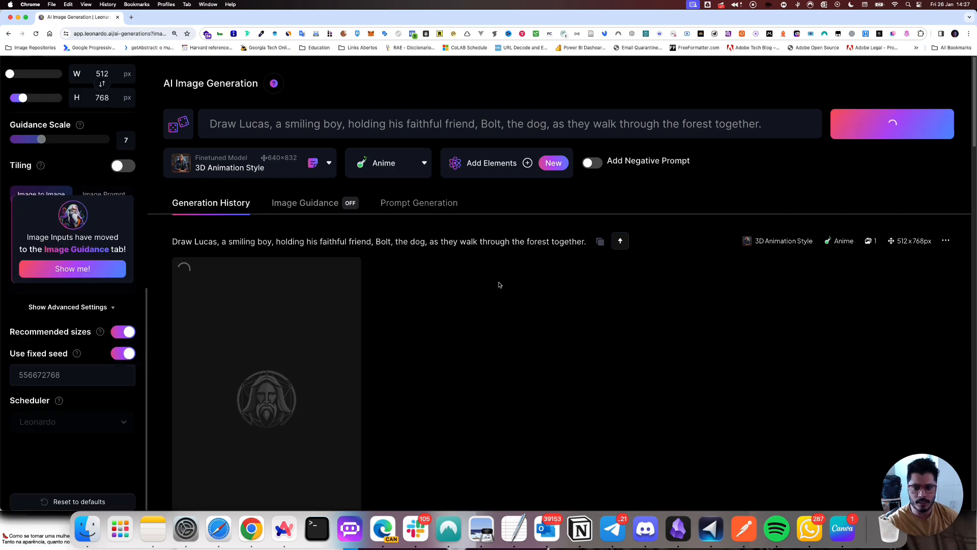
Check the new generation's progress and its settings against the earlier generations in the history
scroll(493, 353, down, 1)
scroll(493, 354, down, 7)
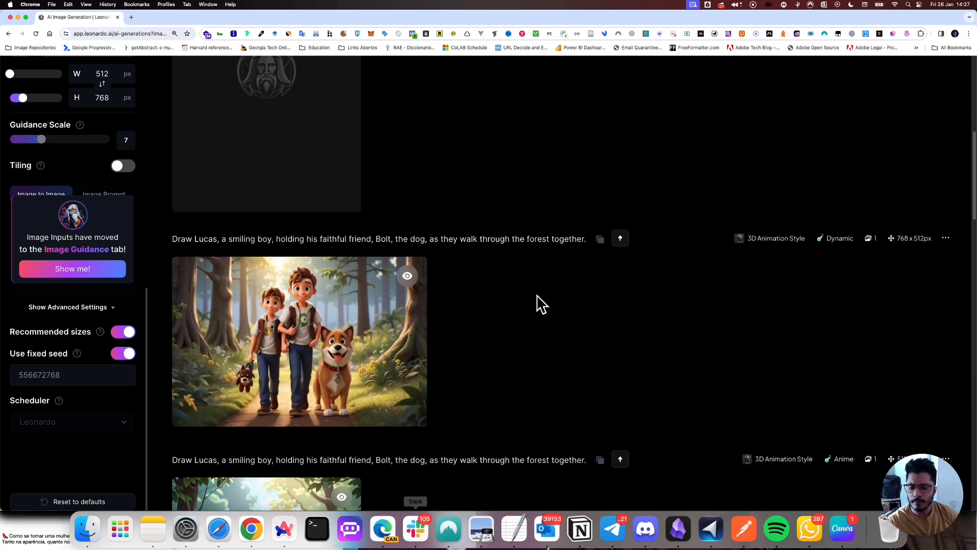
scroll(538, 304, up, 7)
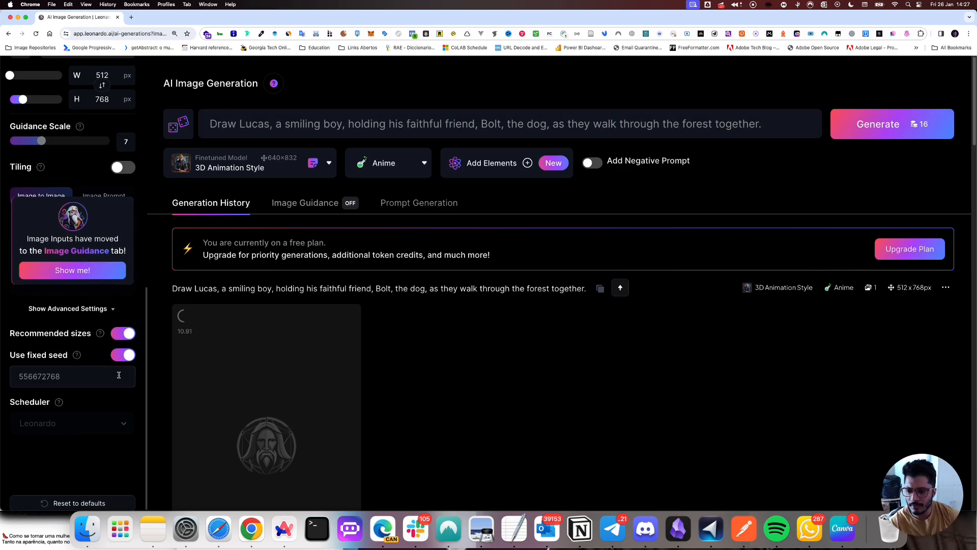
scroll(448, 377, down, 2)
scroll(448, 376, down, 2)
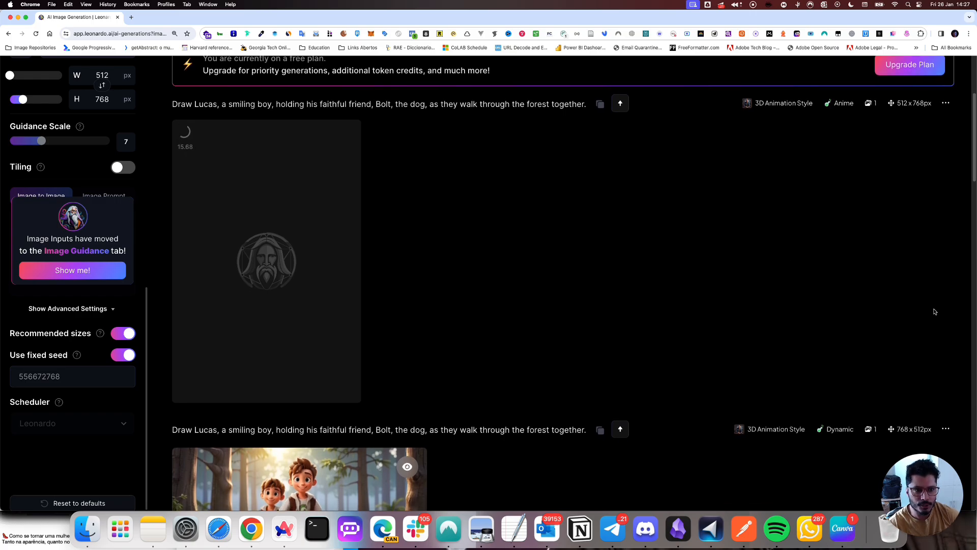
scroll(936, 311, down, 2)
mouse_move(903, 321)
scroll(903, 322, up, 2)
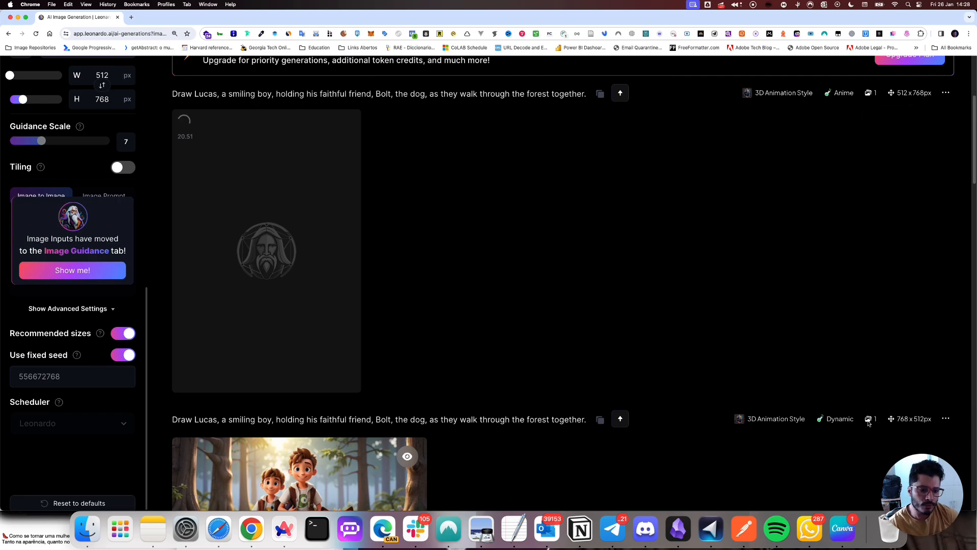
Compare the preset style and resolution of the new Anime generation with those of the previous Dynamic generation
drag(857, 419, 824, 417)
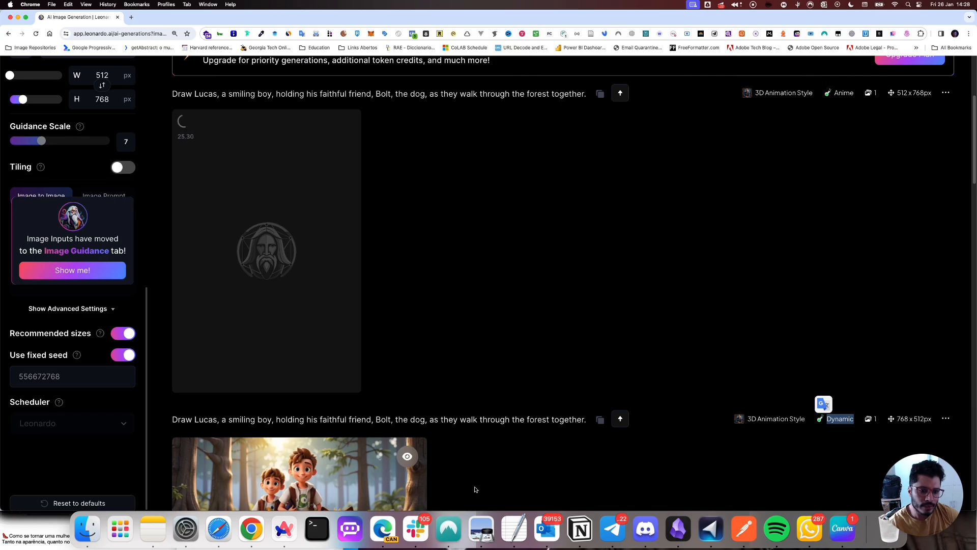
scroll(475, 489, down, 2)
scroll(857, 210, up, 2)
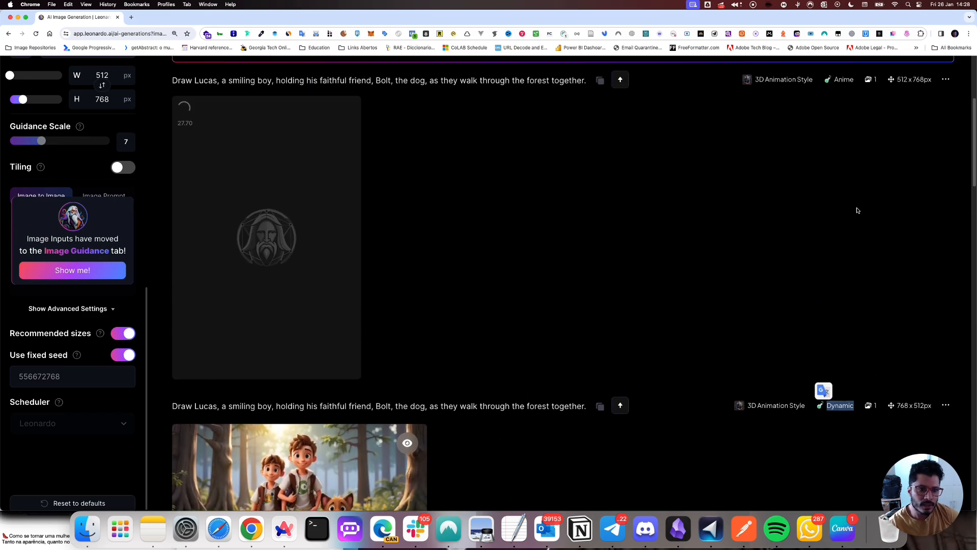
drag(860, 80, 829, 80)
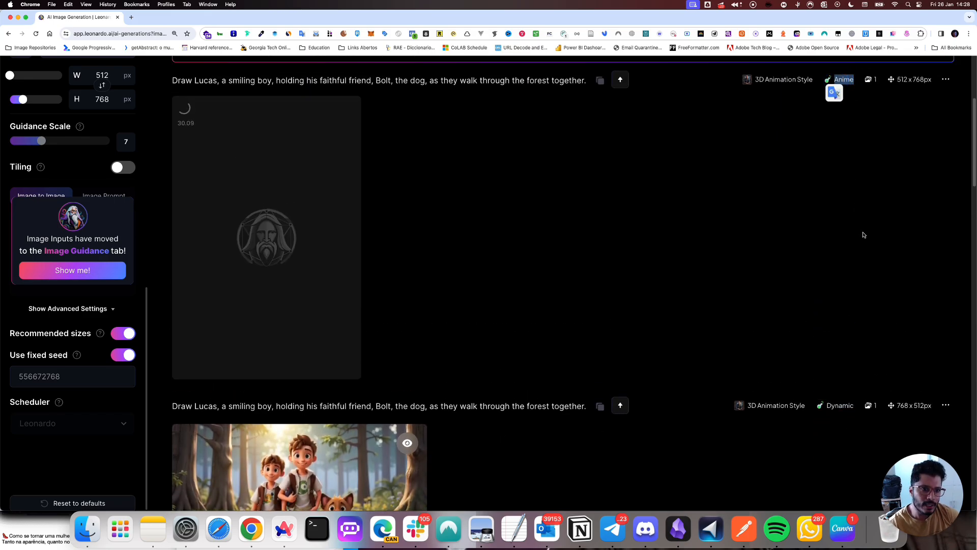
drag(933, 406, 895, 406)
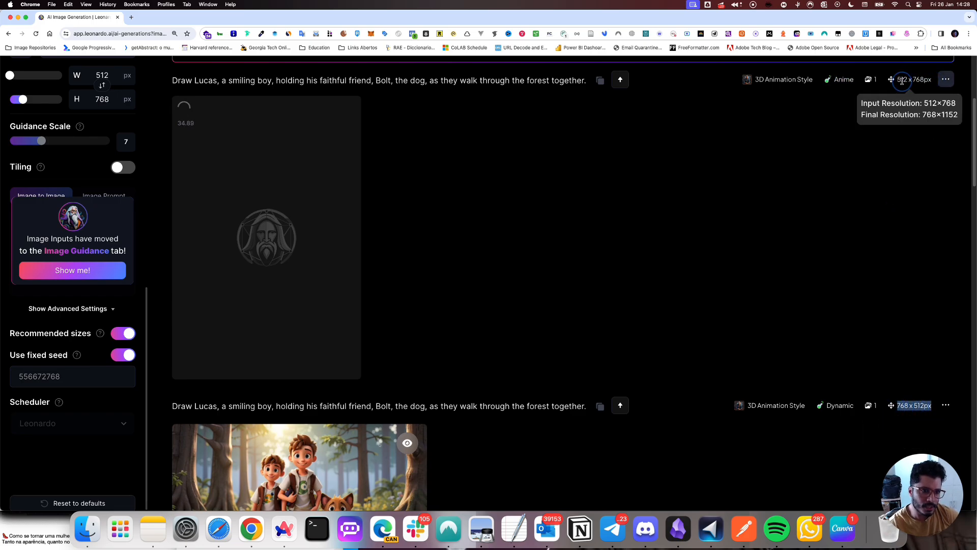
click(685, 265)
Examine the earlier Dynamic image with the two boys and the dog in the generation history
scroll(566, 311, up, 3)
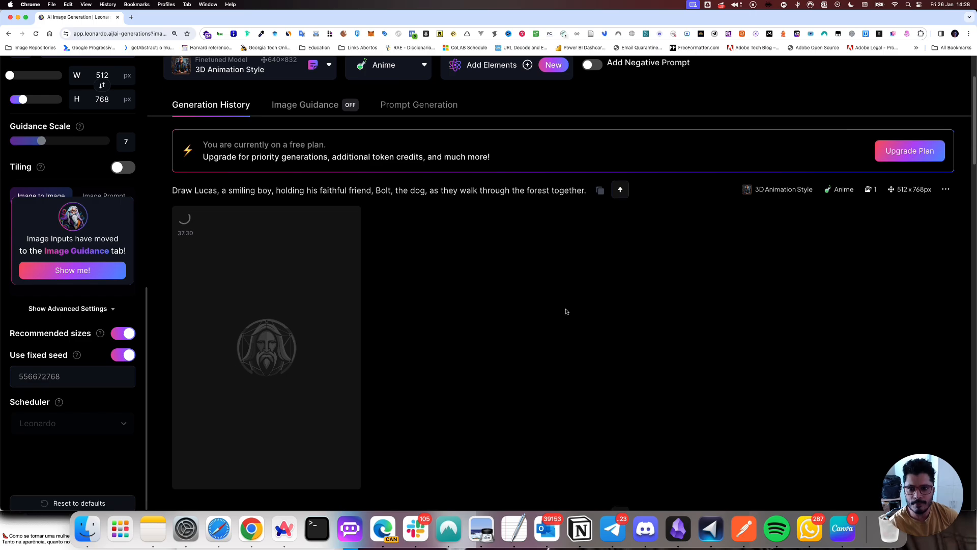
scroll(566, 312, down, 8)
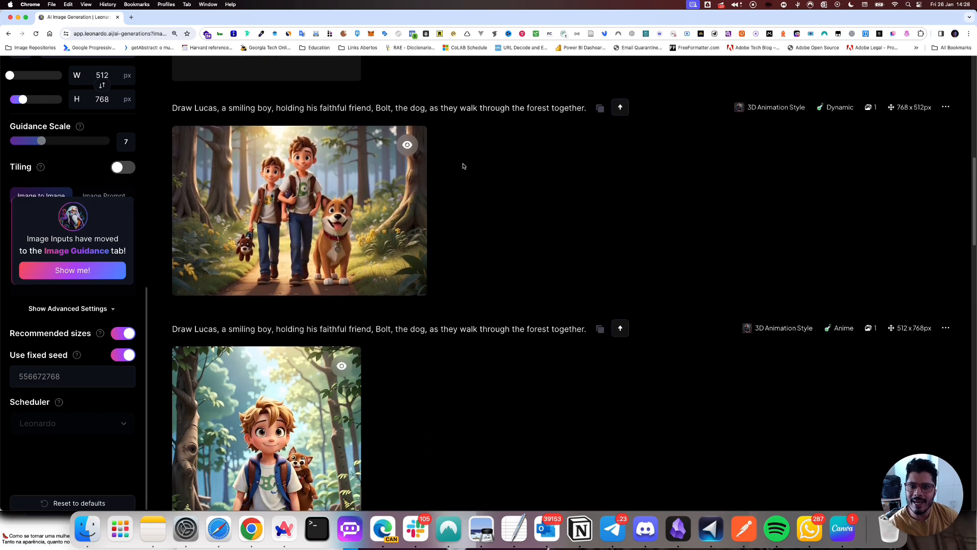
mouse_move(389, 199)
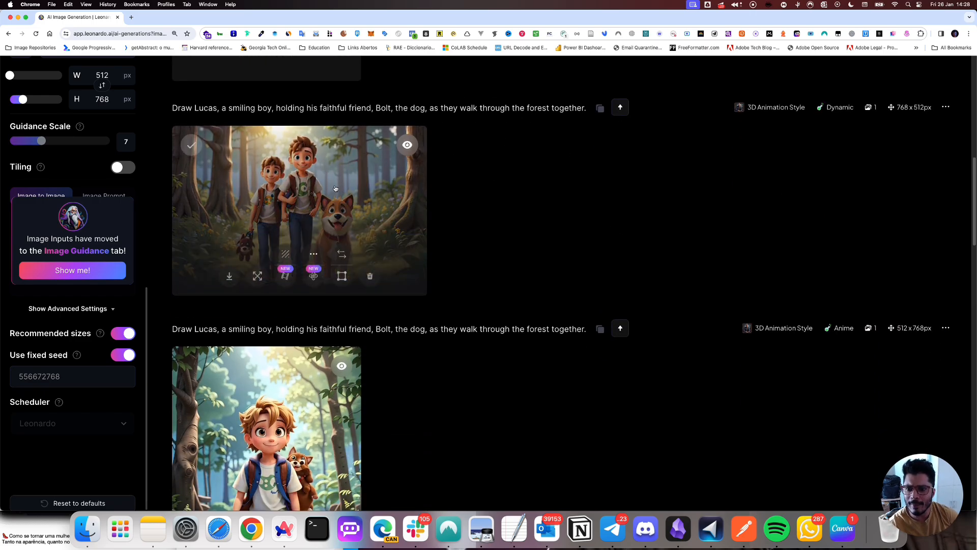
View the generation info of the earlier Dynamic 768 × 512 image, including its related images, and close it
click(946, 108)
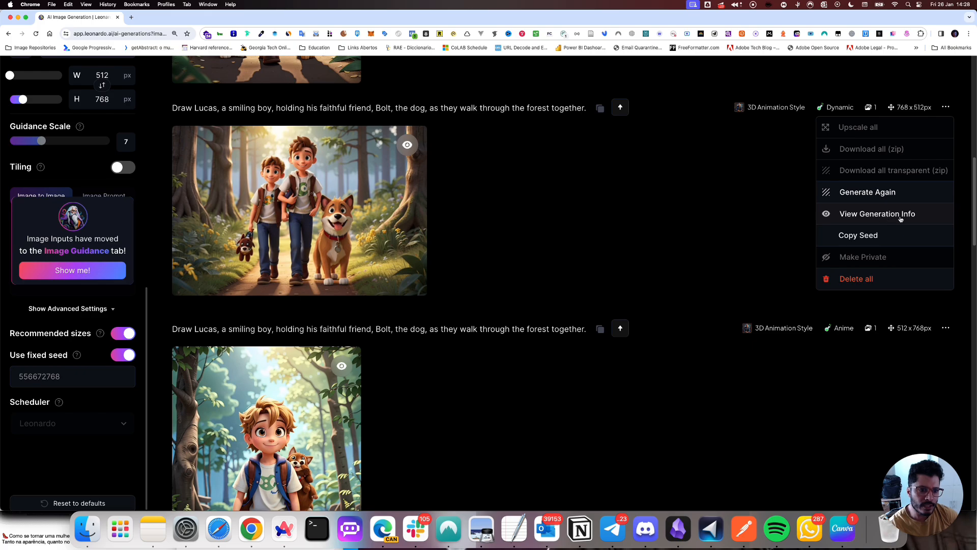
click(933, 218)
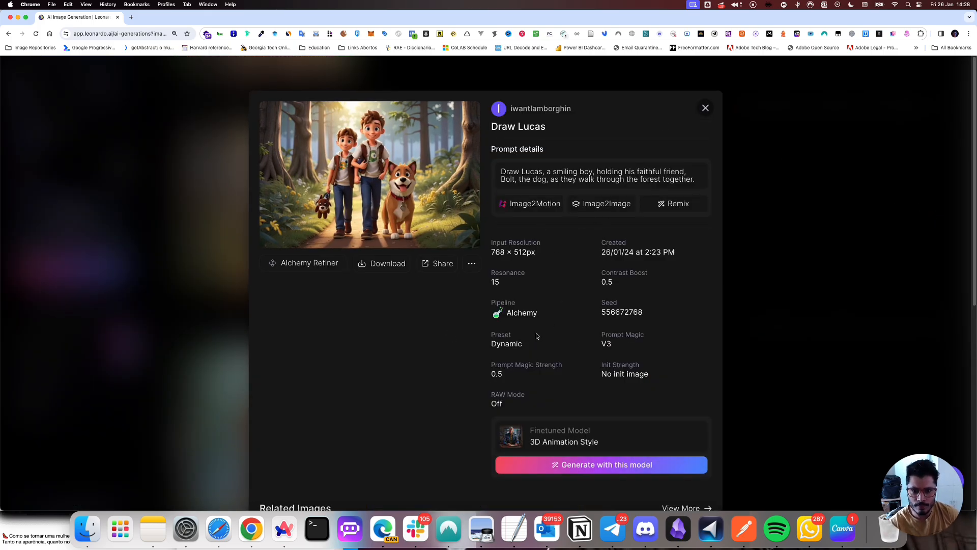
scroll(534, 339, down, 4)
scroll(530, 305, up, 4)
scroll(514, 236, down, 5)
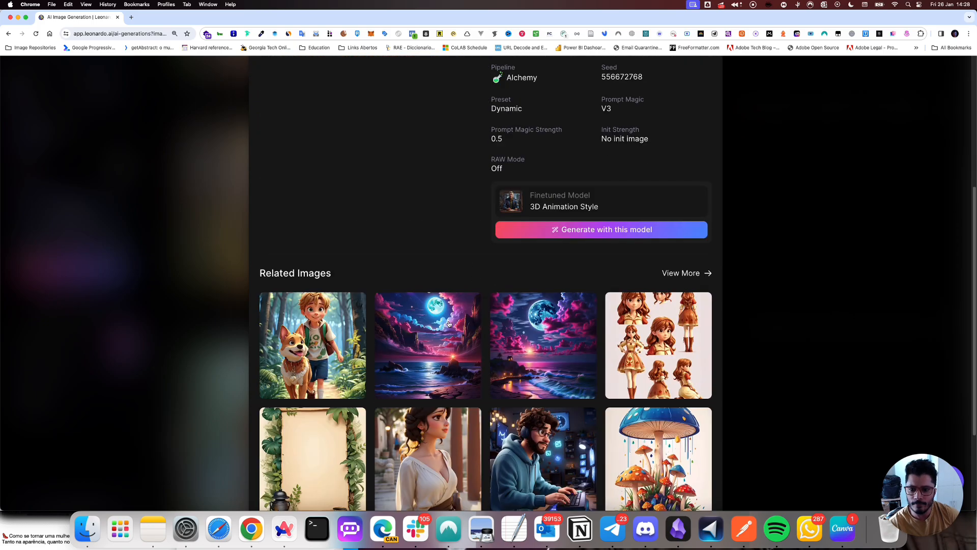
scroll(320, 340, up, 5)
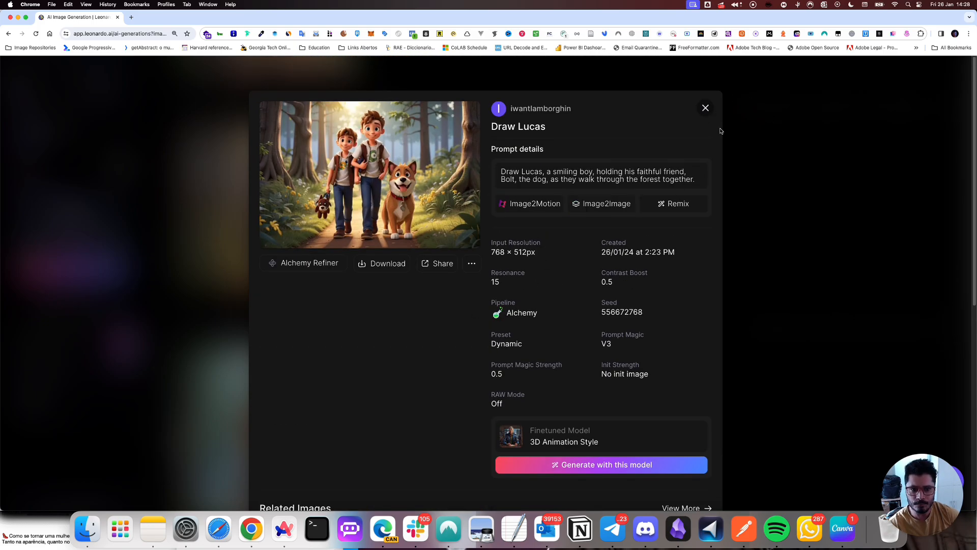
click(706, 108)
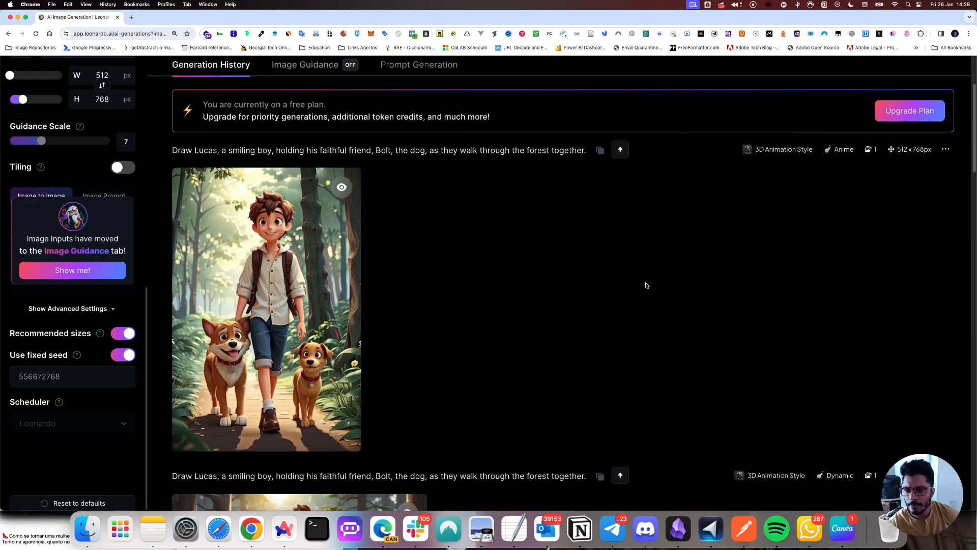
Compare the three "Draw Lucas" forest images in the generation history and check the fixed seed value
scroll(644, 305, down, 9)
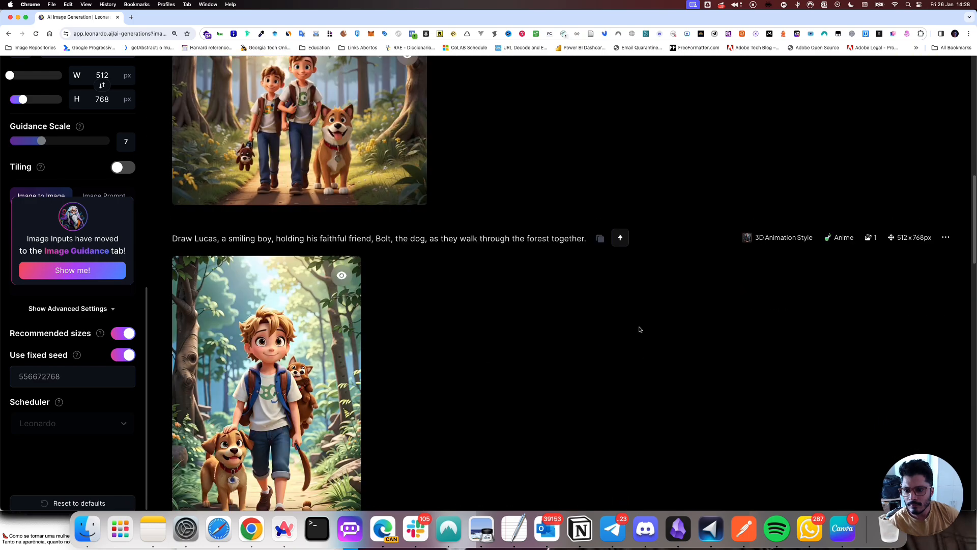
scroll(449, 350, up, 5)
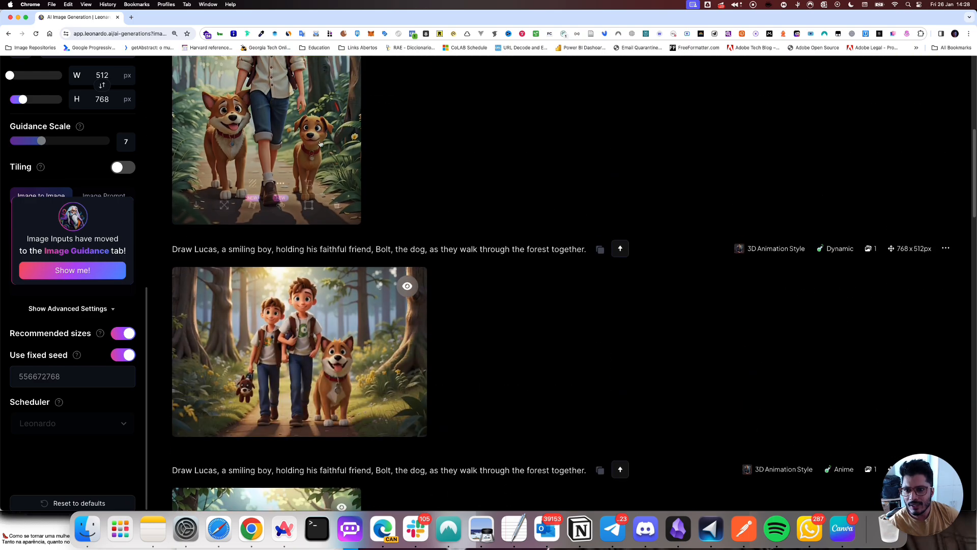
scroll(449, 350, down, 6)
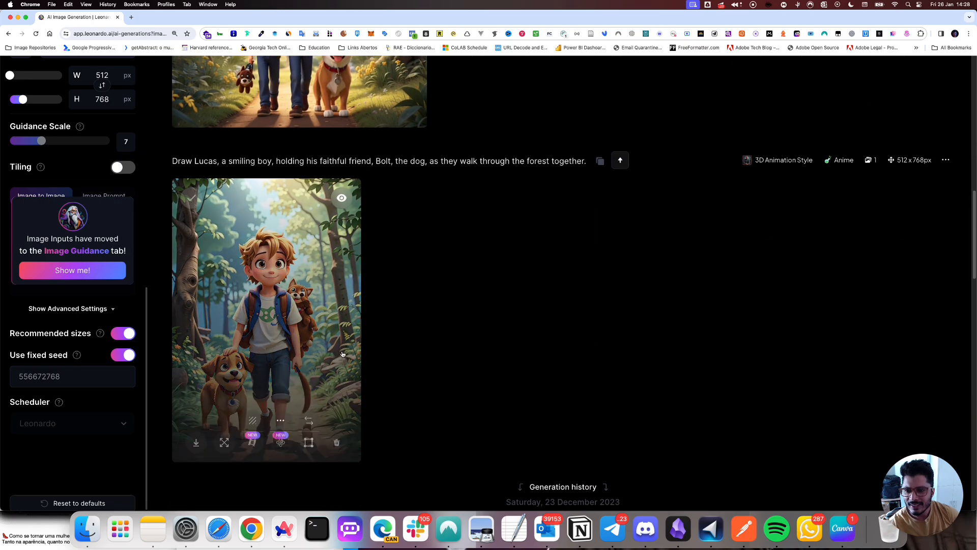
scroll(344, 353, up, 6)
scroll(344, 352, up, 3)
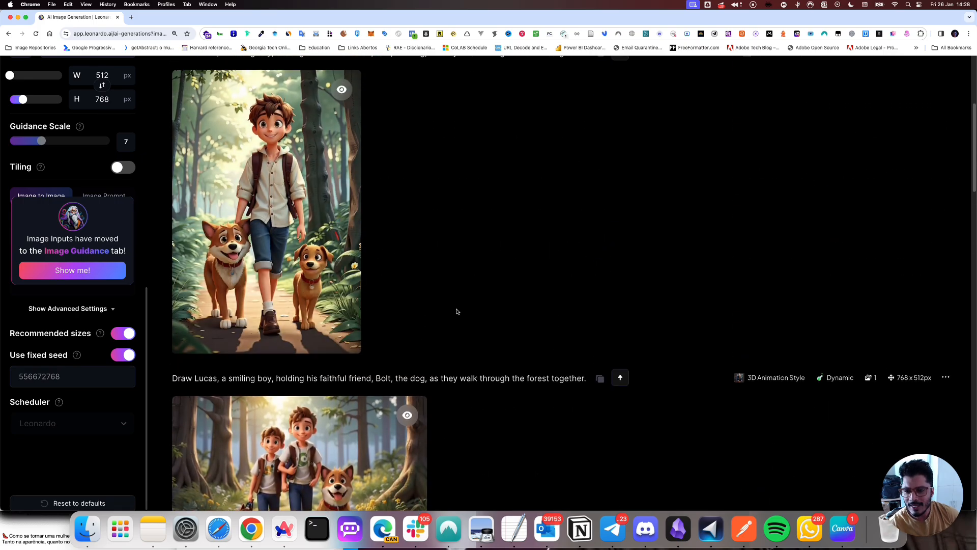
scroll(457, 311, down, 8)
scroll(457, 311, up, 10)
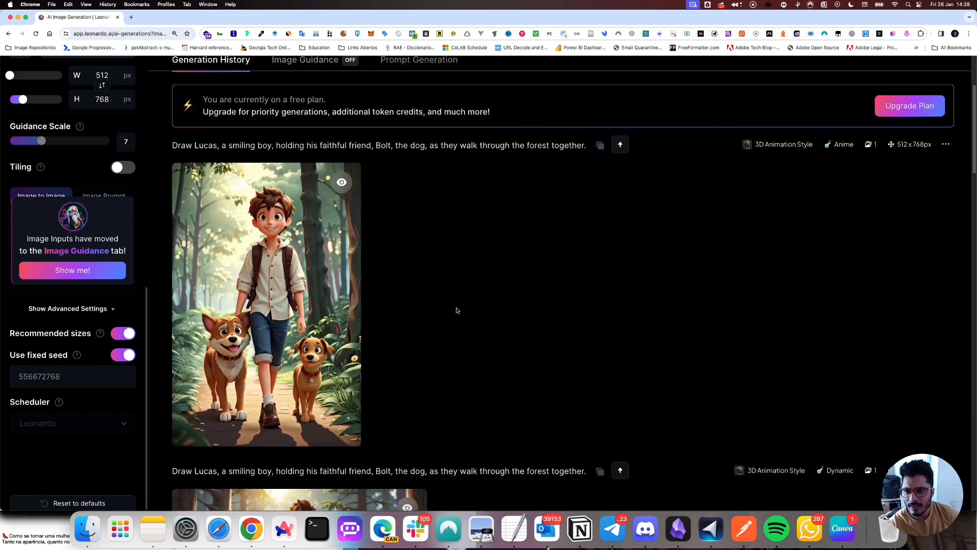
scroll(456, 311, down, 10)
scroll(456, 311, down, 4)
scroll(457, 310, up, 10)
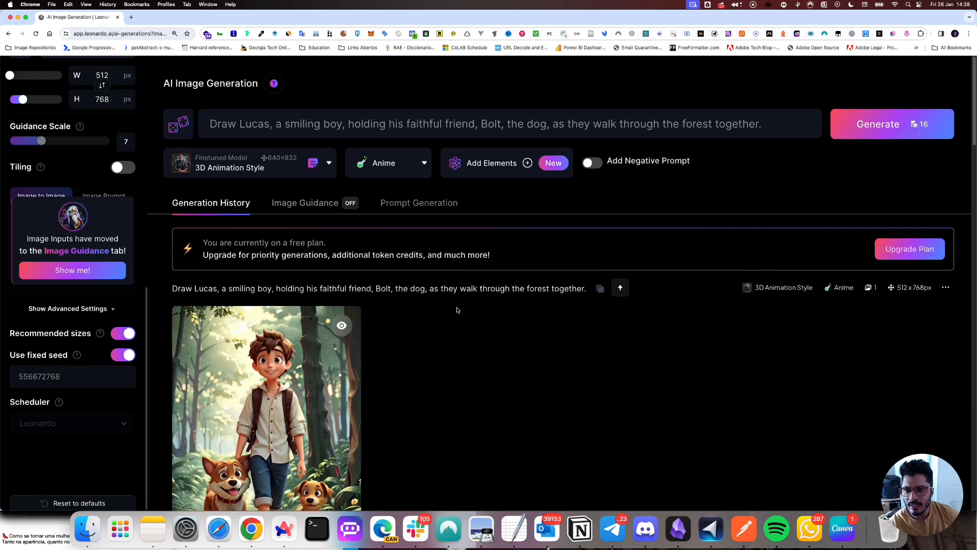
double_click(92, 374)
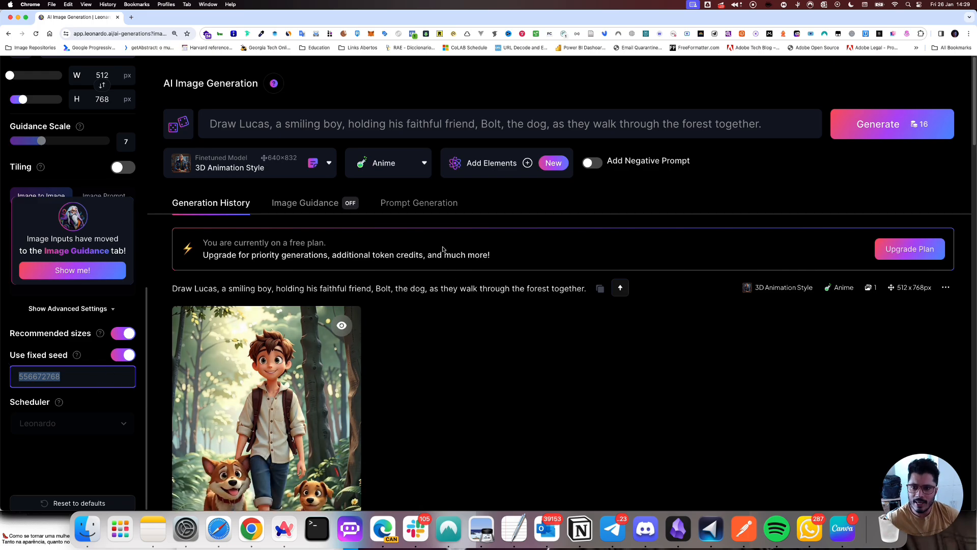
Insert "using a cap," after "a smiling boy," in the image prompt
click(501, 127)
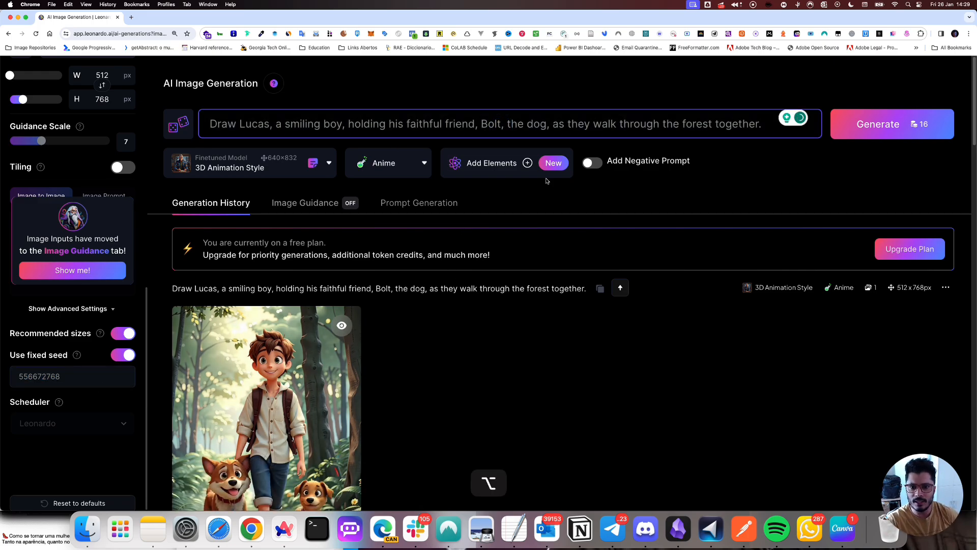
key(cmd+Right)
key(alt+Left)
key(alt+Left)
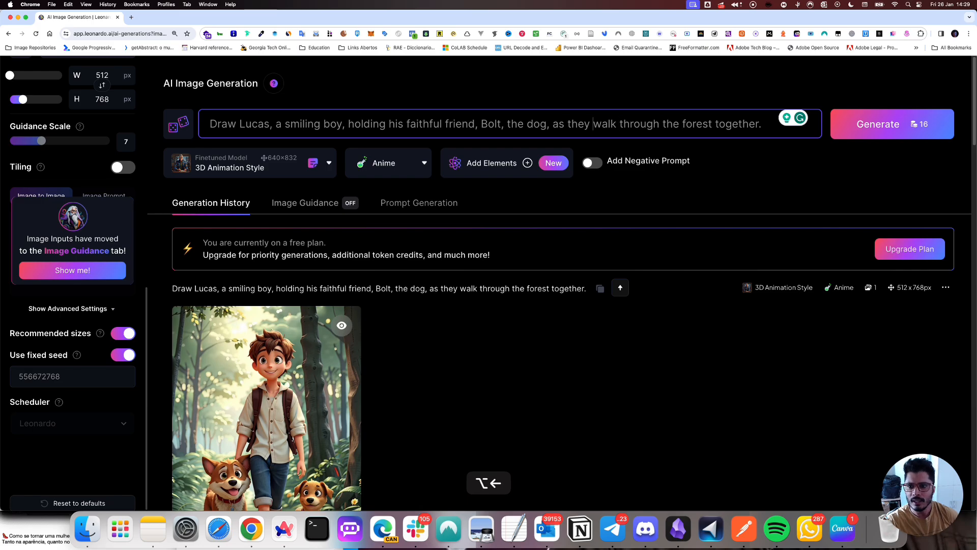
key(alt+Left)
key(alt+Left)
key(alt+Left)
key(alt+Left)
key(alt+Left)
key(alt+Left)
key(alt+Left)
key(alt+Left)
key(alt+Left)
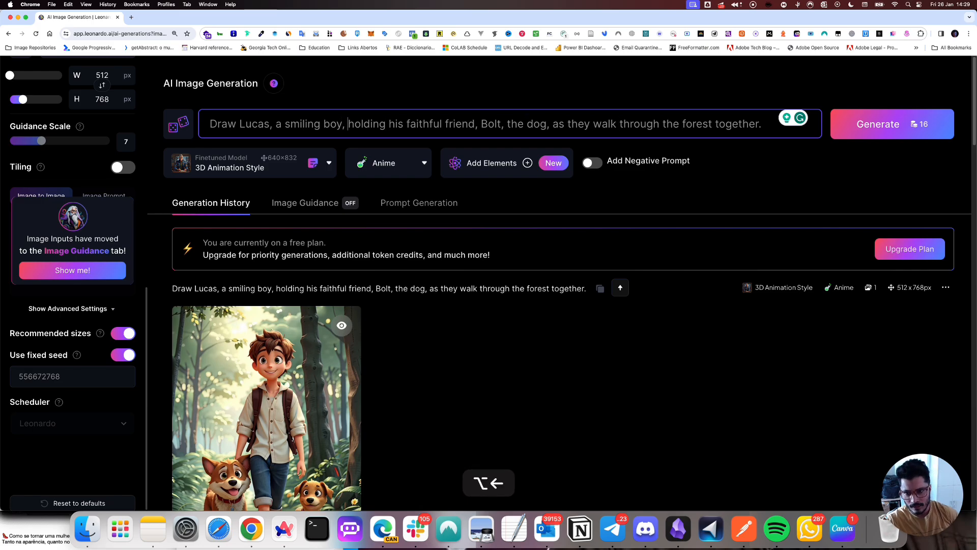
text(using a cap)
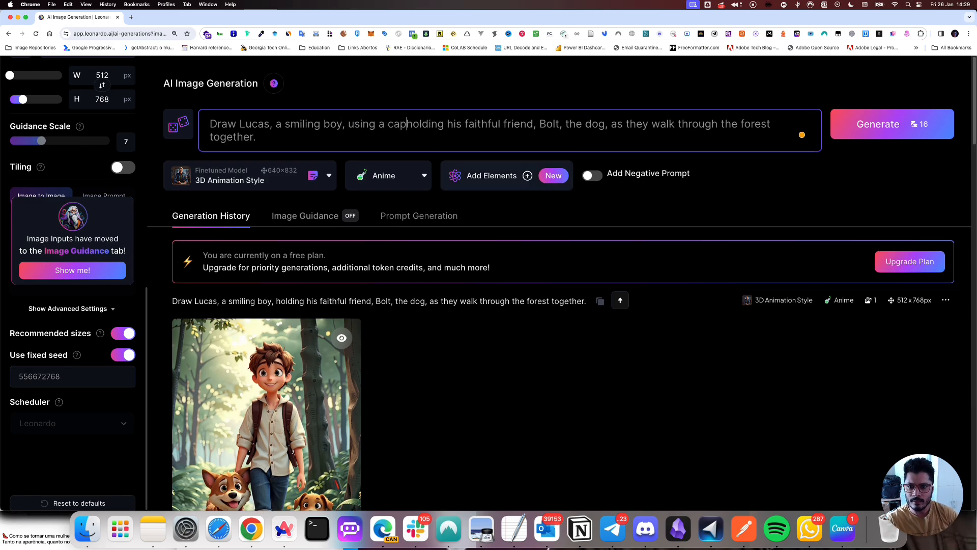
text(,)
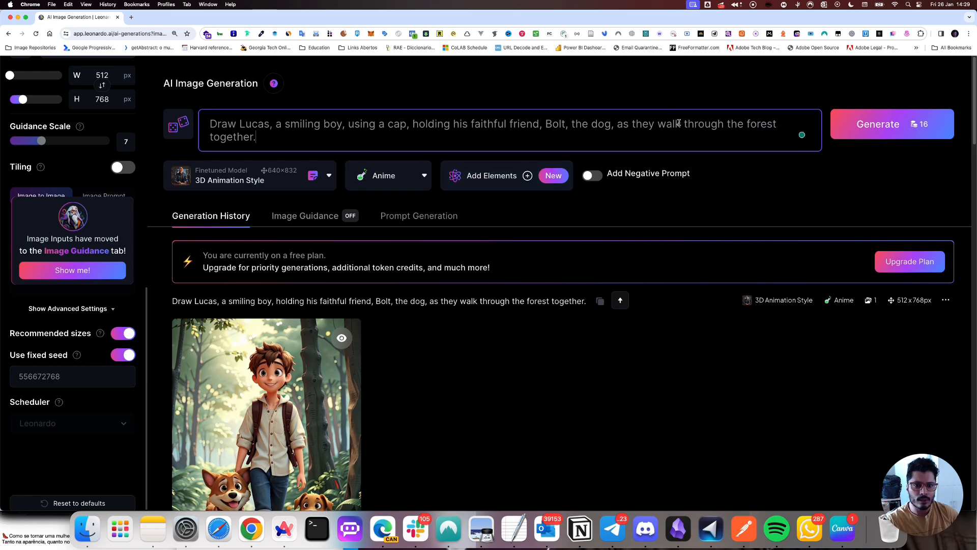
Replace "forest" with "city" in the prompt and generate the image with the same fixed seed
double_click(758, 124)
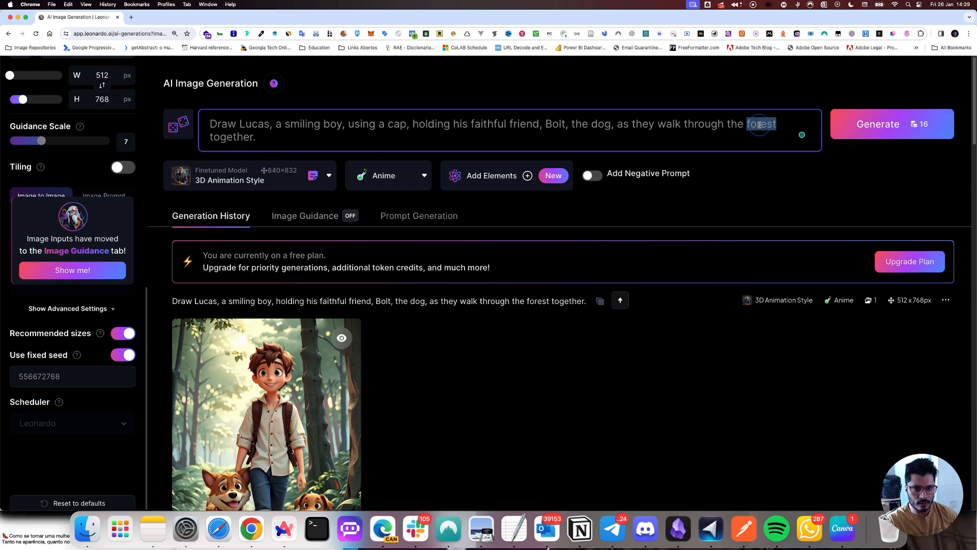
text(city)
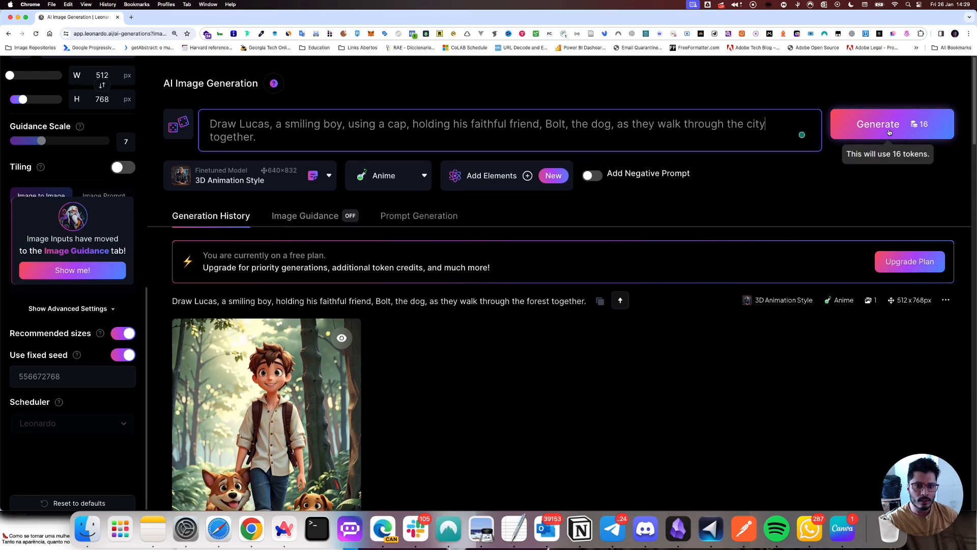
click(944, 135)
scroll(665, 370, down, 4)
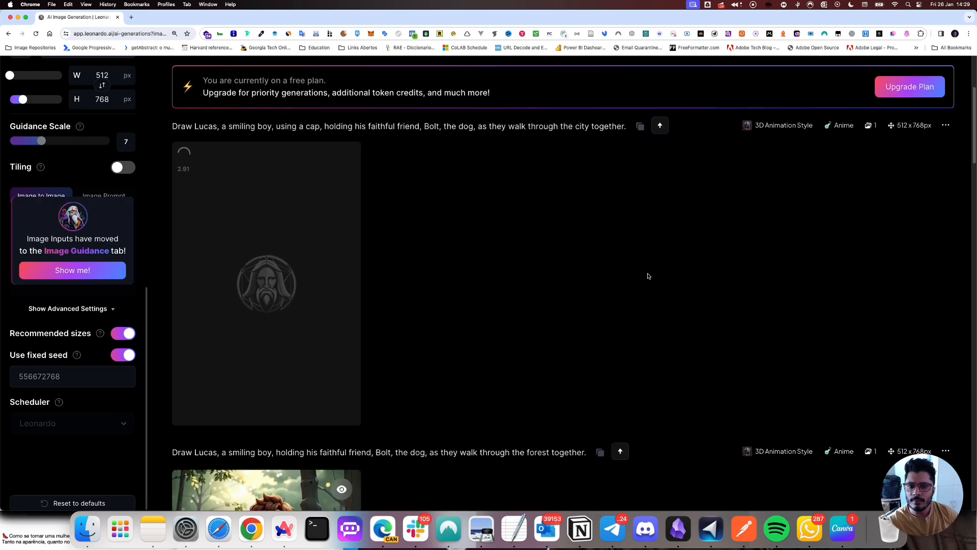
scroll(607, 301, down, 1)
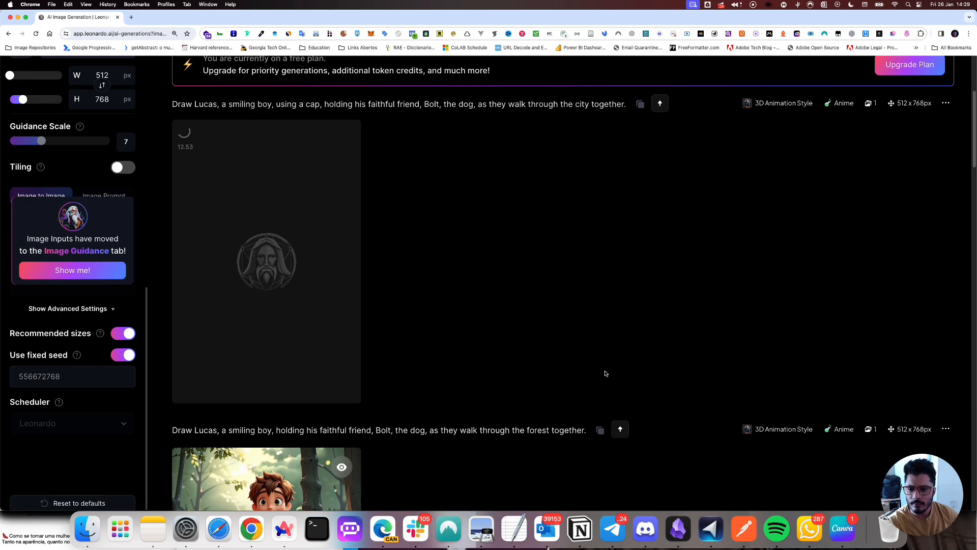
Compare the new city image of the boy with the cap against the previous Anime forest image
scroll(605, 374, up, 3)
scroll(605, 374, down, 4)
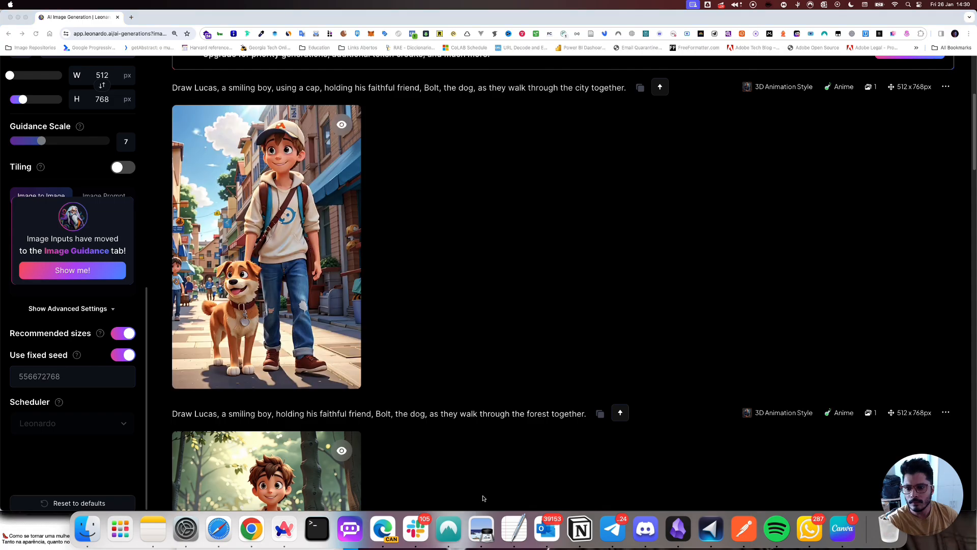
scroll(447, 360, up, 2)
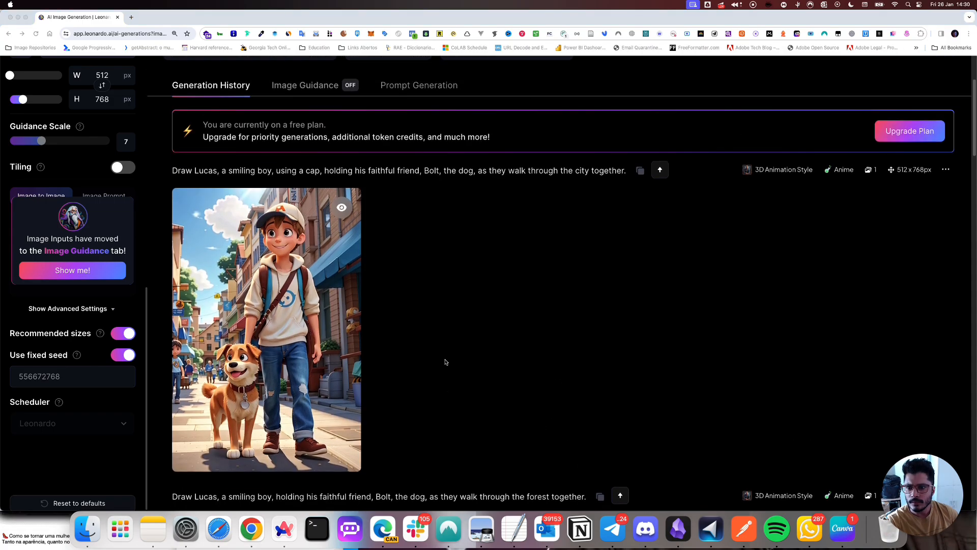
scroll(366, 323, up, 2)
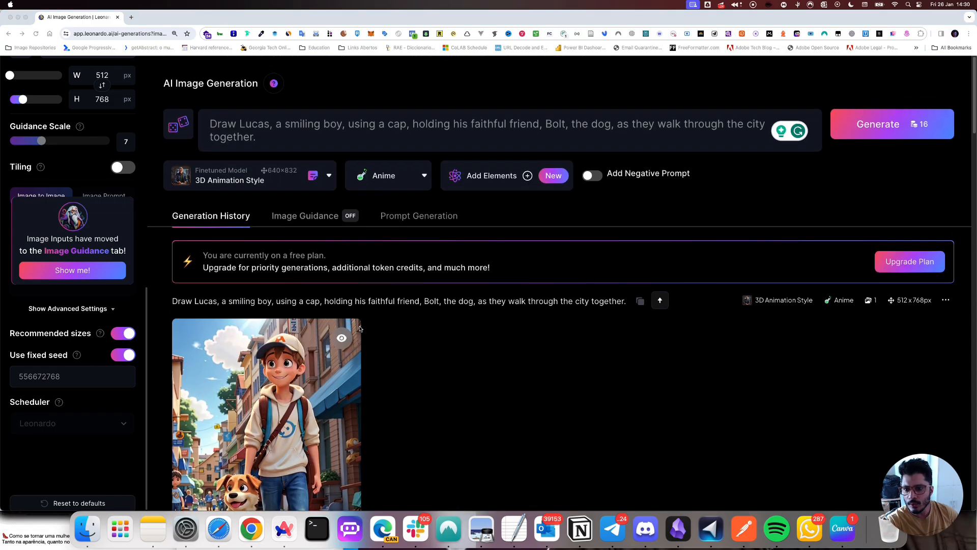
scroll(364, 326, down, 7)
scroll(360, 329, up, 3)
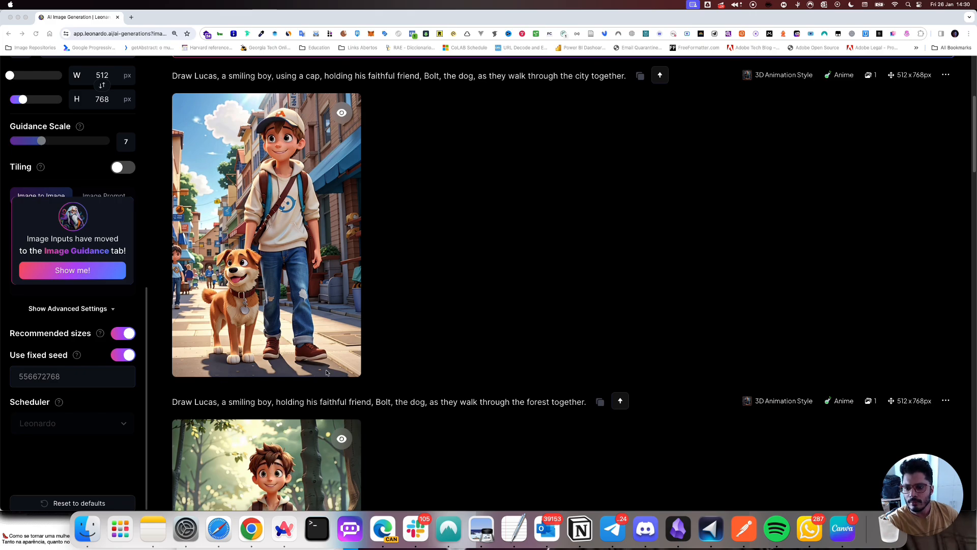
scroll(326, 373, down, 5)
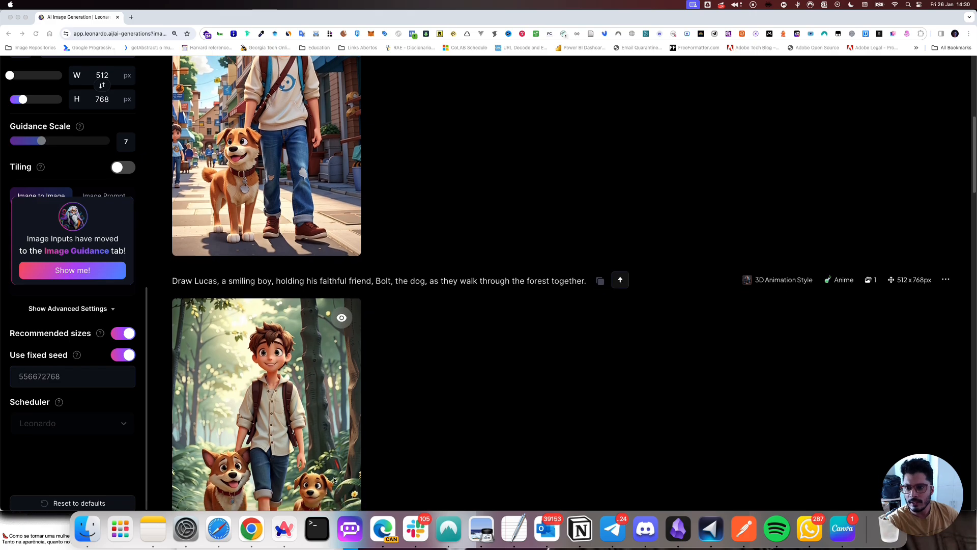
scroll(334, 480, down, 1)
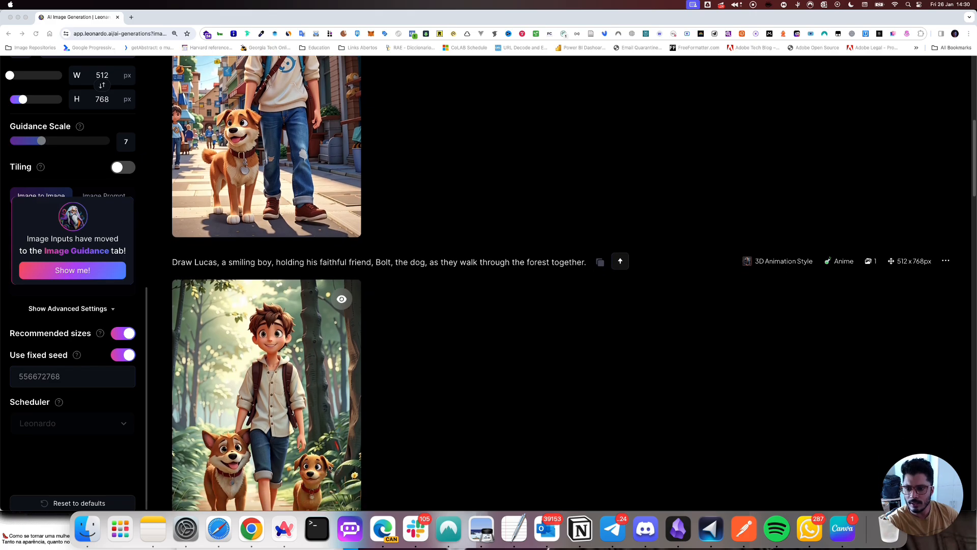
scroll(340, 203, down, 1)
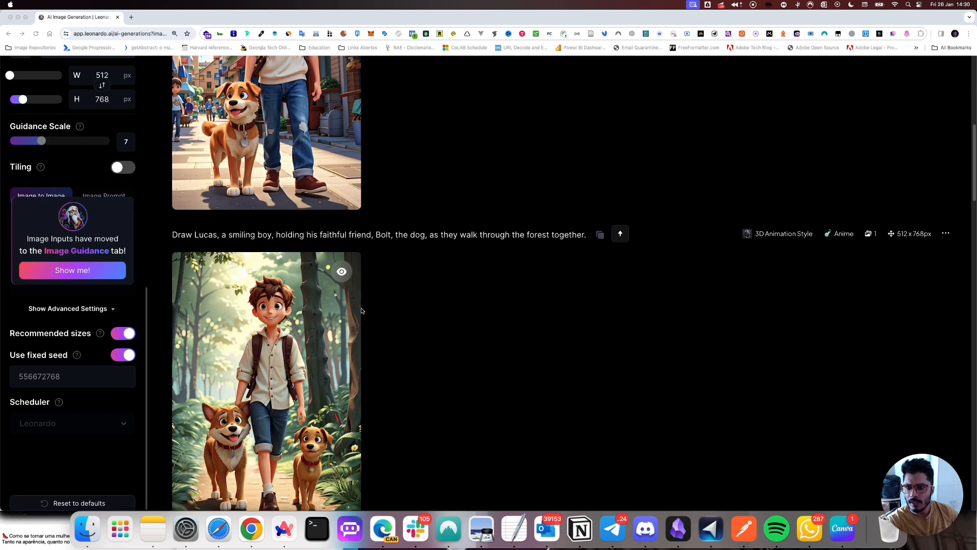
scroll(362, 310, up, 8)
scroll(361, 310, up, 4)
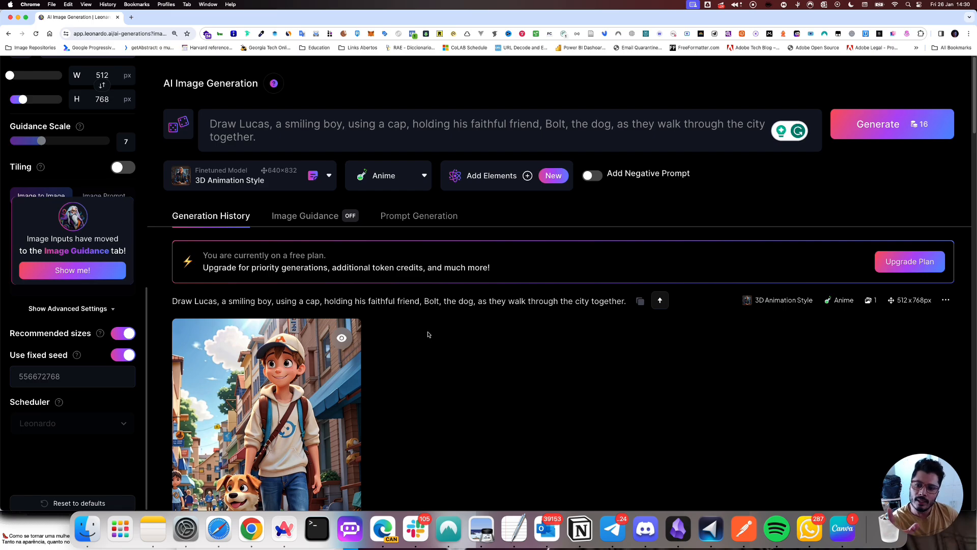
Open the Image Generation tool from the home page and look over the latest generation and generation settings
scroll(103, 314, up, 10)
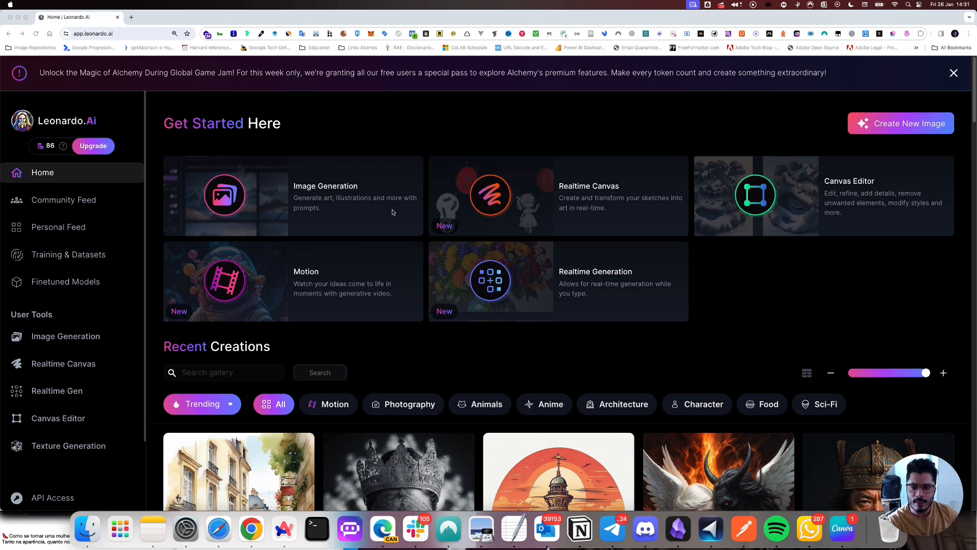
click(300, 188)
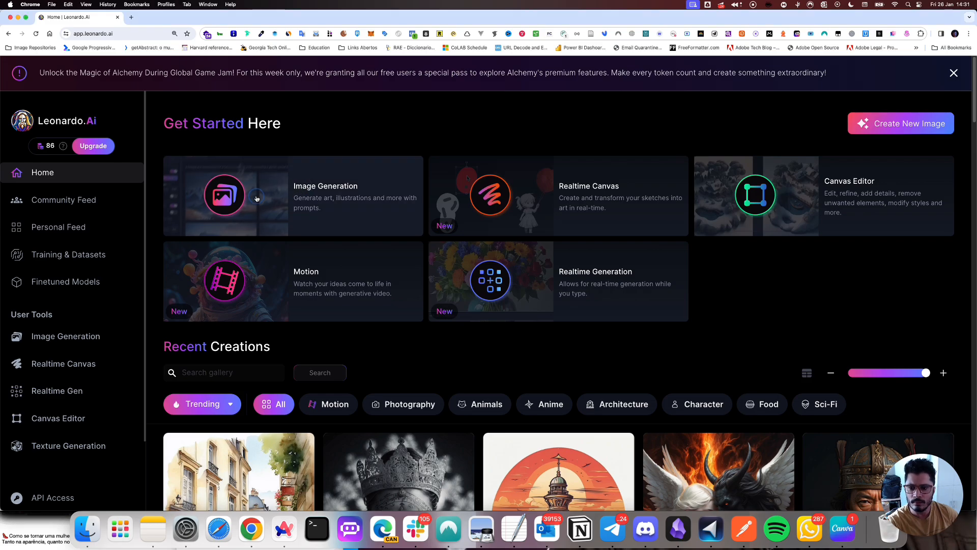
click(300, 189)
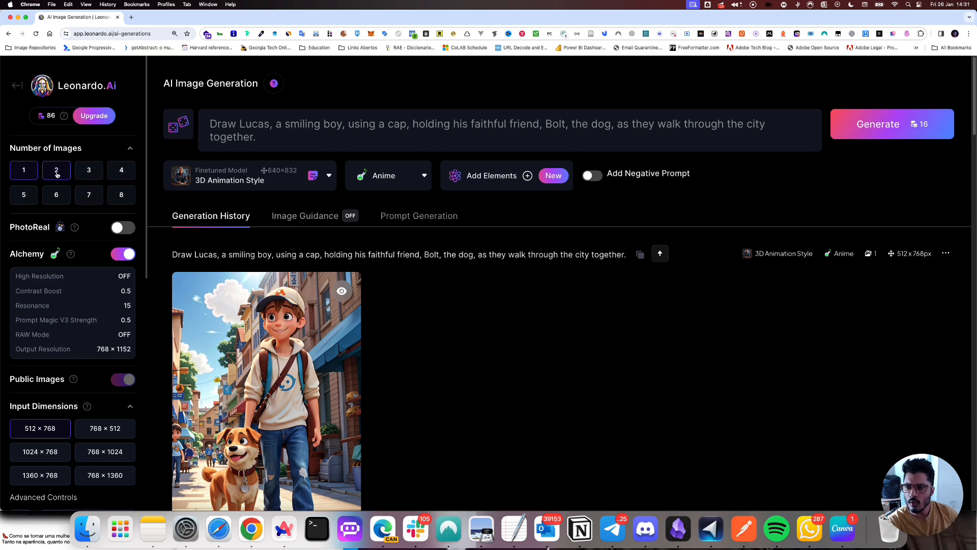
scroll(251, 299, down, 5)
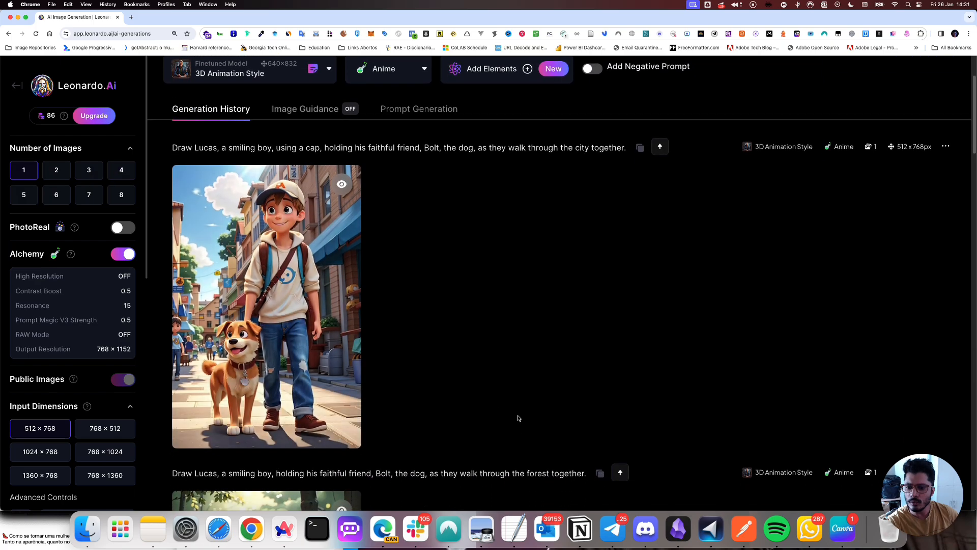
scroll(358, 422, up, 5)
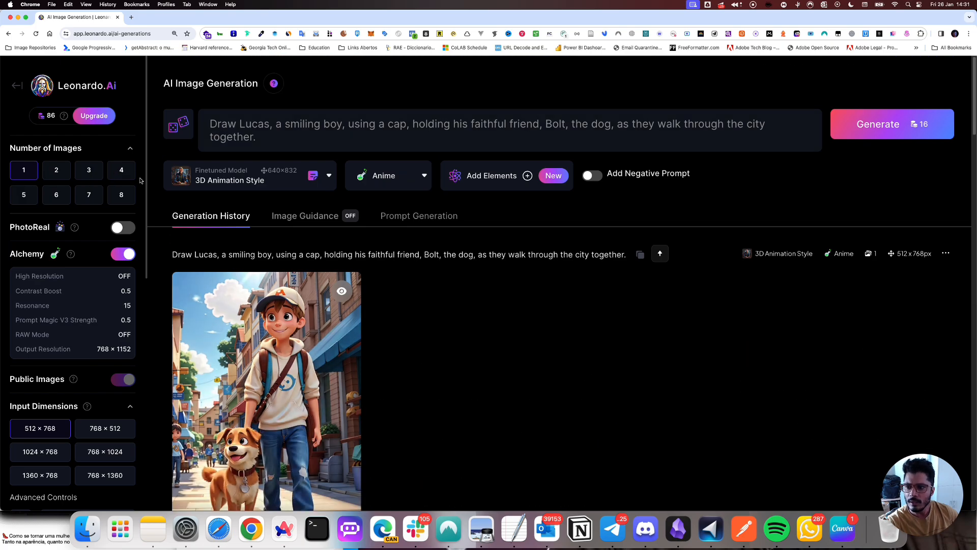
scroll(82, 196, down, 2)
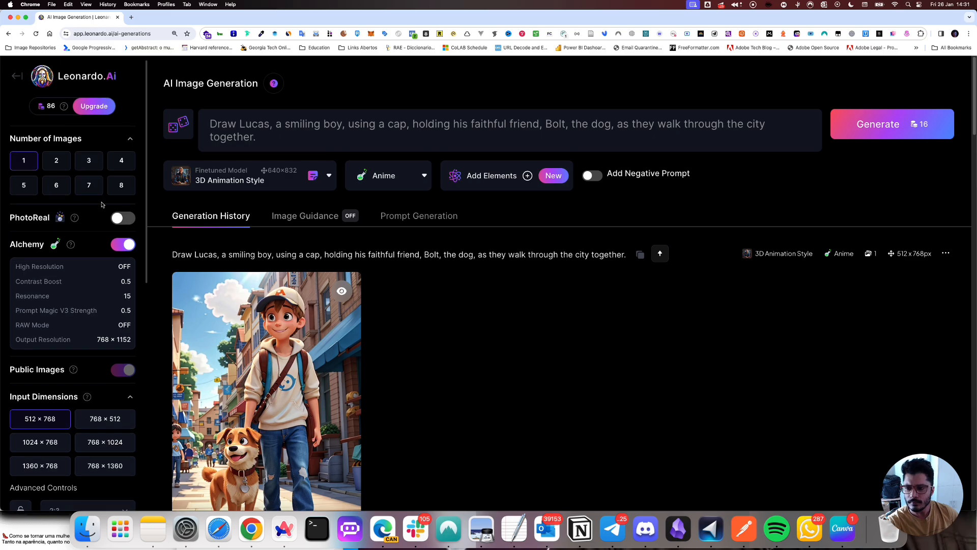
Turn PhotoReal on to check how it affects the finetuned model choice, and turn it off again
mouse_move(75, 191)
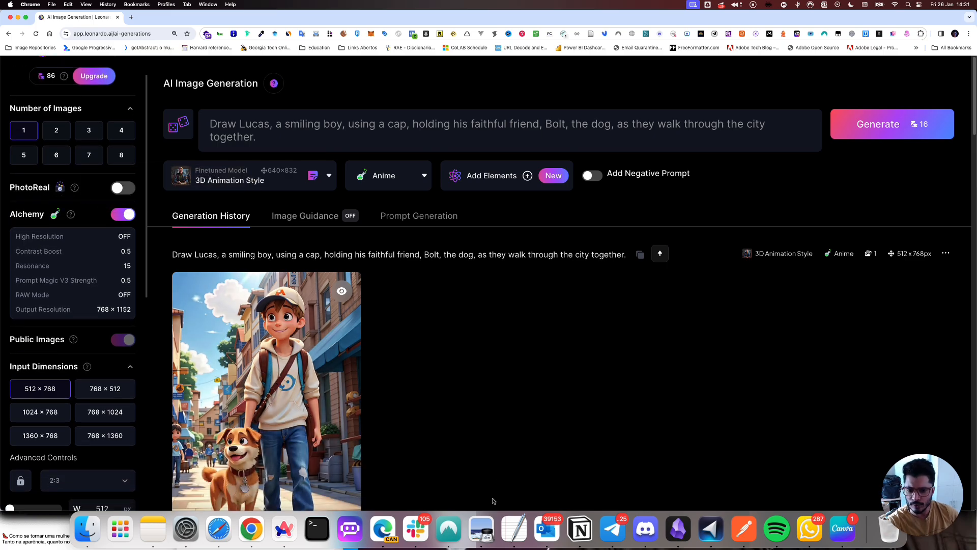
click(480, 527)
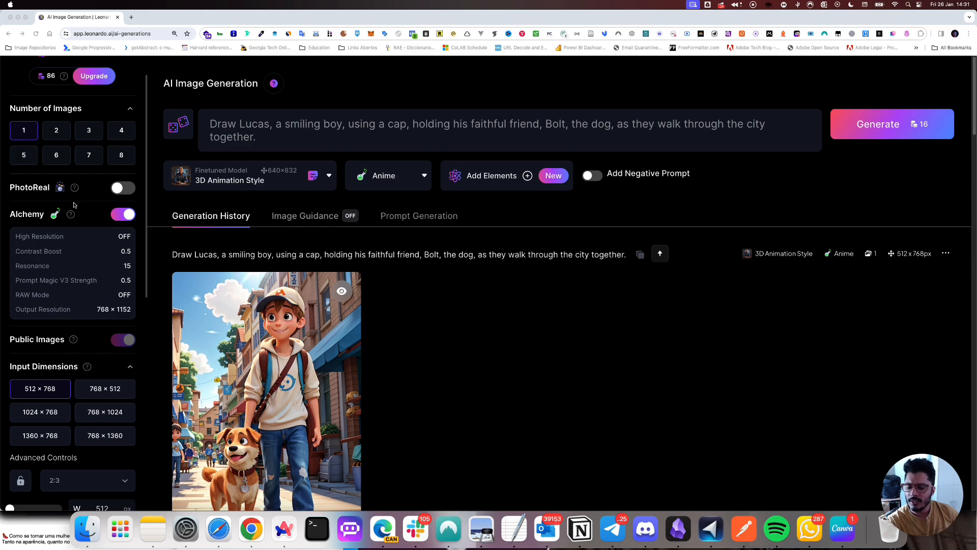
scroll(116, 220, up, 1)
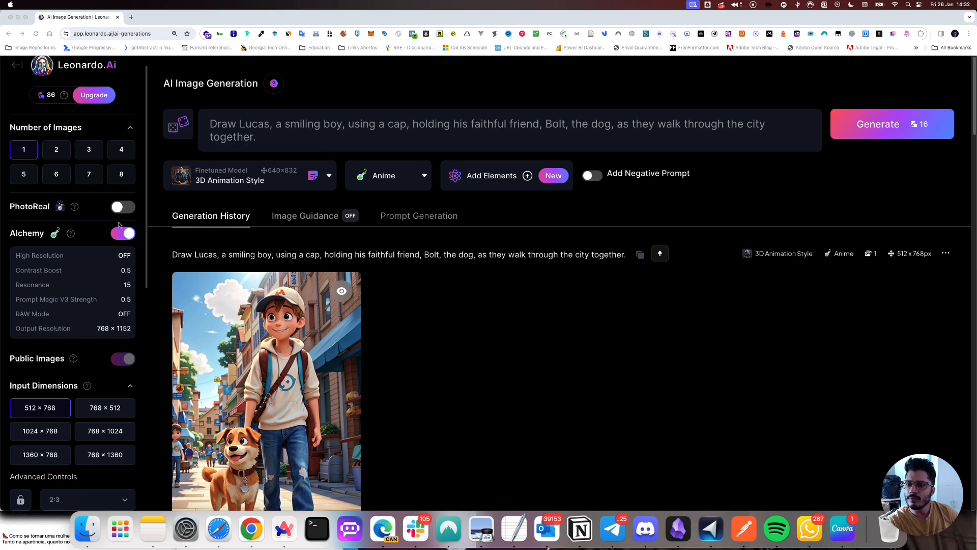
click(124, 207)
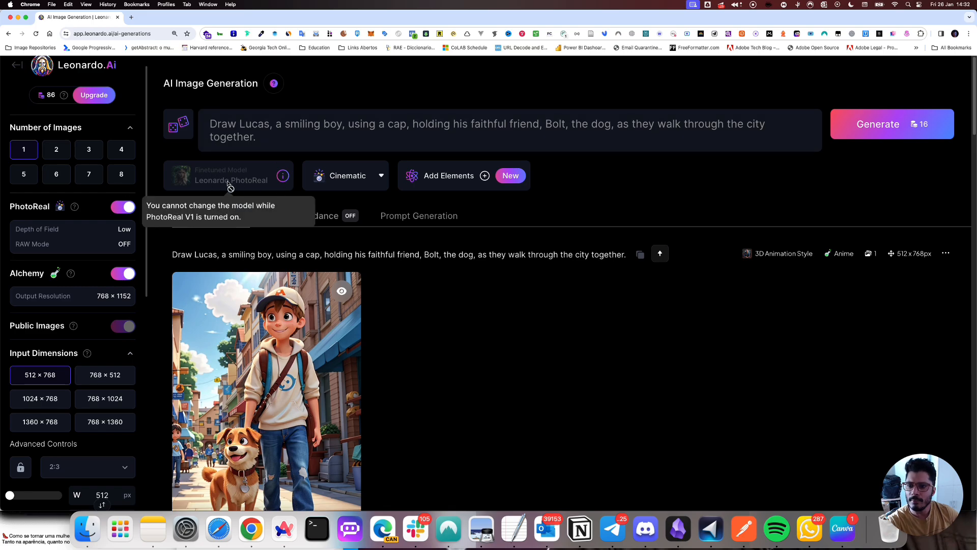
click(124, 207)
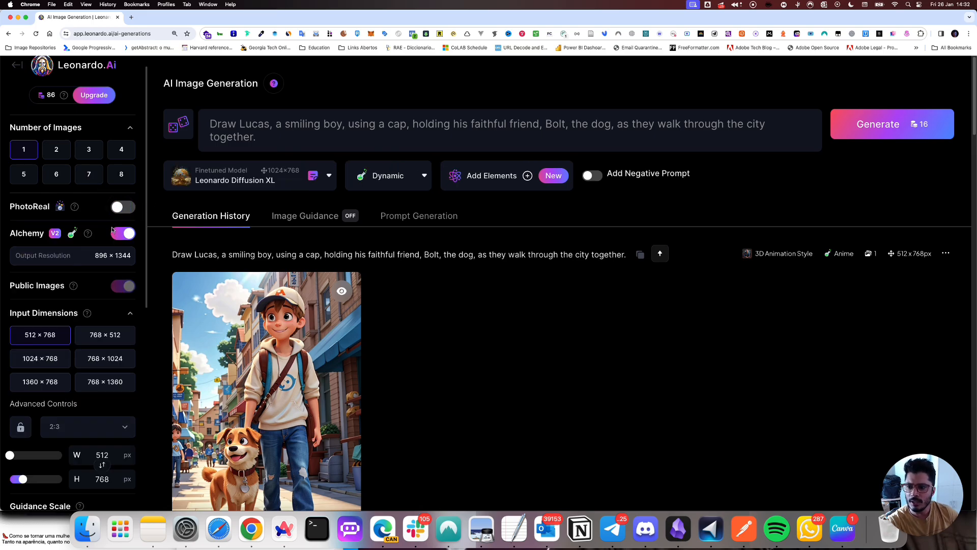
scroll(125, 226, down, 3)
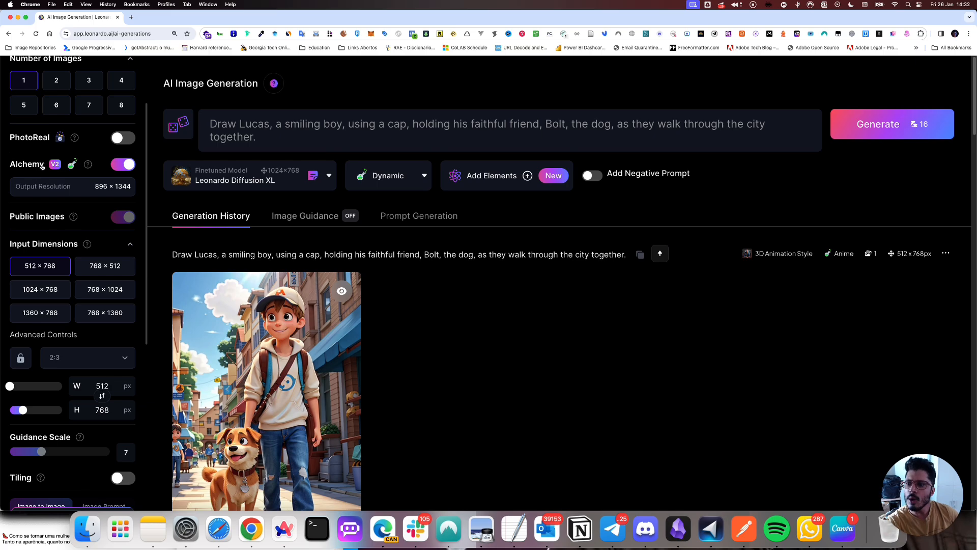
Compare the preset styles offered with Alchemy on and with Alchemy off, leaving Alchemy on and the style at Dynamic
mouse_move(89, 165)
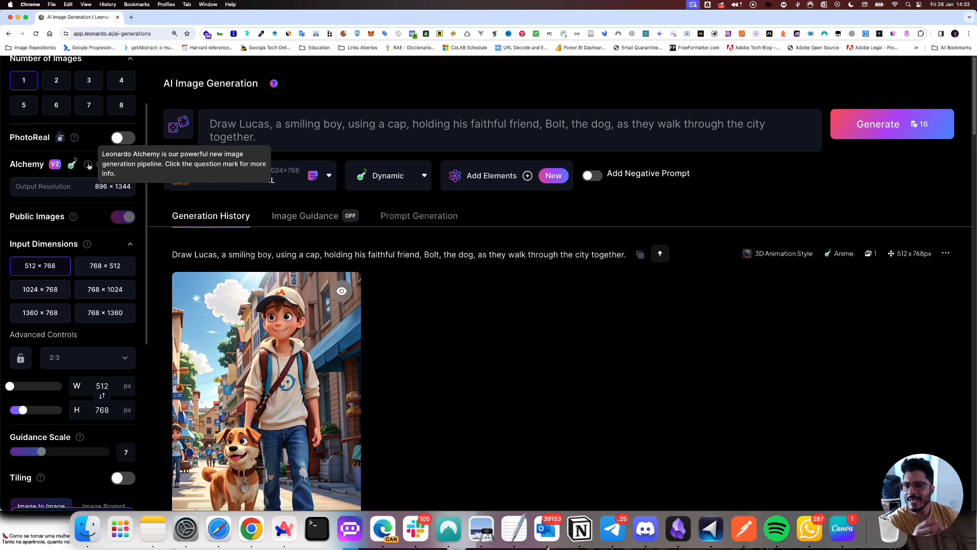
click(423, 175)
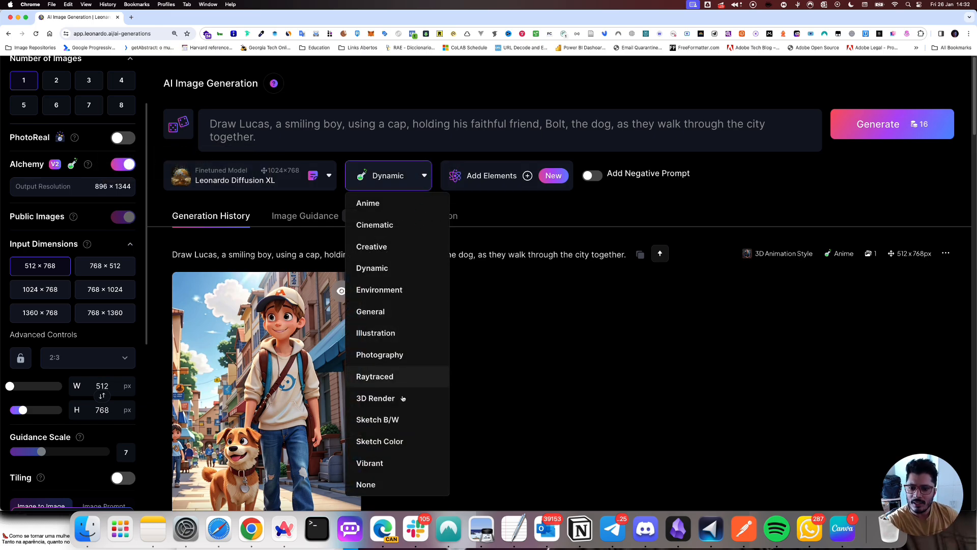
click(123, 164)
click(394, 181)
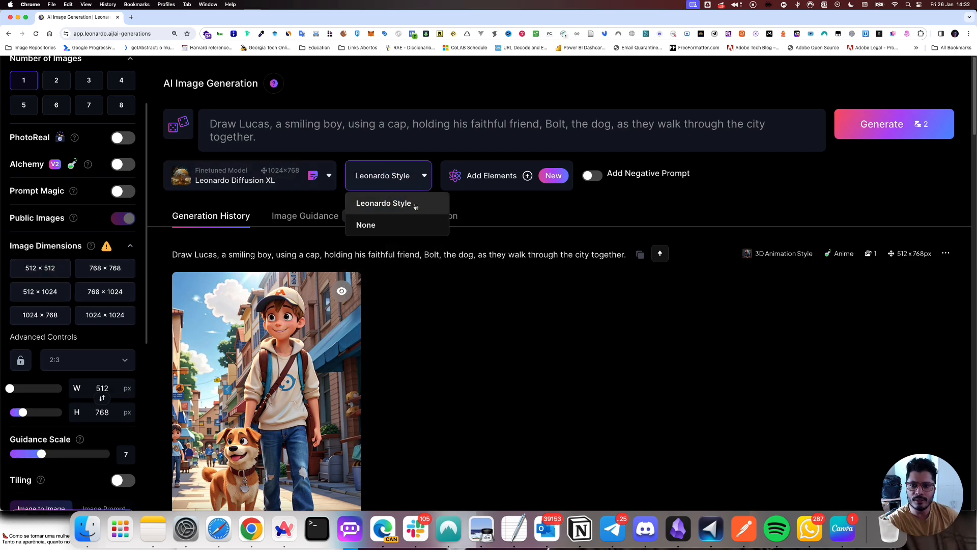
click(131, 170)
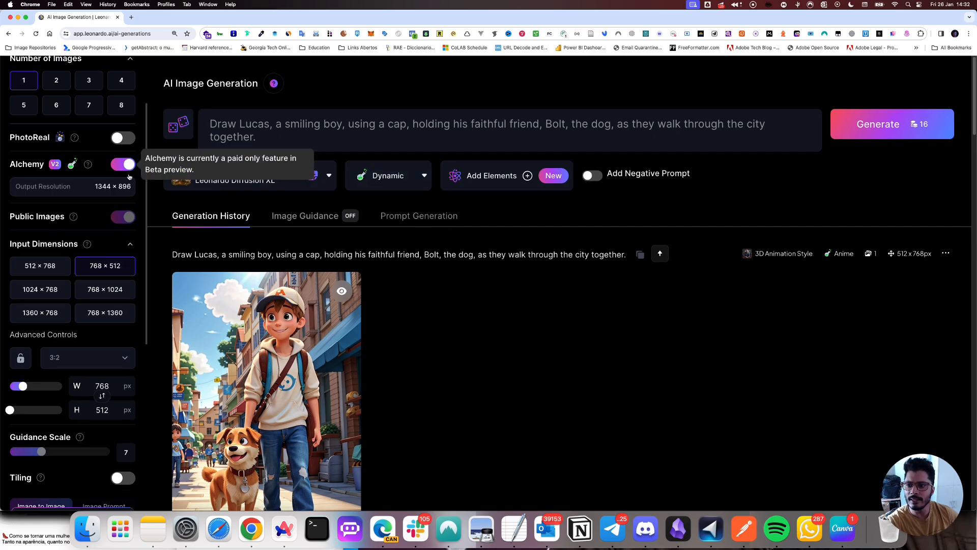
click(415, 173)
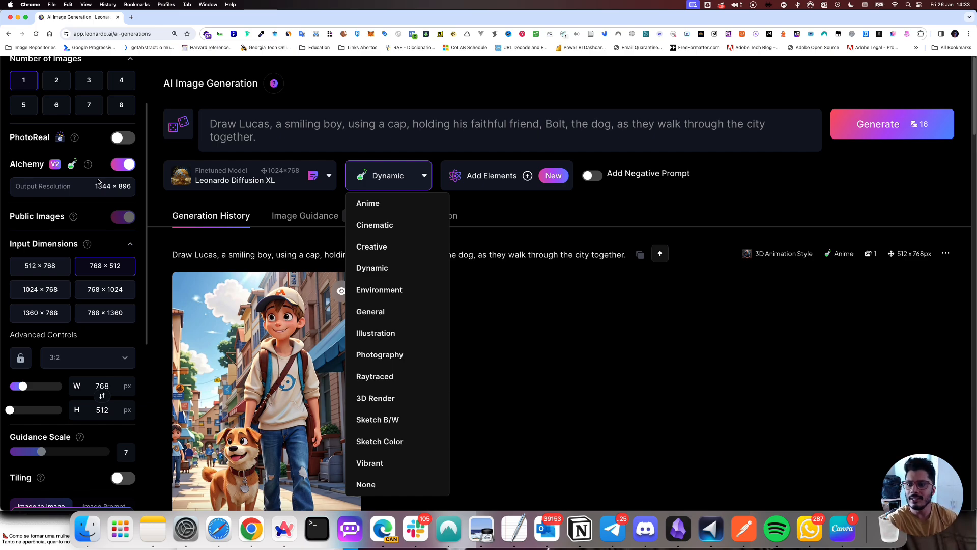
click(138, 187)
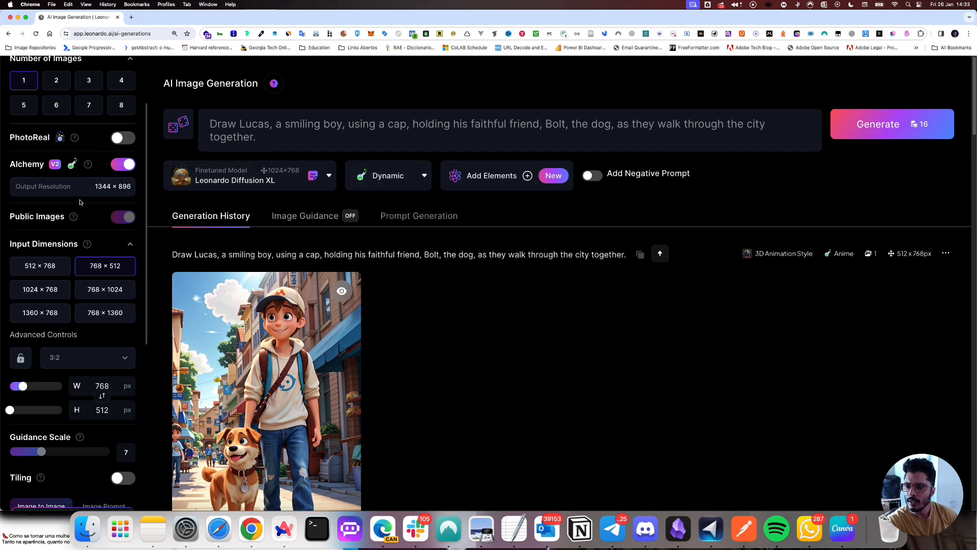
Set the aspect ratio of the generated images to 9:16 in the input dimensions
mouse_move(121, 220)
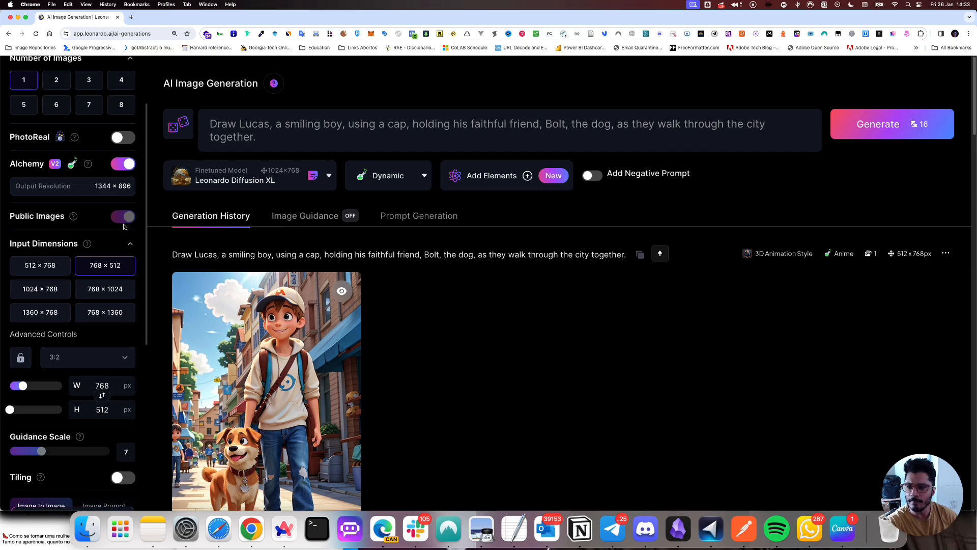
scroll(61, 197, down, 3)
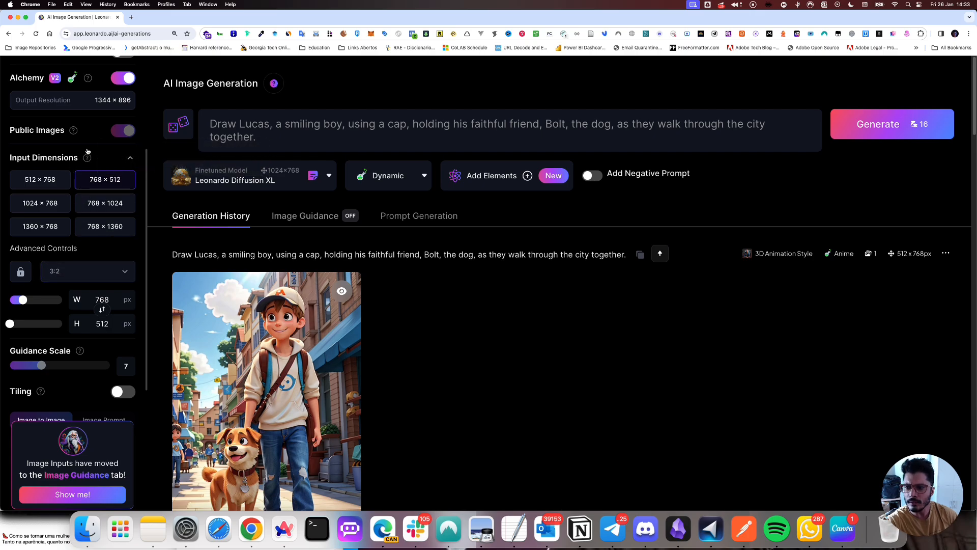
click(81, 276)
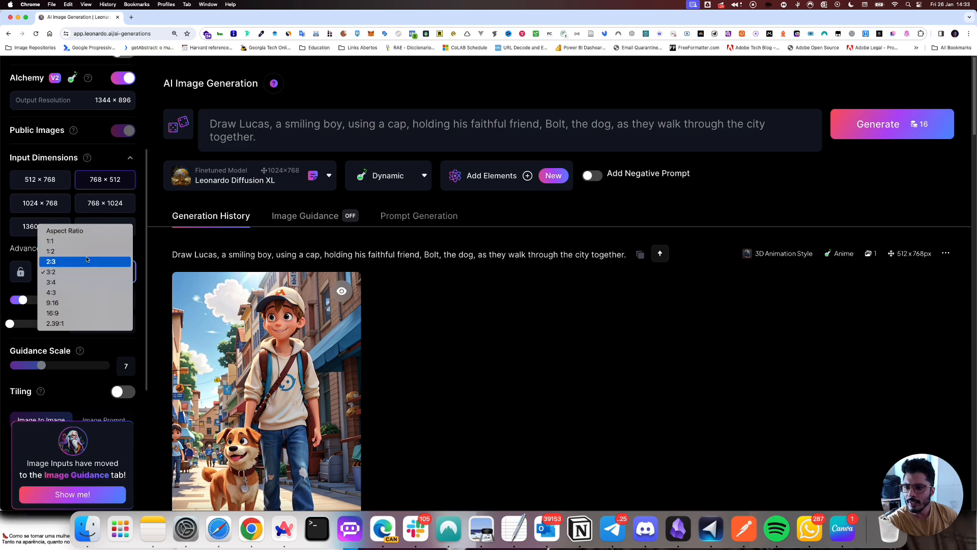
click(71, 308)
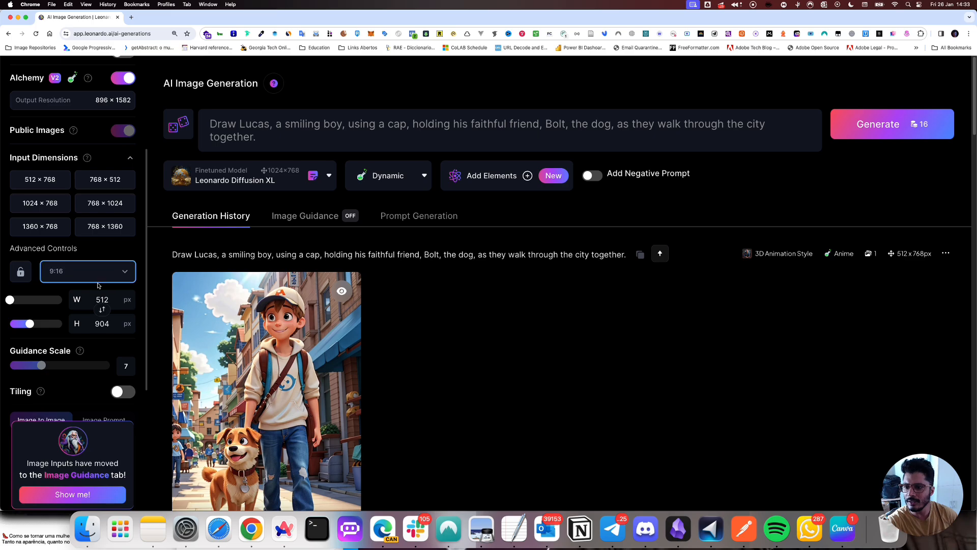
Look over the previous images in the generation history and the other available aspect ratios, keeping 9:16
scroll(113, 265, down, 2)
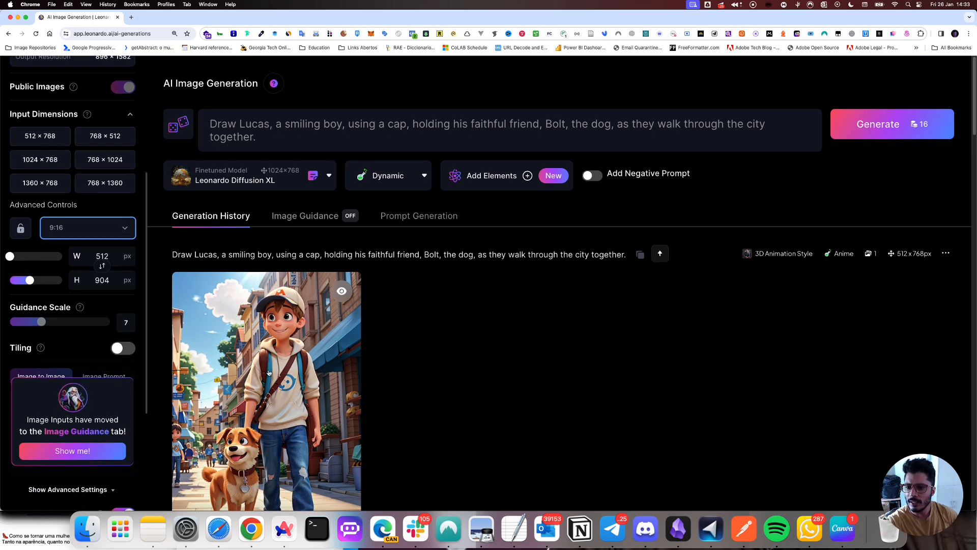
scroll(269, 373, down, 5)
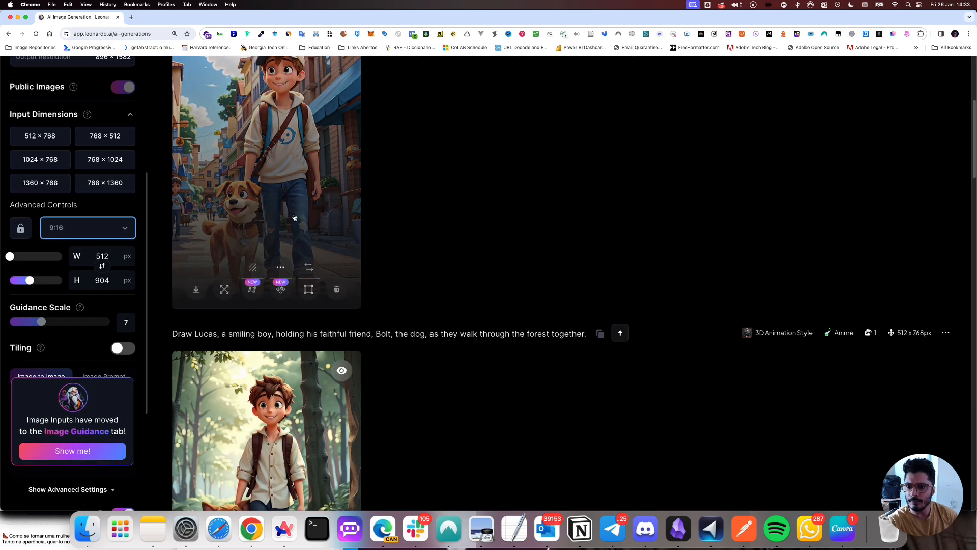
scroll(277, 255, up, 5)
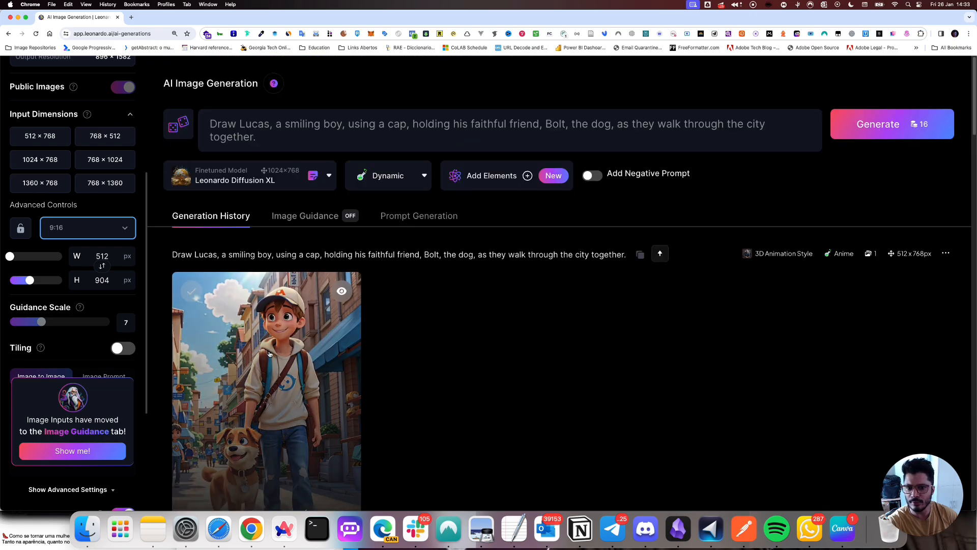
scroll(69, 265, down, 4)
scroll(69, 264, up, 5)
click(99, 257)
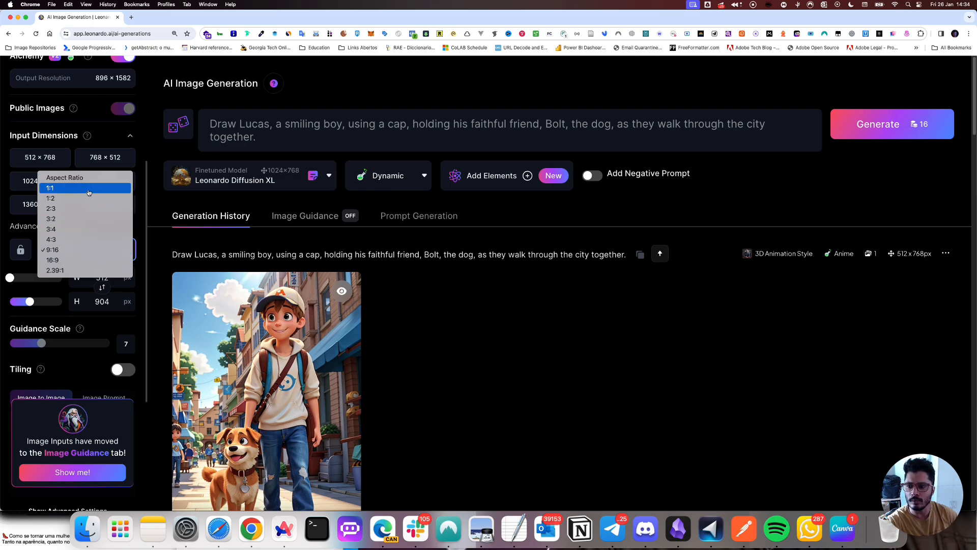
click(143, 212)
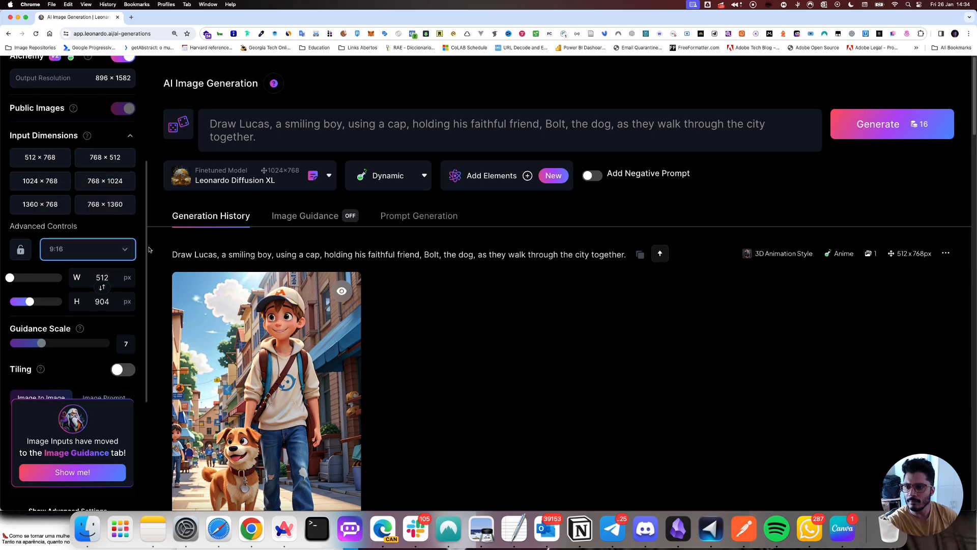
Clear the fixed seed value and turn off the Use fixed seed setting
scroll(152, 275, down, 1)
scroll(151, 275, down, 1)
scroll(71, 310, down, 5)
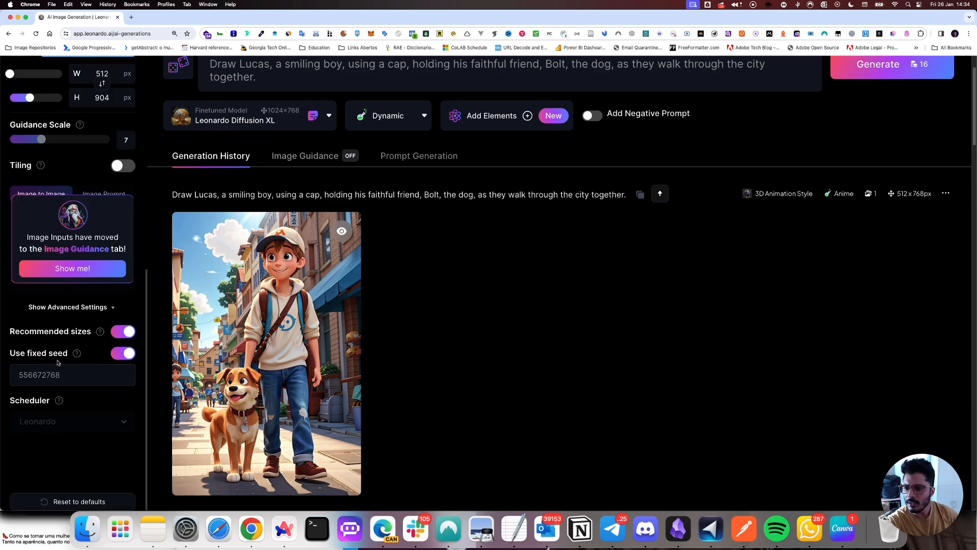
drag(74, 377, 1, 376)
key(BackSpace)
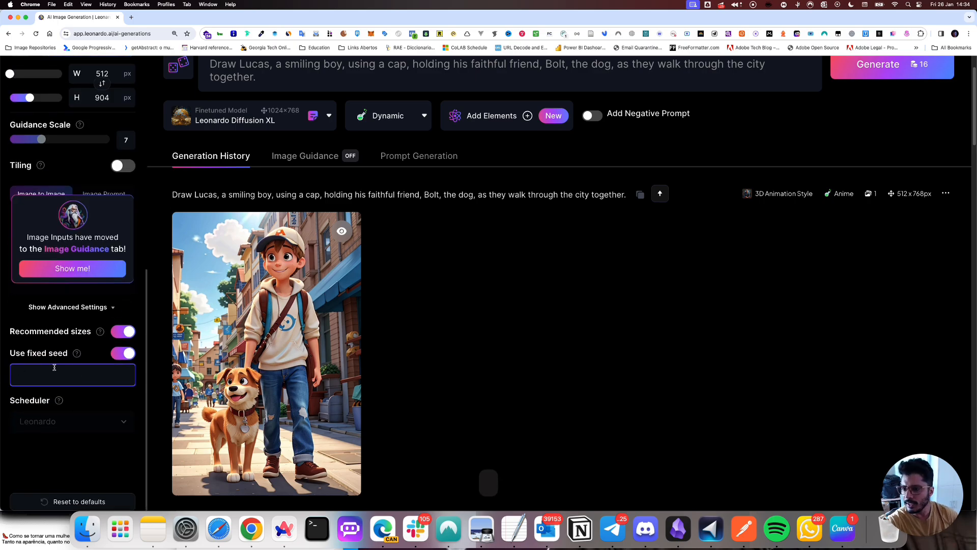
click(117, 354)
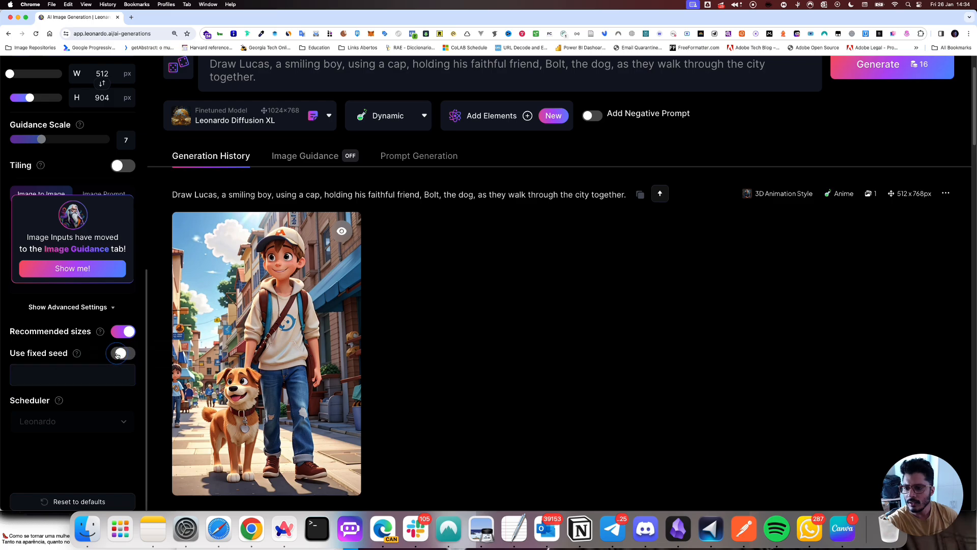
Review the available finetuned models and the earlier generations, and choose AlbedoBase XL as the model
scroll(136, 384, up, 1)
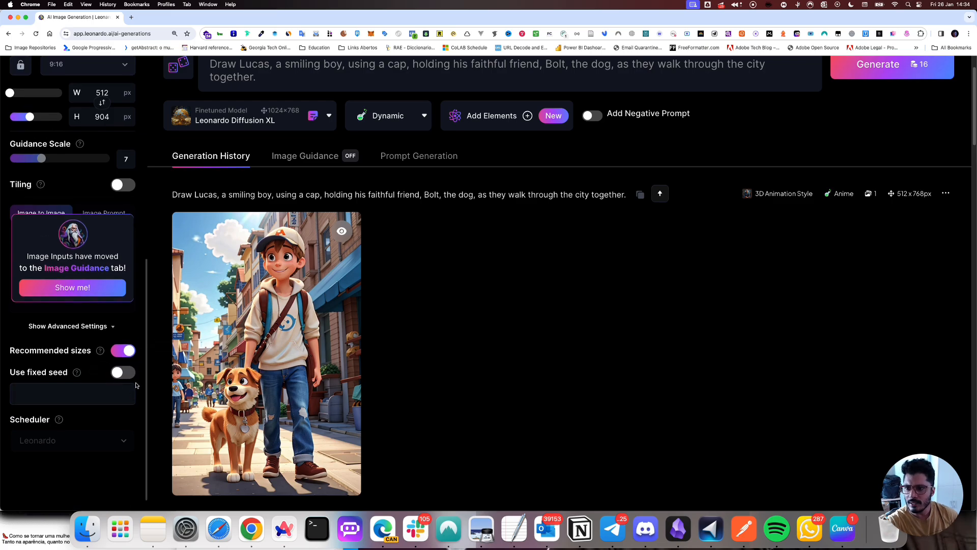
scroll(137, 384, up, 3)
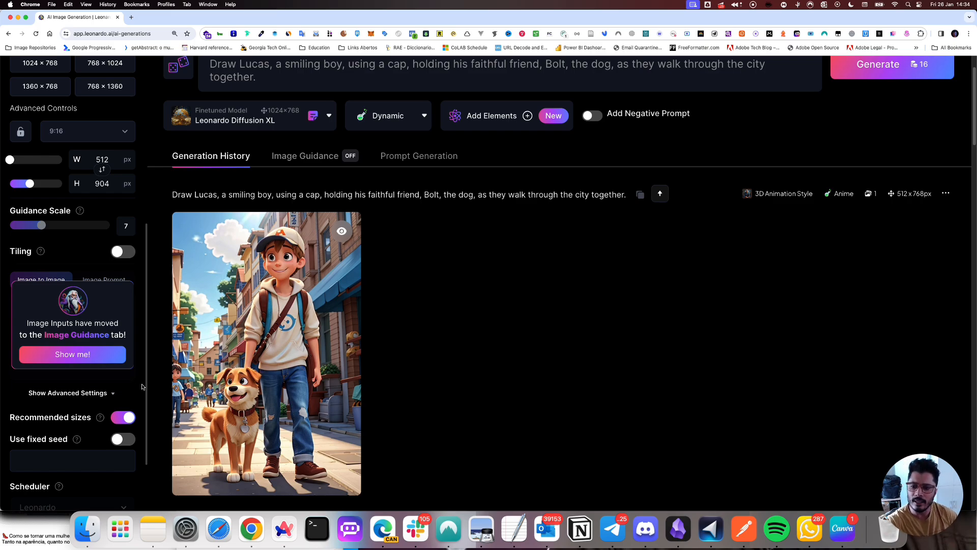
scroll(143, 386, up, 15)
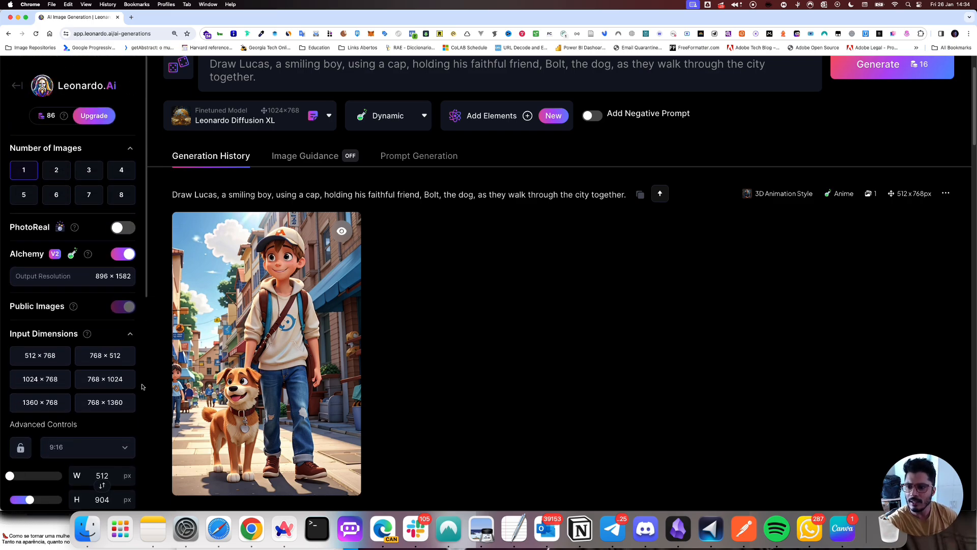
scroll(143, 387, up, 3)
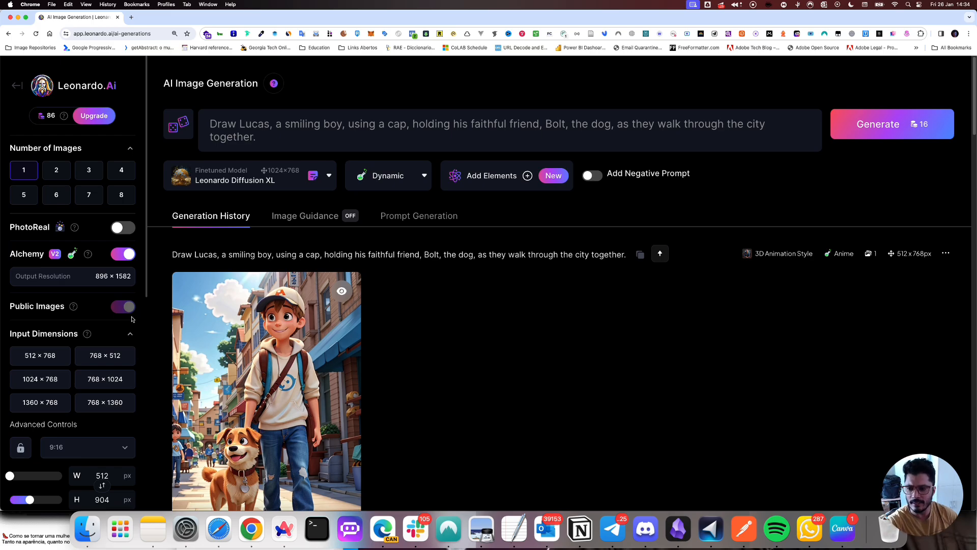
click(244, 181)
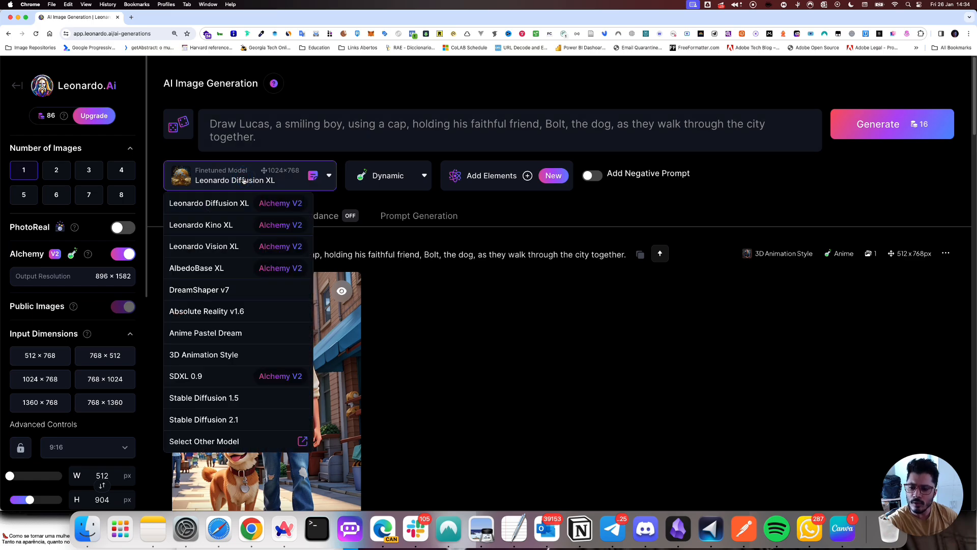
scroll(234, 402, down, 2)
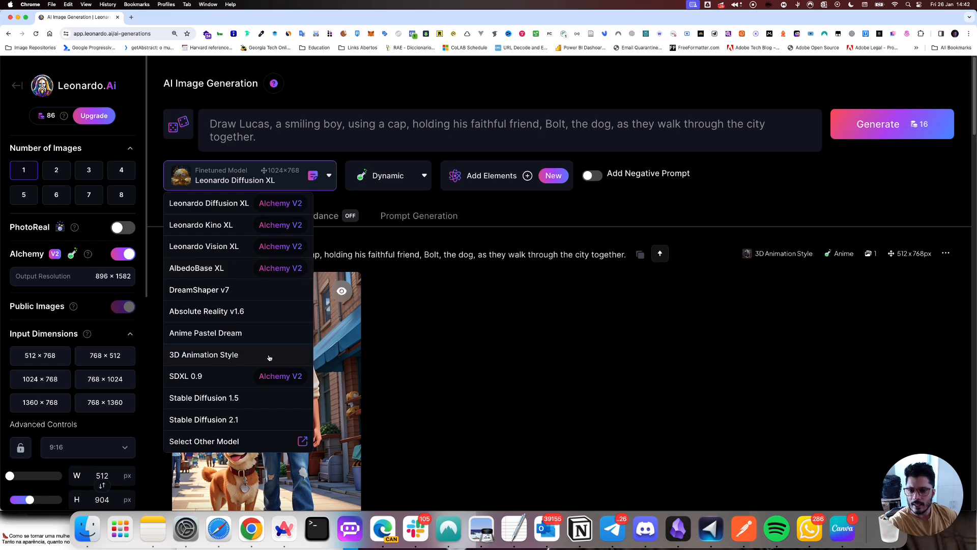
click(531, 334)
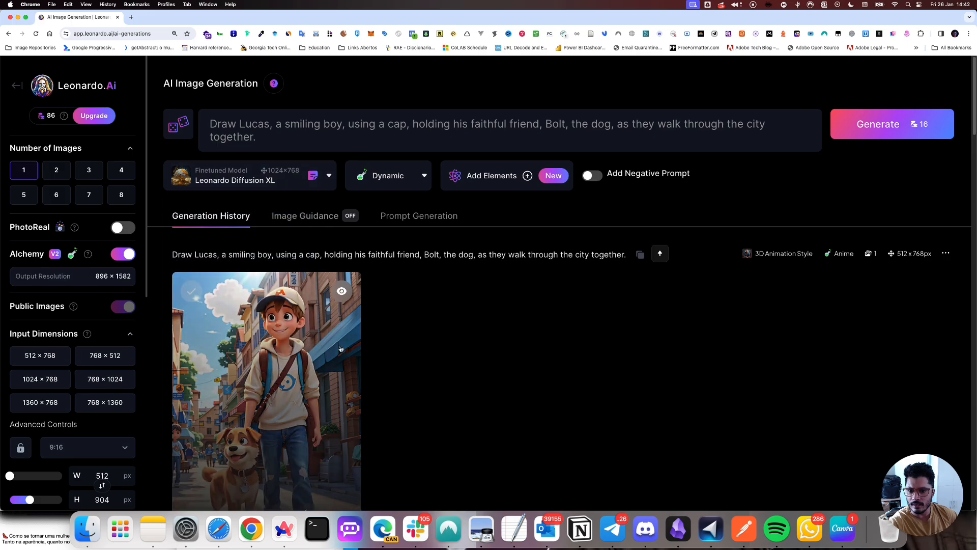
scroll(341, 237, down, 3)
scroll(380, 281, down, 8)
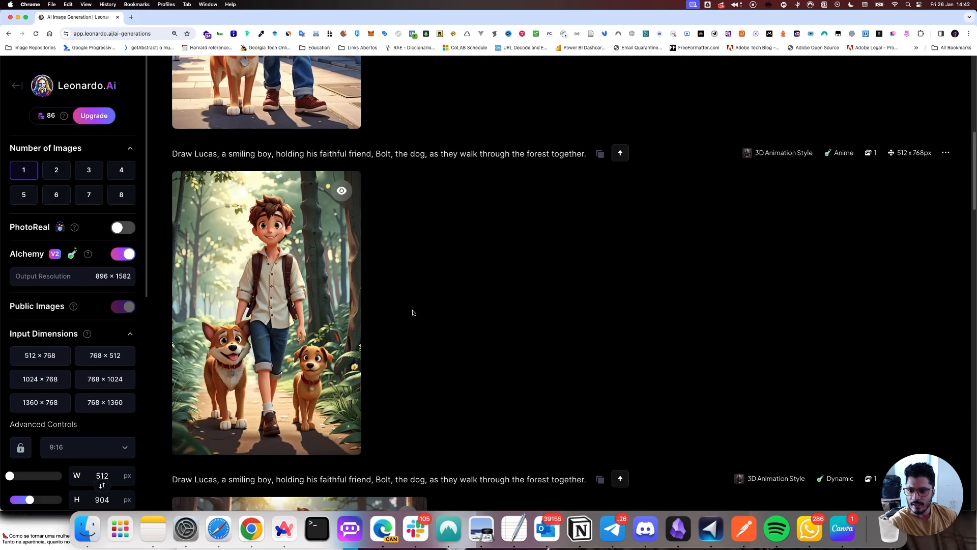
scroll(285, 255, up, 10)
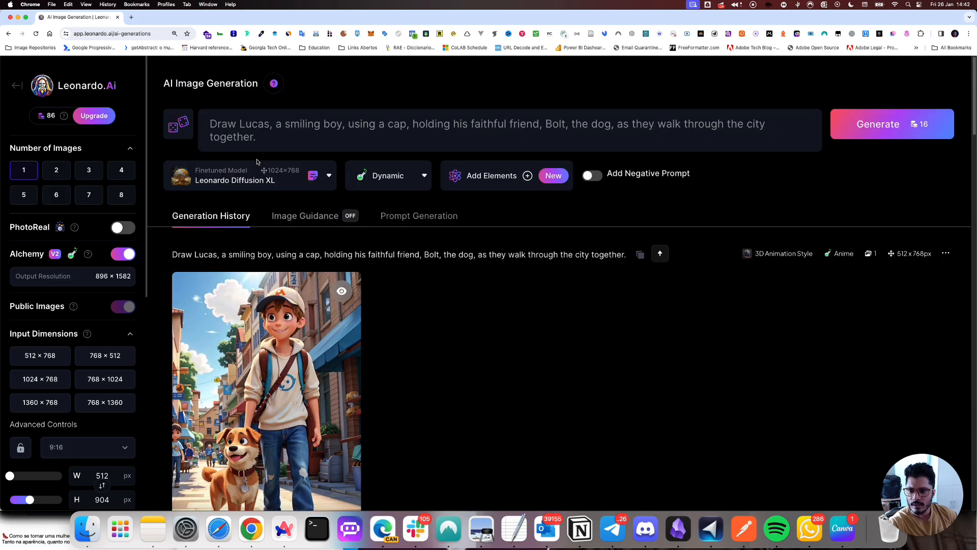
click(258, 176)
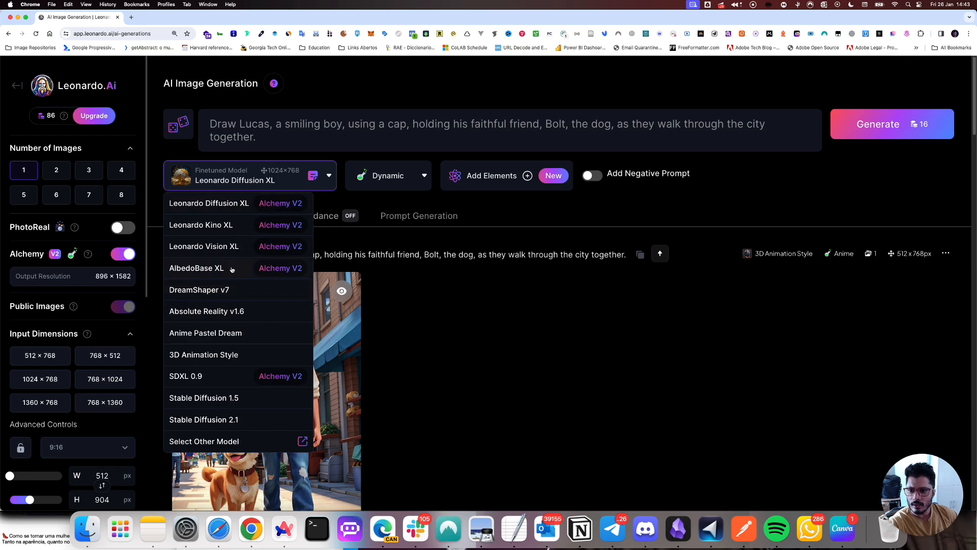
click(265, 269)
Replace the prompt with "A close-up of a futuristic fashion, handsome man, half - cyborg, holy cave of the apocalypse"
key(super+a)
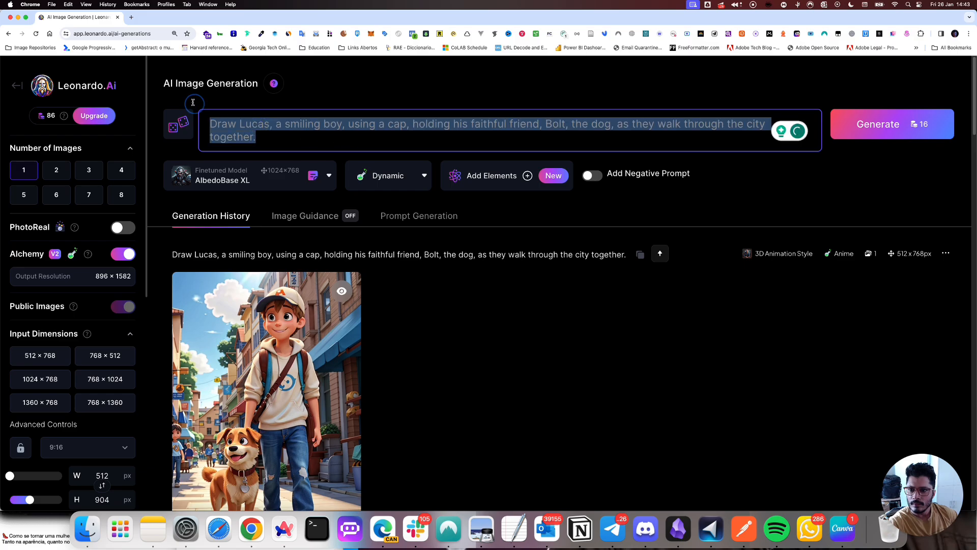
key(BackSpace)
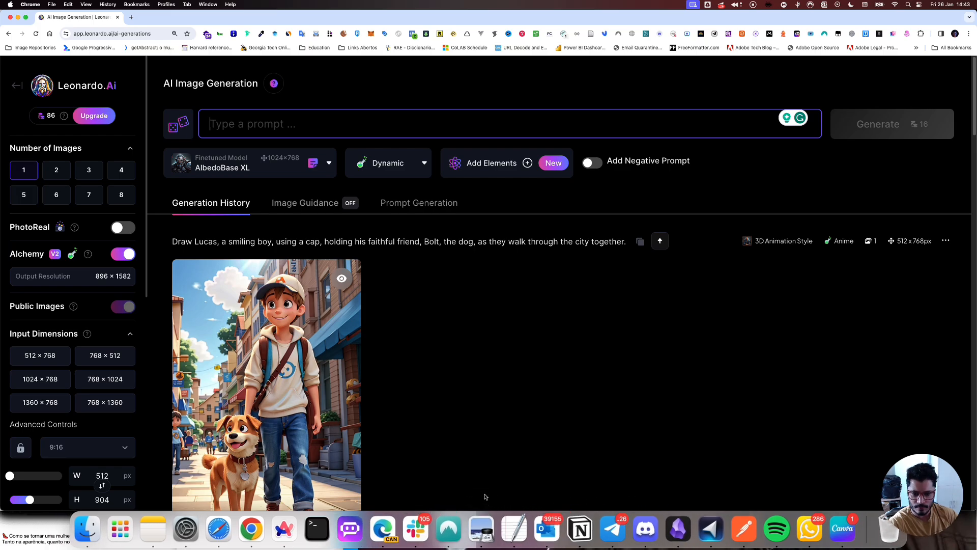
text(A close-up of a futuristic fashion, handsome man, half - cyborg, holy cave of the apocalypse)
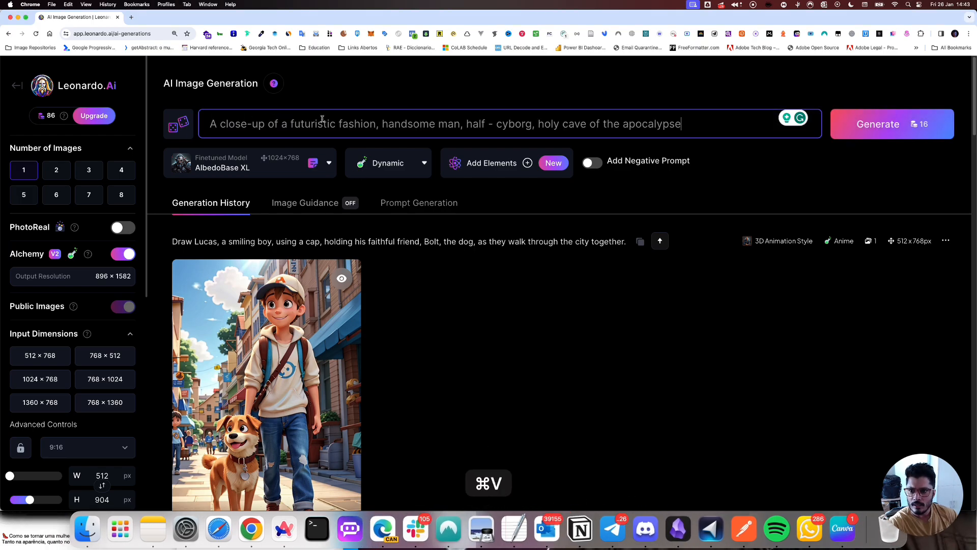
Set the generation style to Cinematic and generate the image
click(388, 164)
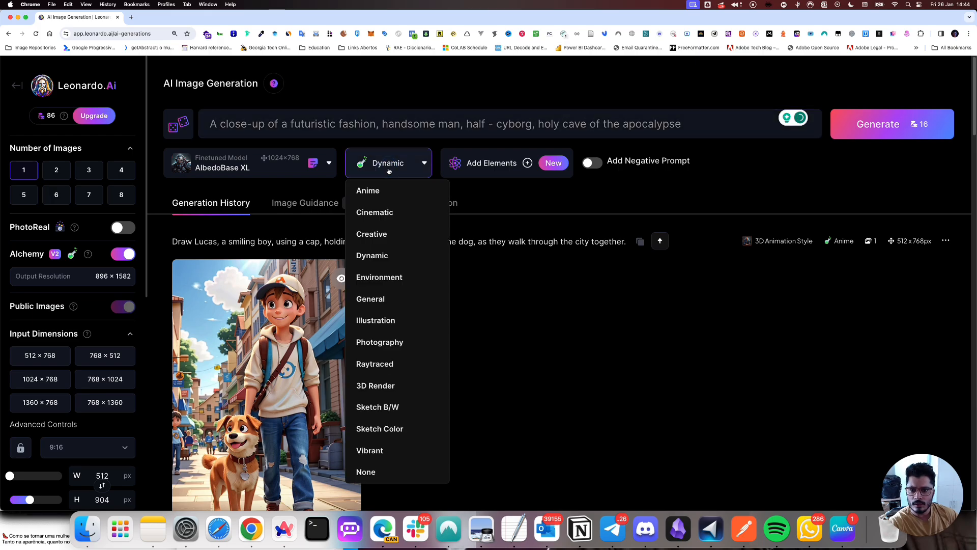
click(396, 212)
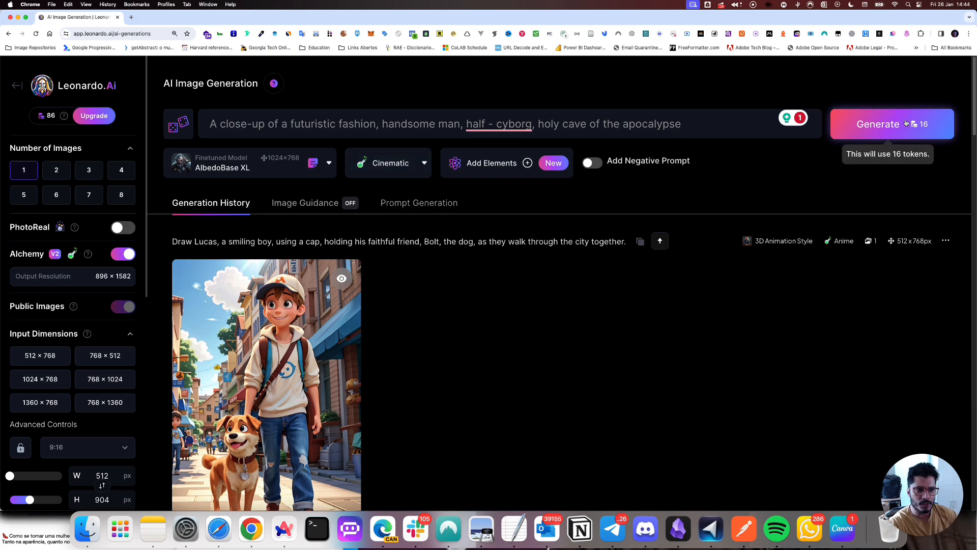
click(883, 125)
scroll(467, 366, down, 3)
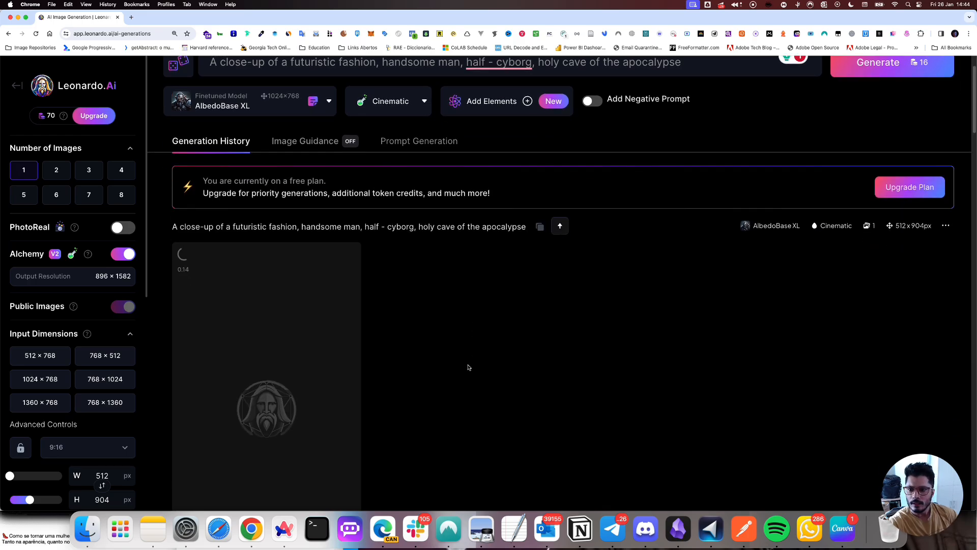
scroll(478, 395, down, 3)
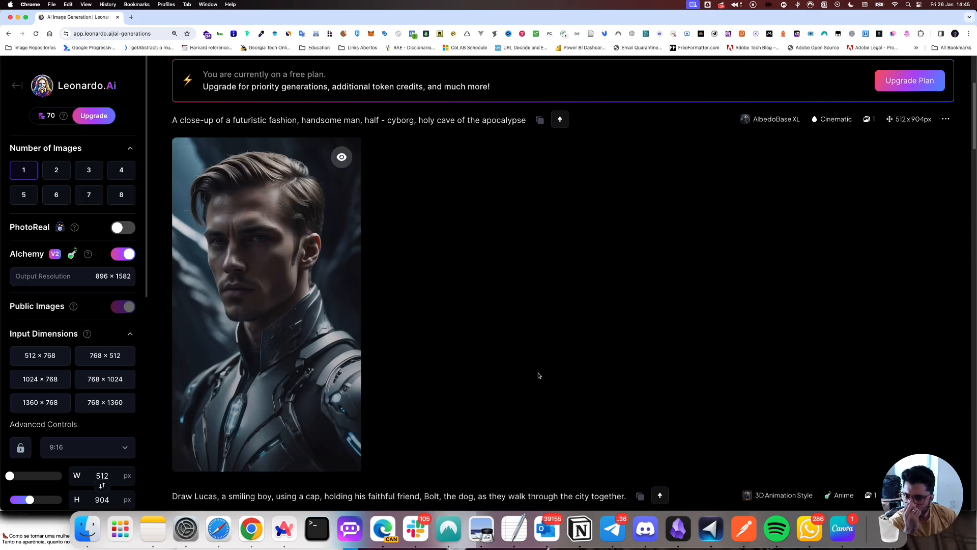
View the generated cyborg portrait enlarged, look over its image options, and close the preview
click(287, 289)
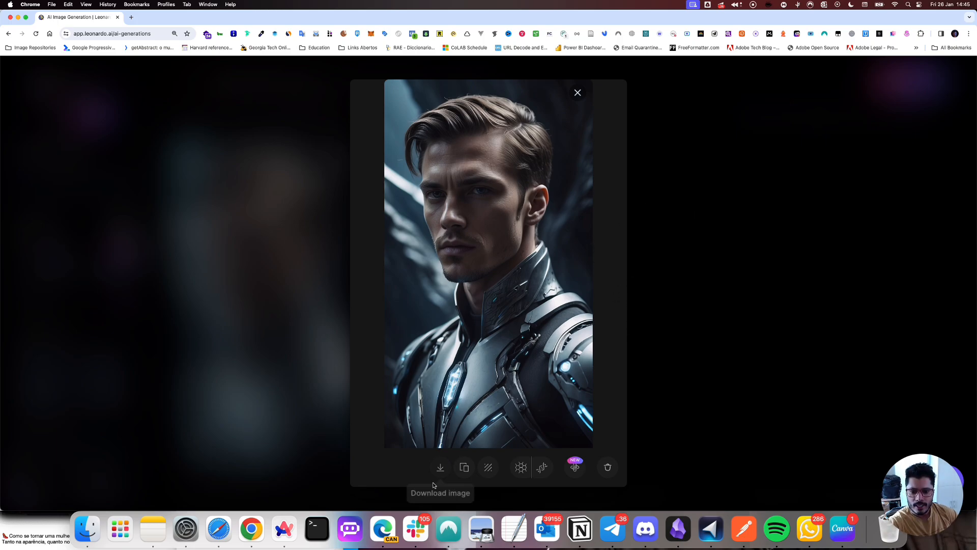
click(284, 261)
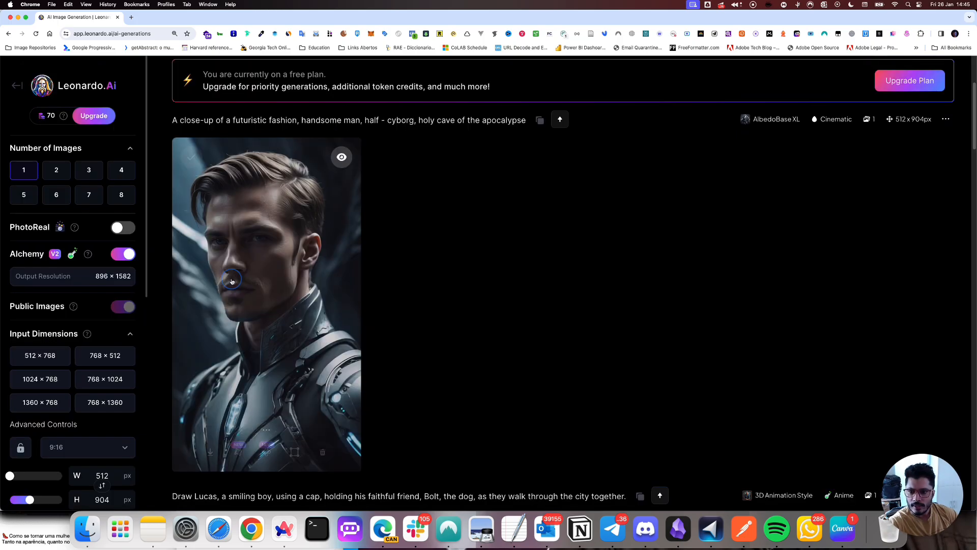
click(284, 255)
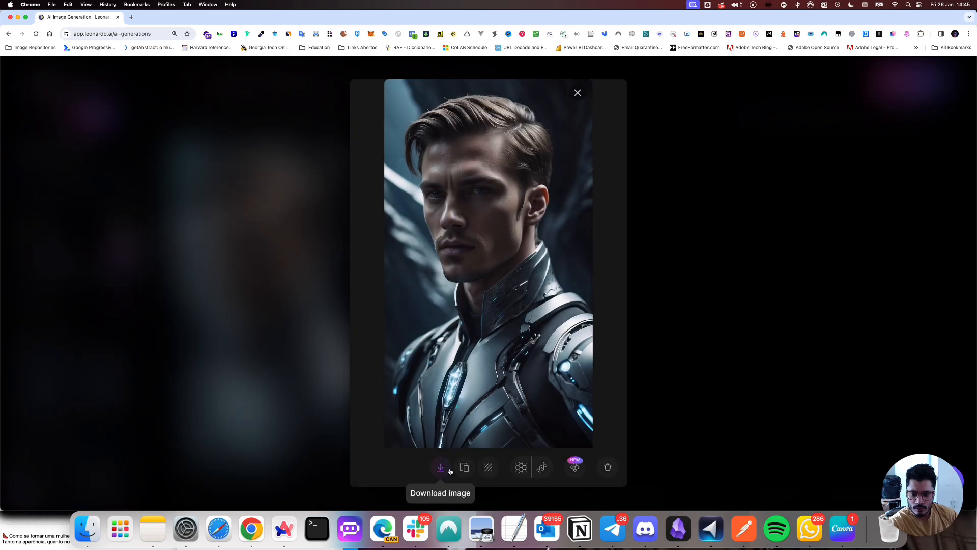
key(super+Tab)
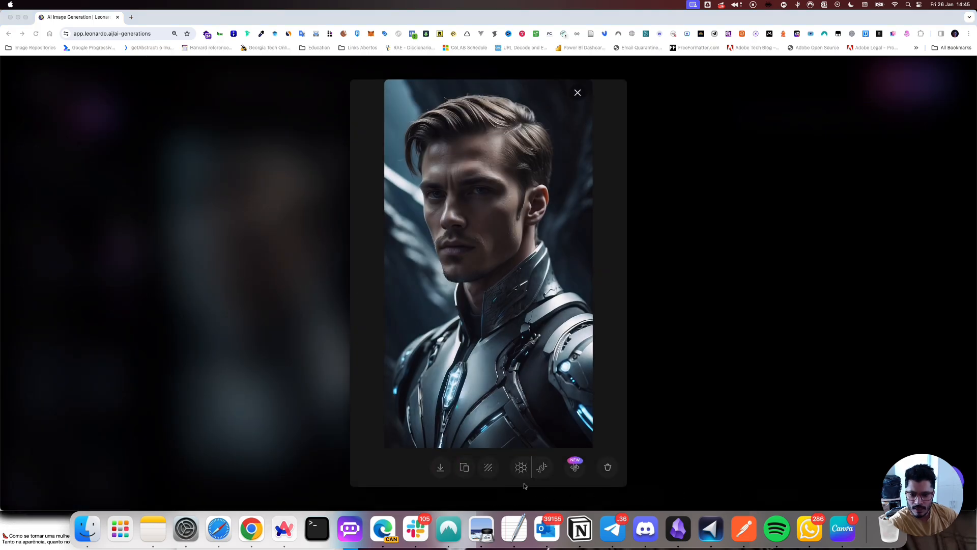
click(466, 473)
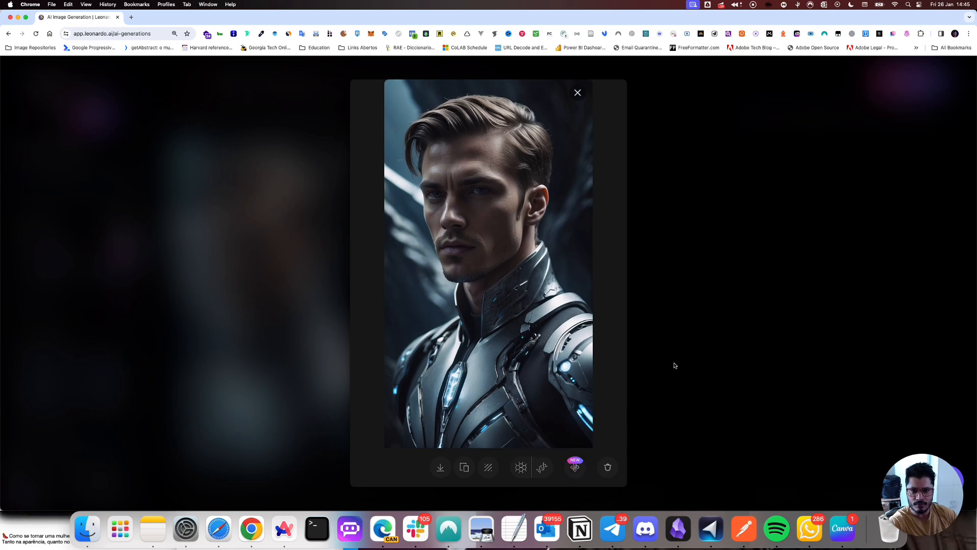
click(657, 348)
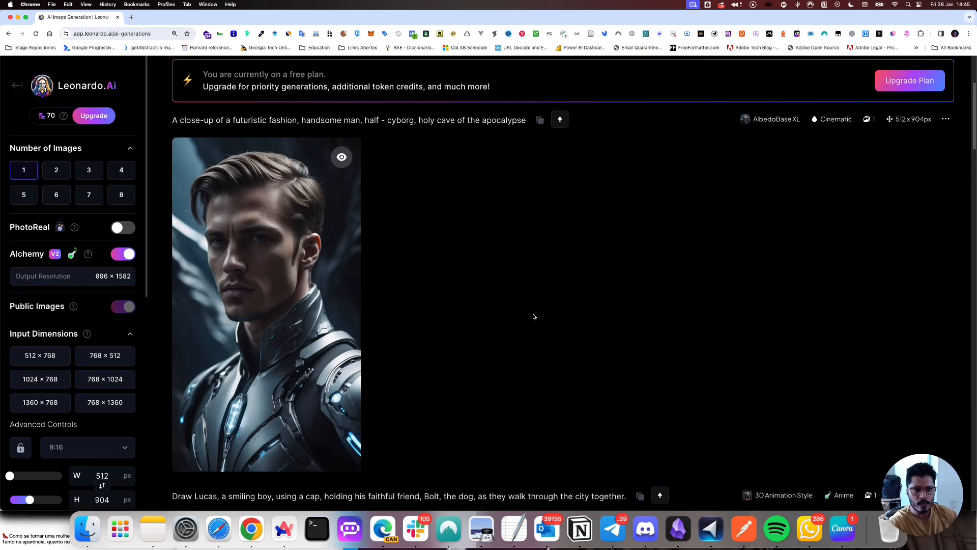
Open the generated cyborg portrait for editing in the canvas
scroll(326, 315, down, 1)
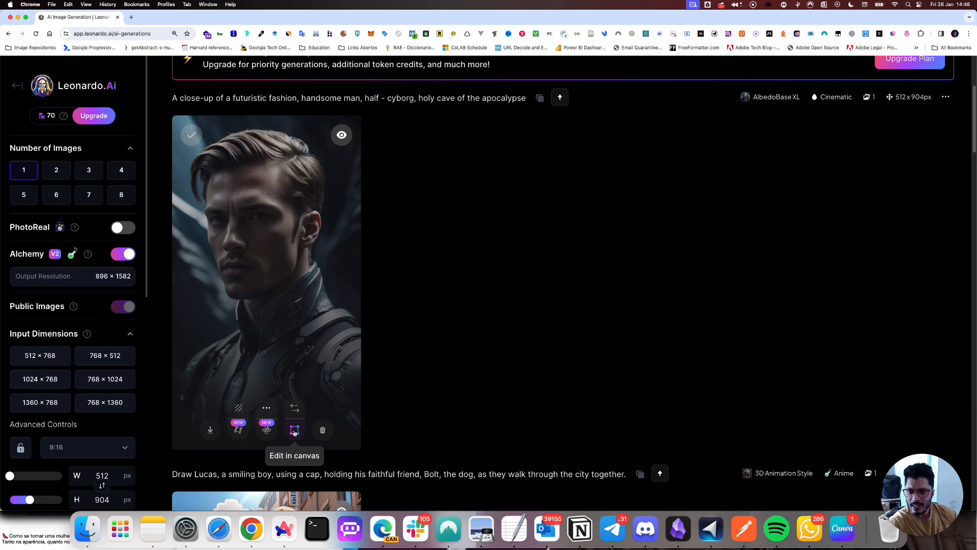
click(294, 430)
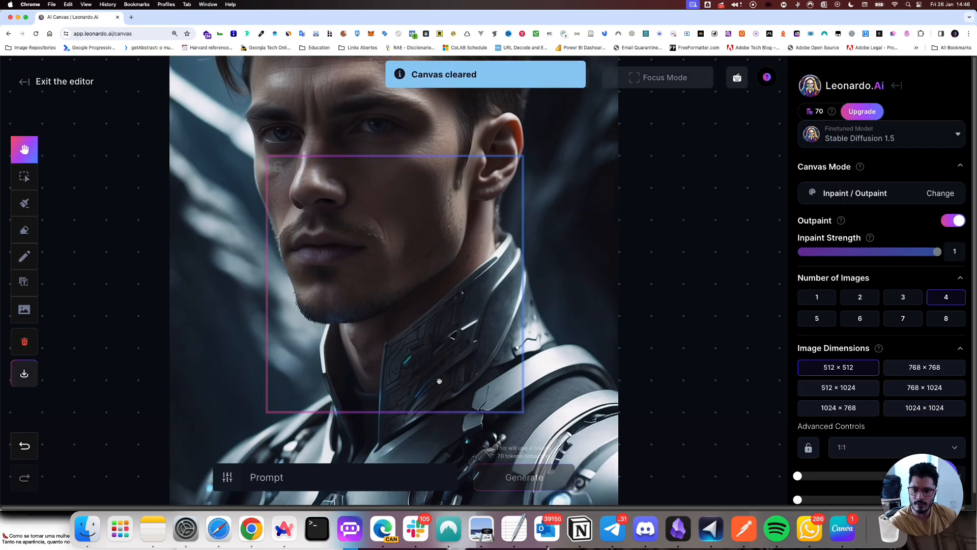
scroll(585, 324, up, 1)
scroll(586, 325, up, 3)
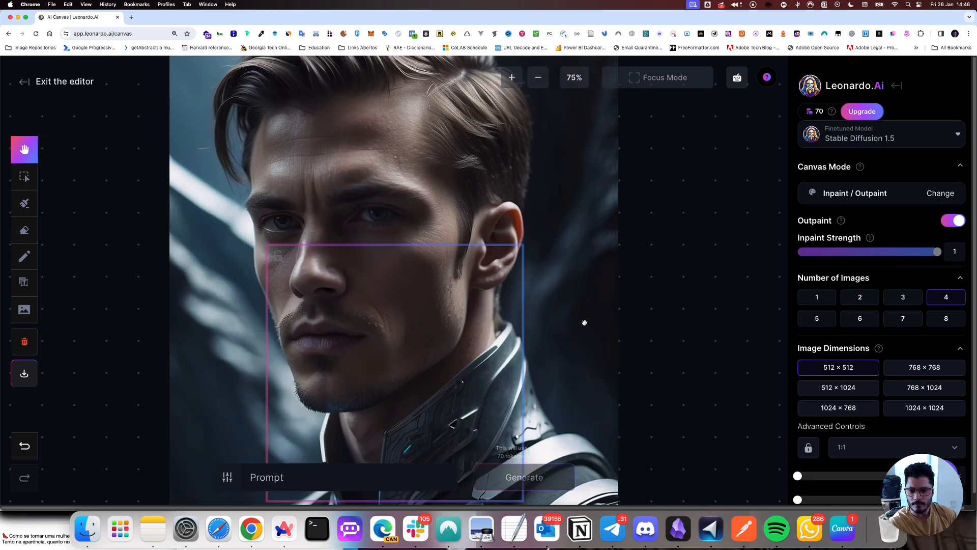
scroll(372, 224, left, 3)
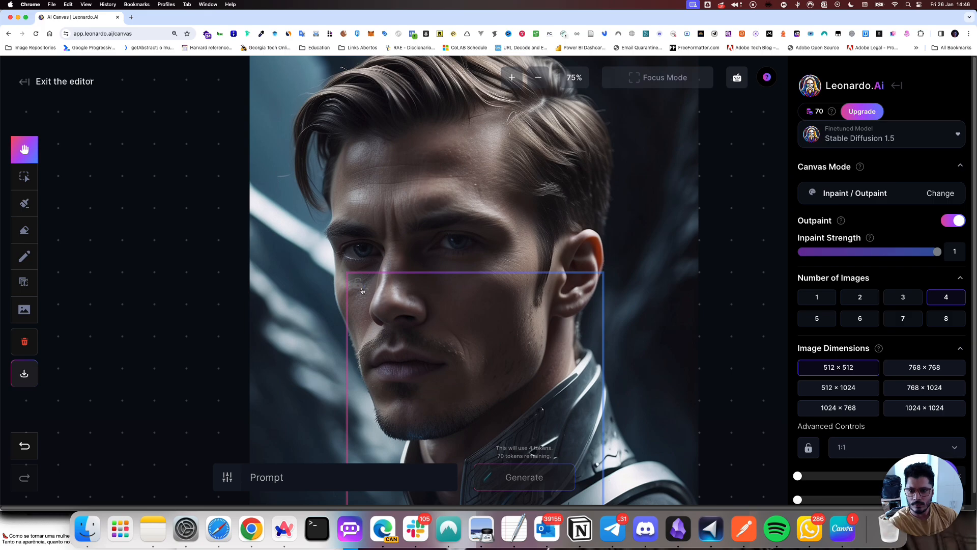
scroll(424, 273, up, 4)
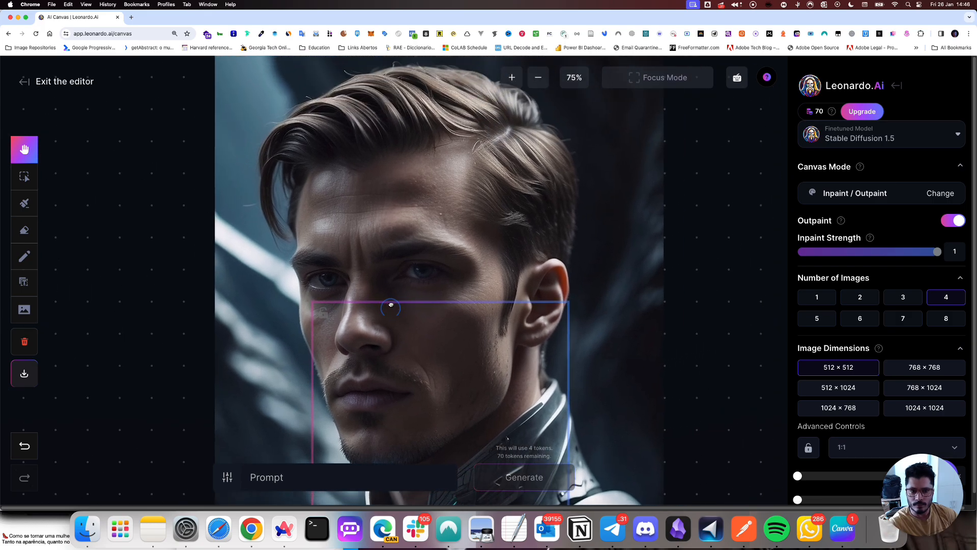
click(547, 81)
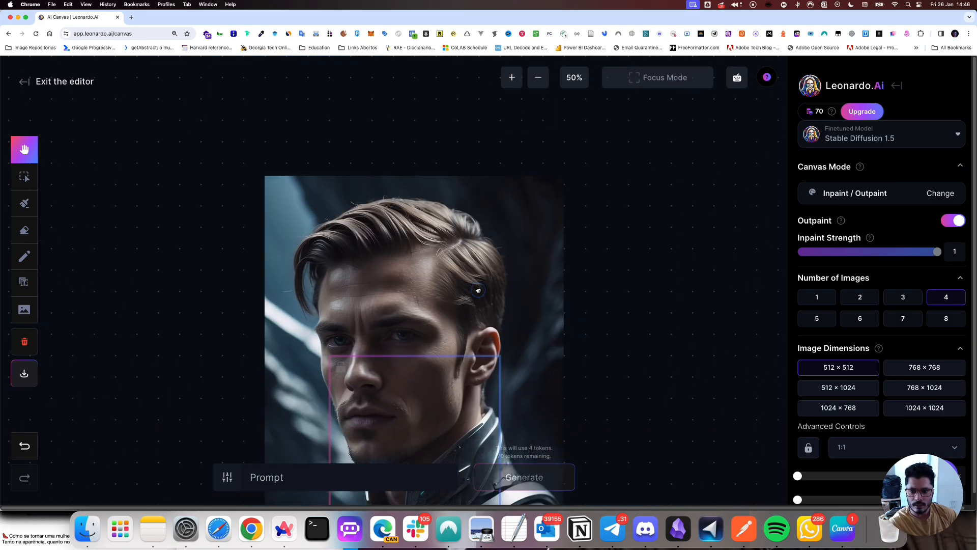
scroll(617, 281, down, 4)
mouse_move(617, 282)
mouse_down()
mouse_move(524, 239)
mouse_move(620, 286)
mouse_up()
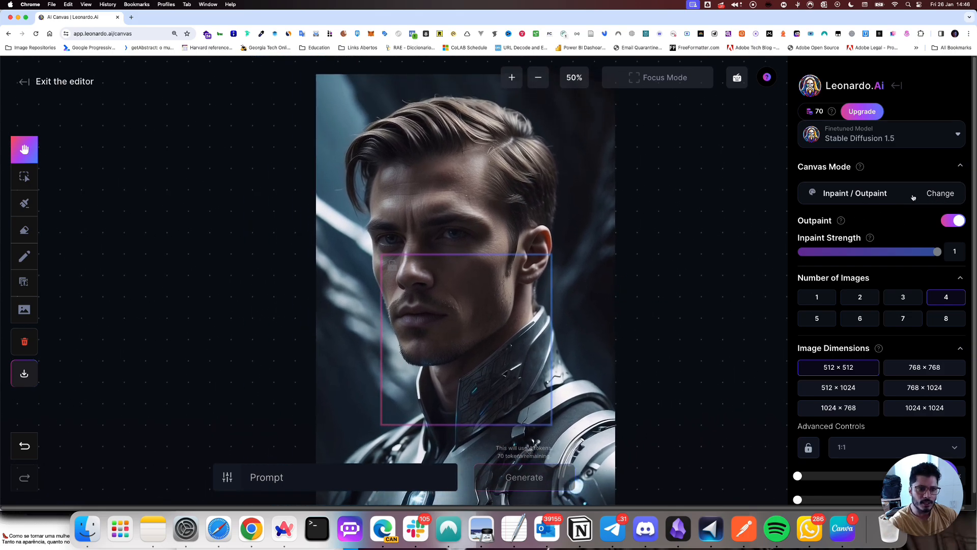
Set the canvas model to AlbedoBase XL and review the canvas modes, keeping Inpaint / Outpaint
click(945, 137)
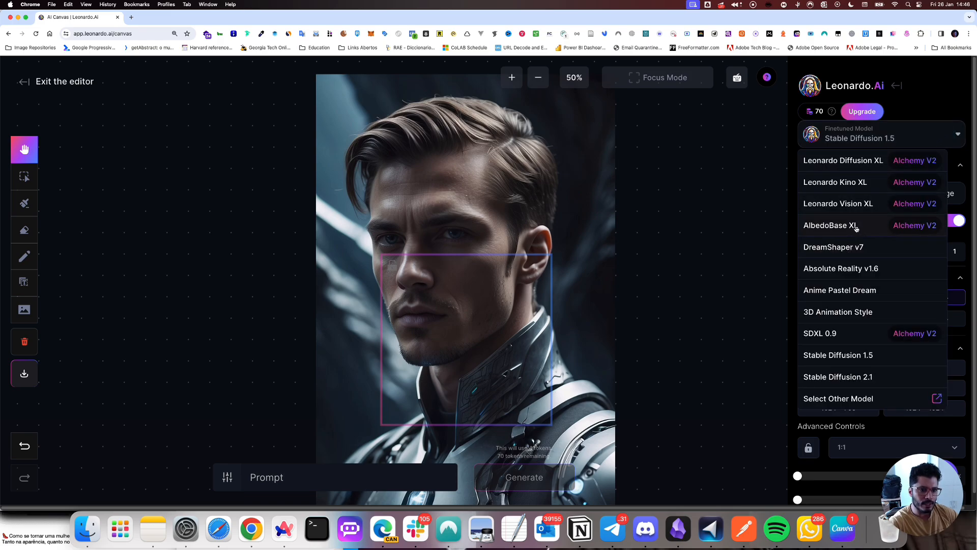
click(856, 229)
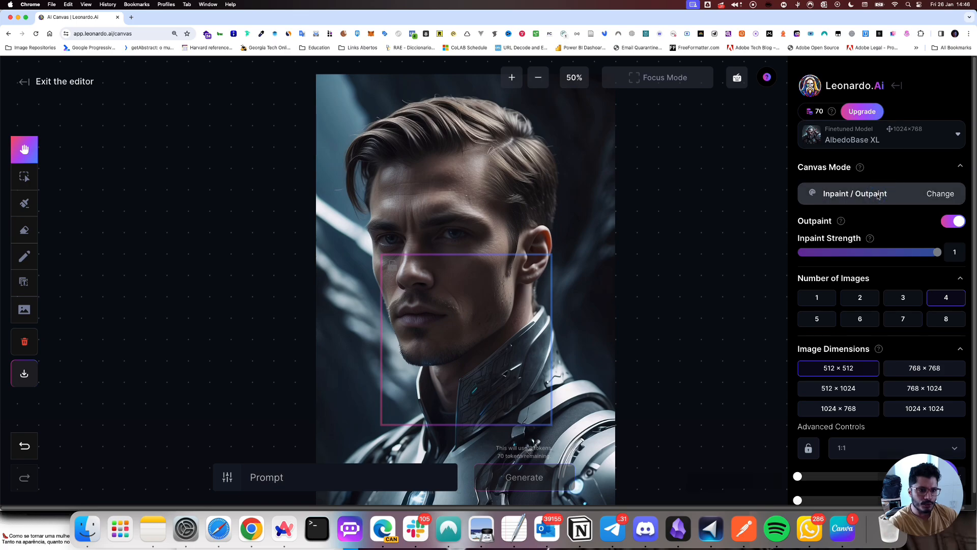
click(877, 197)
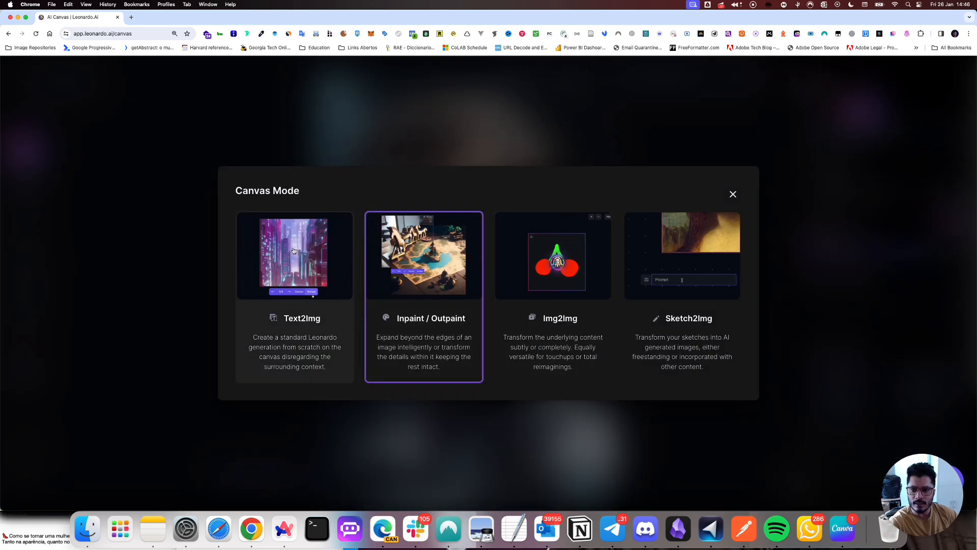
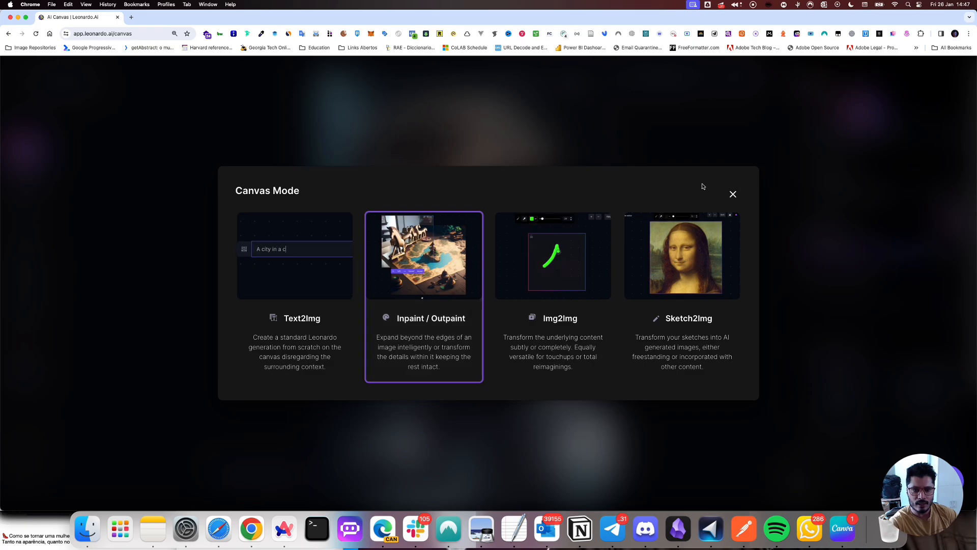
click(453, 305)
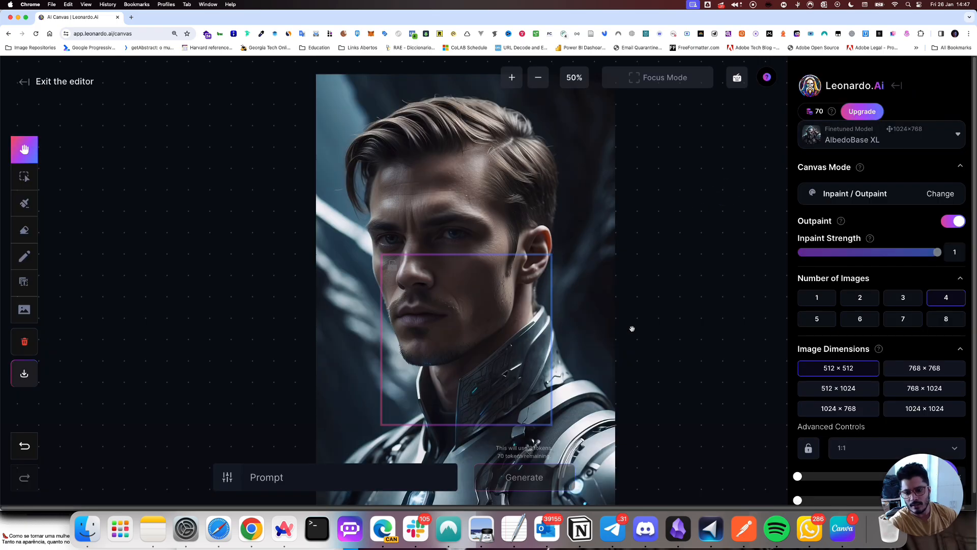
Set the number of images for the canvas generation to 1 and review the remaining canvas settings
drag(574, 282, 575, 286)
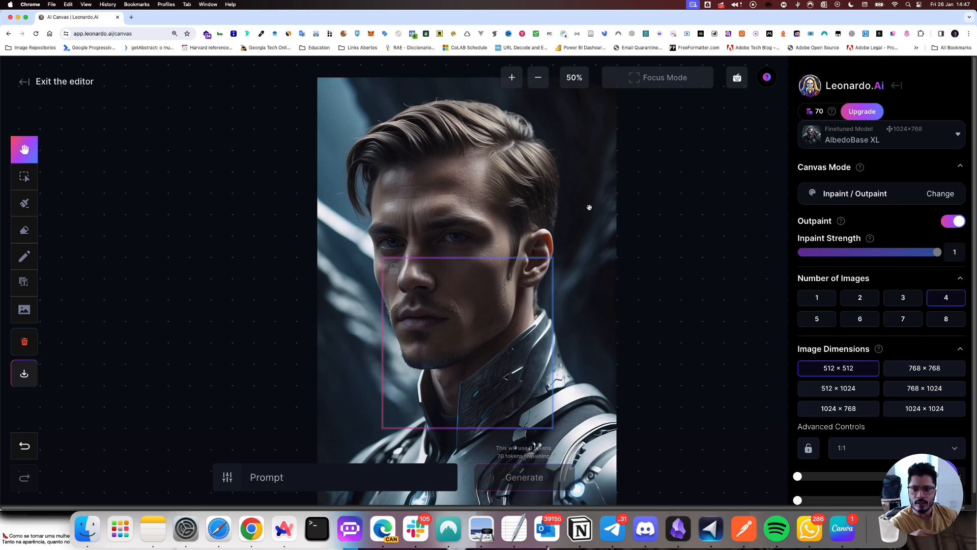
drag(589, 207, 584, 244)
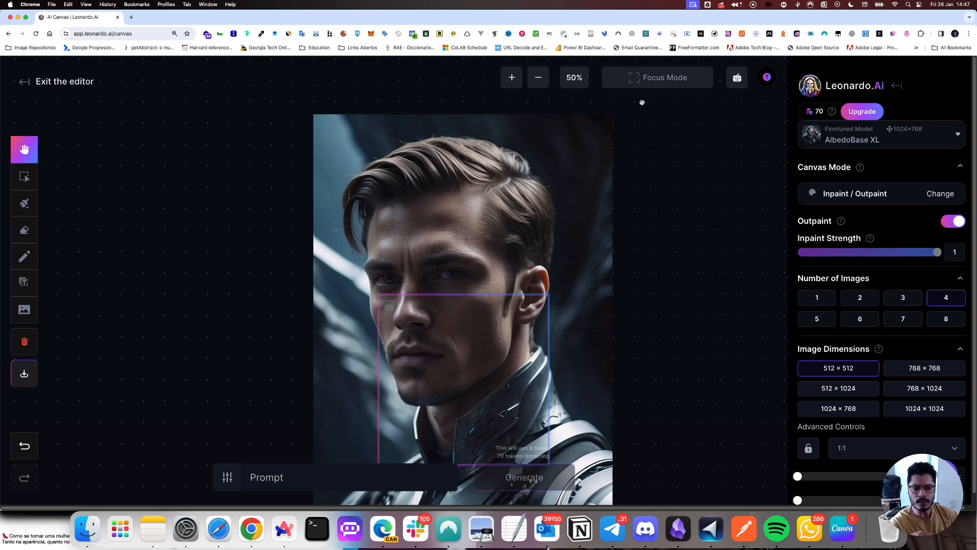
scroll(695, 306, down, 2)
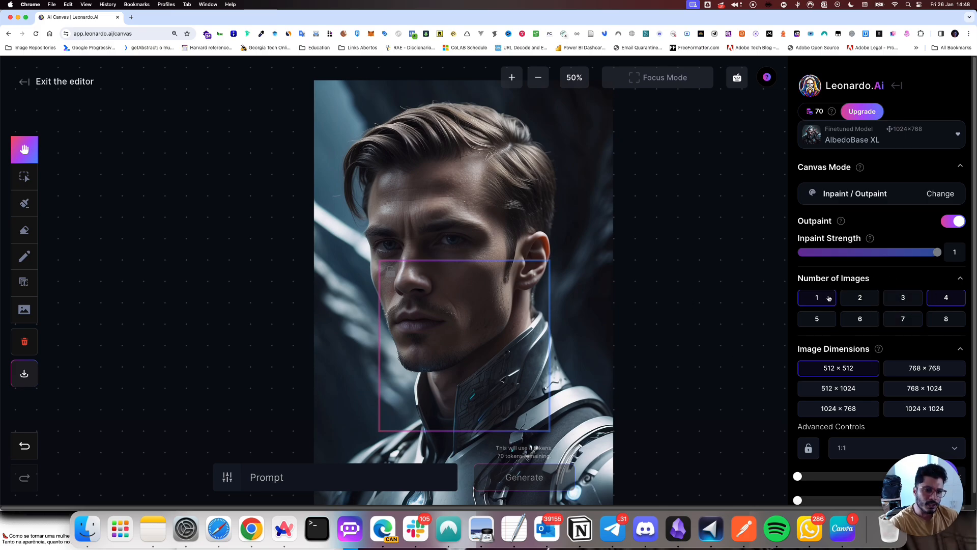
click(829, 298)
scroll(794, 339, down, 5)
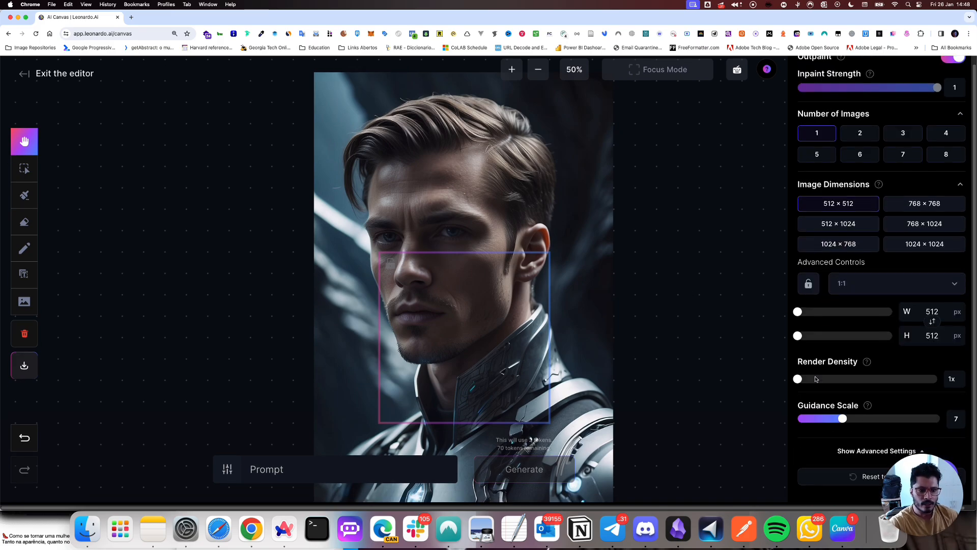
drag(583, 254, 587, 290)
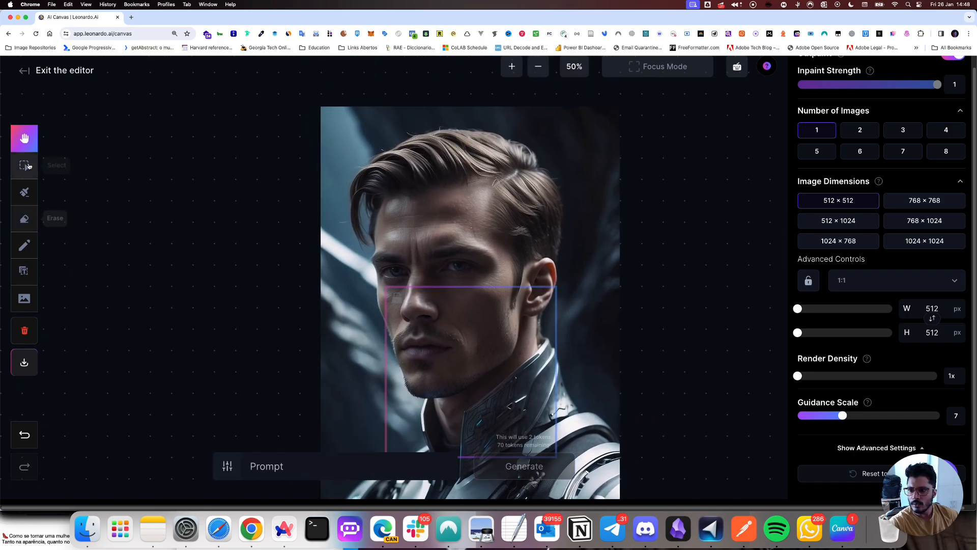
Reposition the portrait with the Select tool so that the generation frame covers the man's face
click(28, 165)
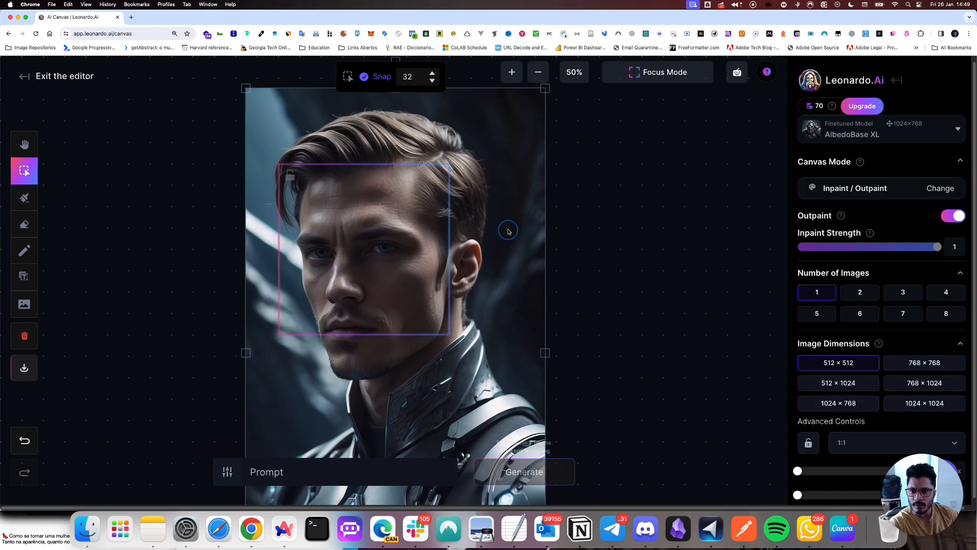
drag(508, 232, 495, 201)
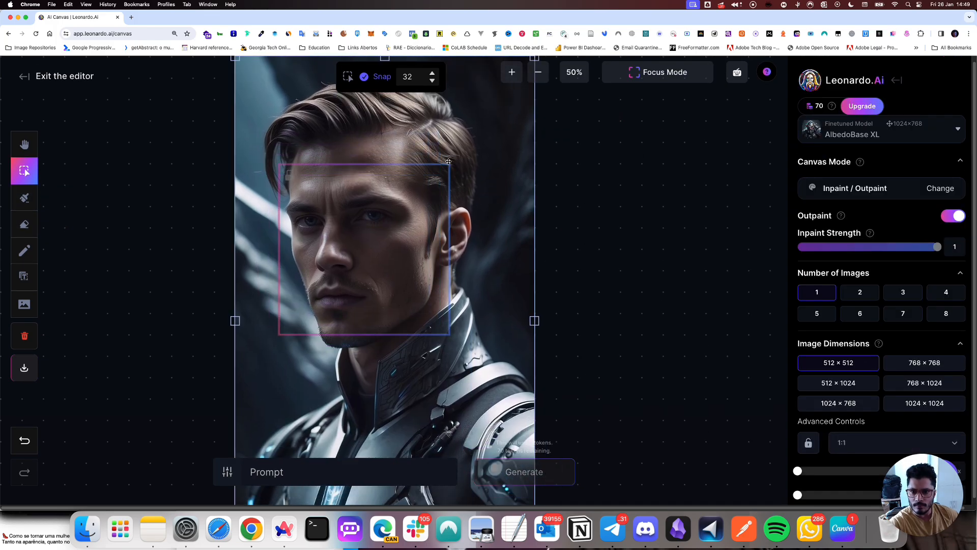
drag(448, 161, 484, 182)
drag(496, 166, 486, 156)
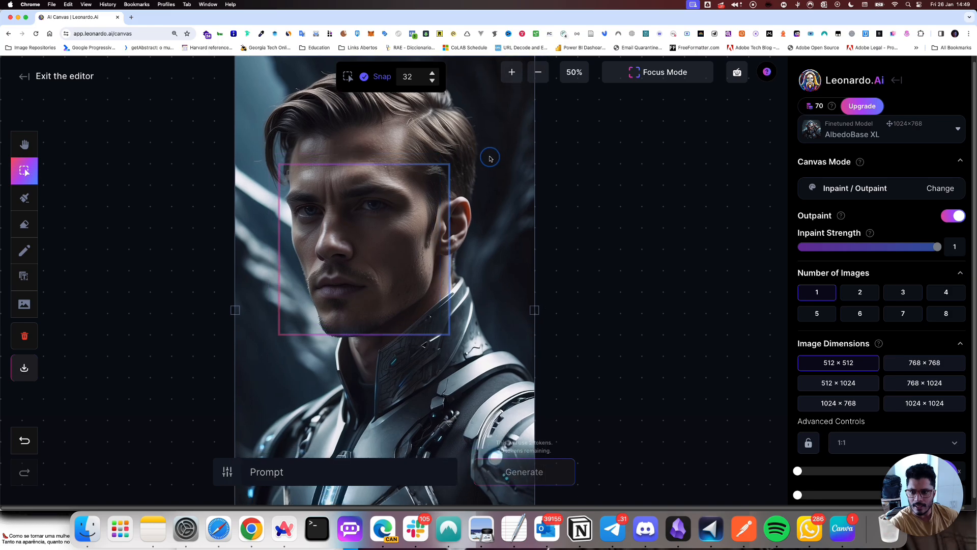
Switch the canvas to Focus Mode and outline a mask across both of the man's eyes
click(654, 77)
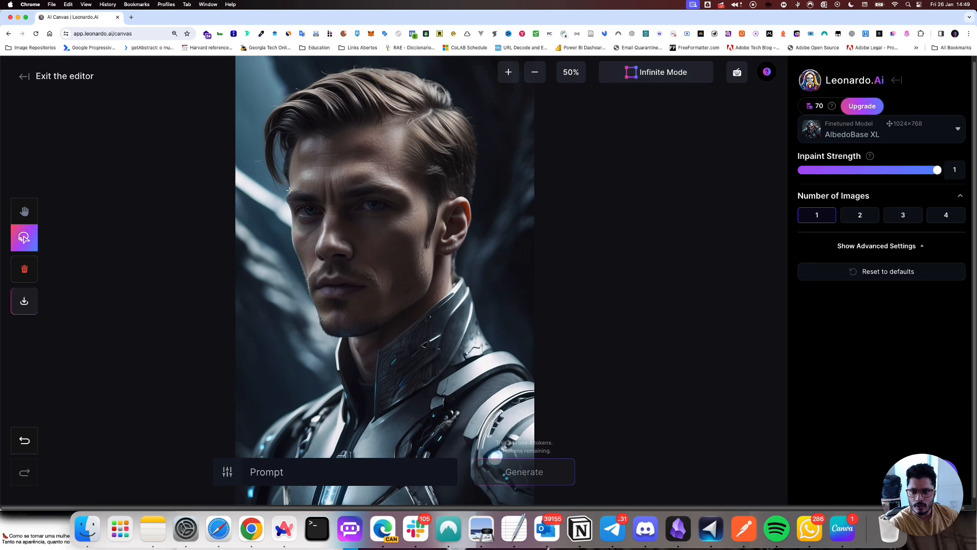
mouse_move(284, 190)
mouse_down()
mouse_move(344, 213)
mouse_move(381, 185)
mouse_move(406, 196)
mouse_move(339, 214)
mouse_move(287, 215)
mouse_move(285, 193)
mouse_up()
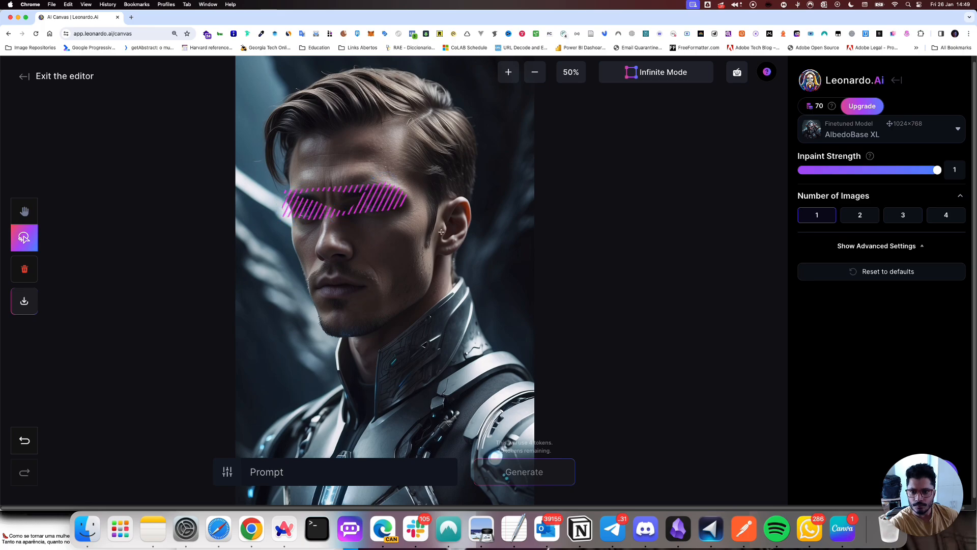
Undo the eye mask and redraw a slightly larger one covering both of the man's eyes
key(cmd+z)
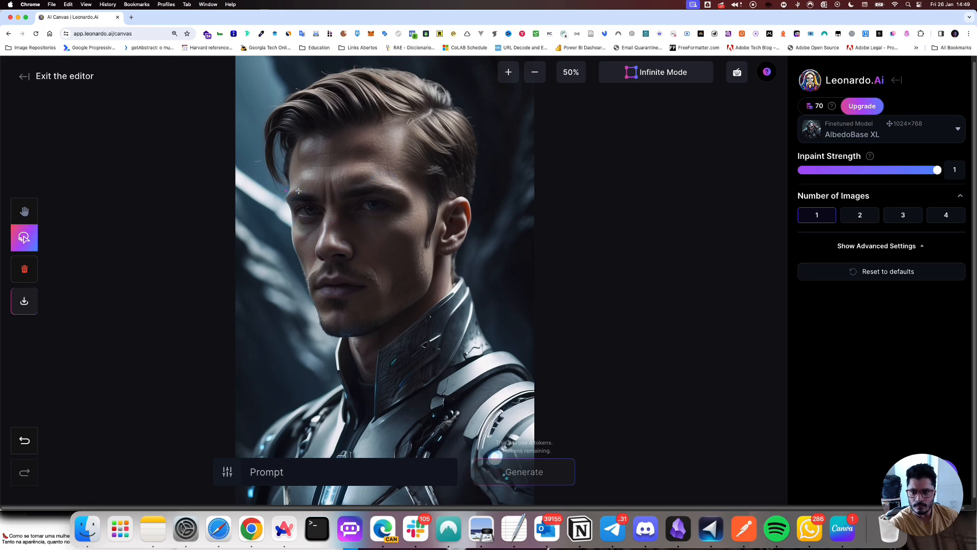
drag(304, 189, 373, 180)
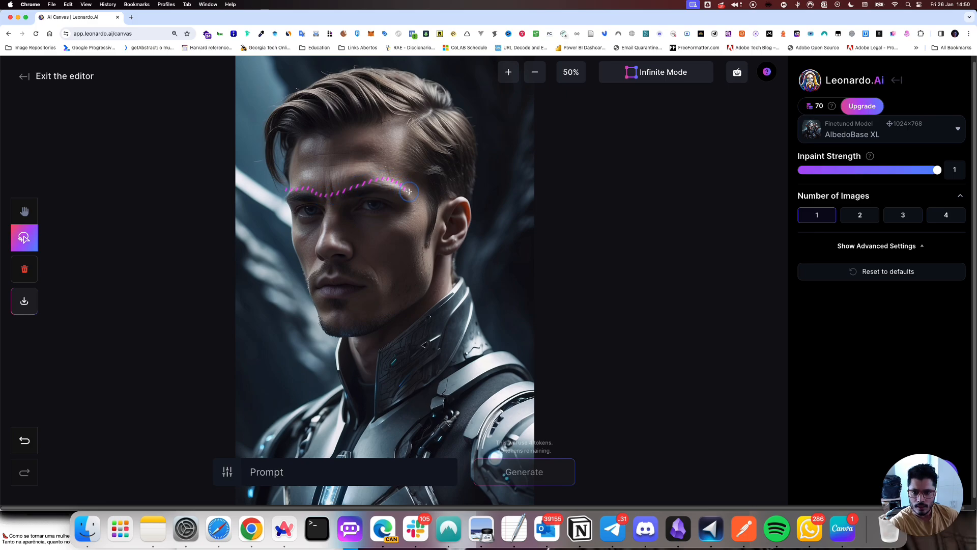
mouse_move(412, 213)
mouse_down()
mouse_move(330, 212)
mouse_move(301, 224)
mouse_move(288, 190)
mouse_up()
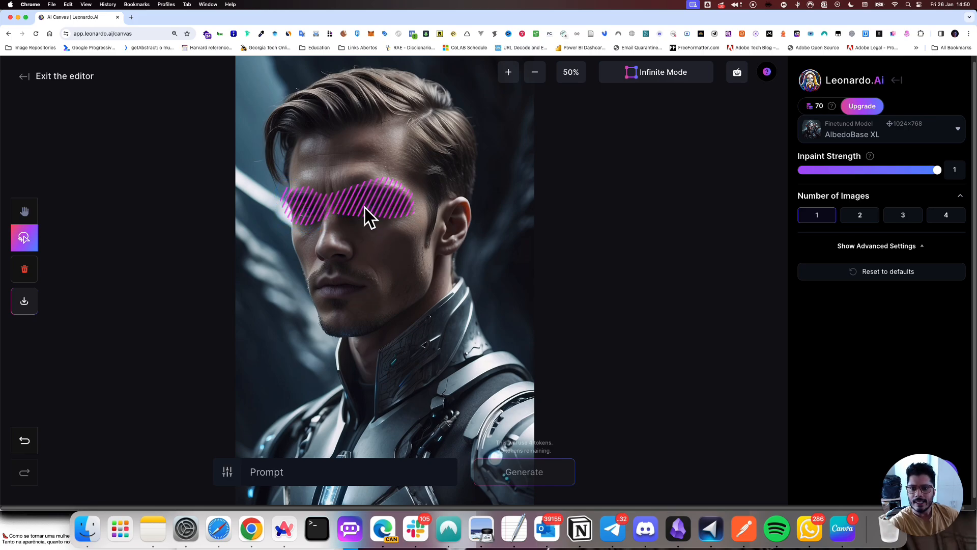
Enter "futuristic cyborg glasses" as the canvas prompt for the masked eye area
click(341, 476)
text(futurist)
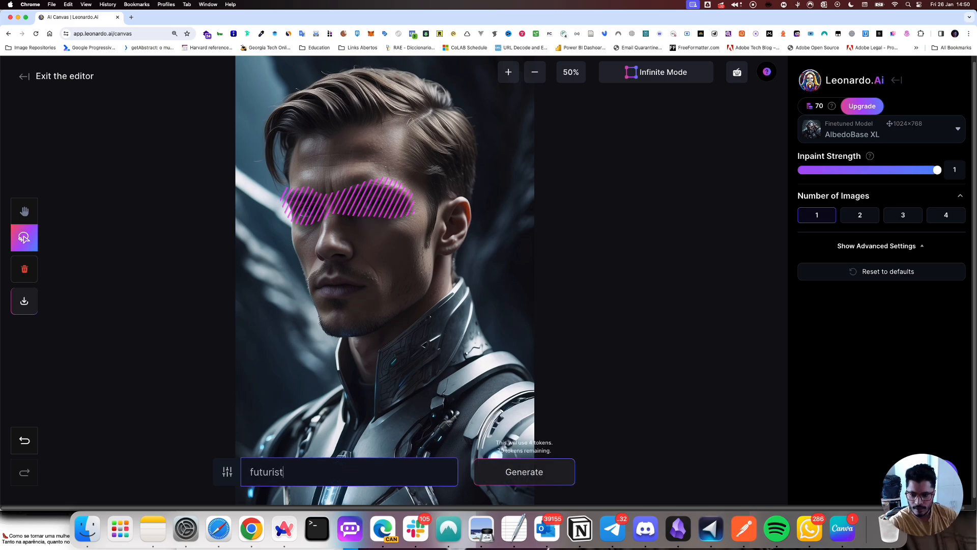
text(ic cybo)
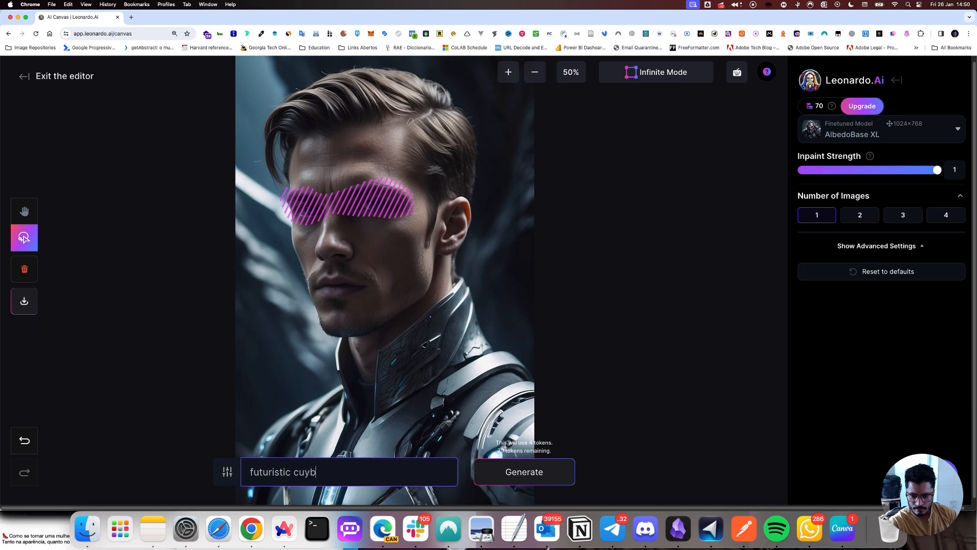
key(BackSpace)
key(BackSpace)
key(BackSpace)
text(yborg glasses)
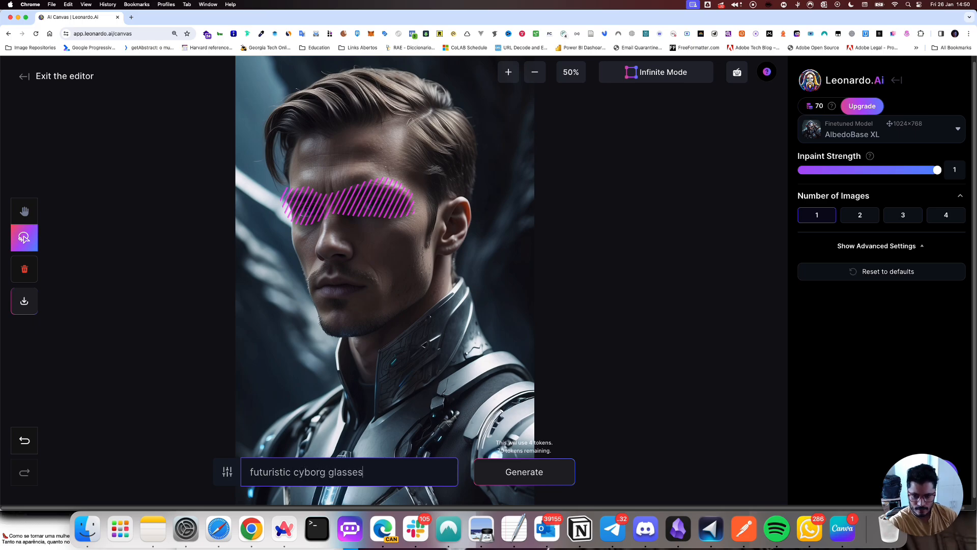
Generate the inpainted glasses over the man's eyes and accept the result onto the canvas
click(544, 480)
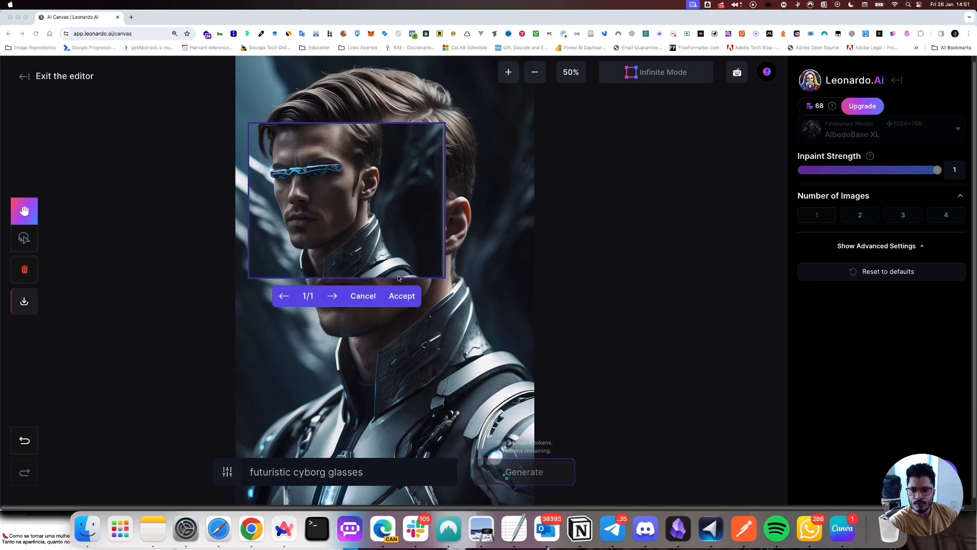
scroll(444, 277, up, 3)
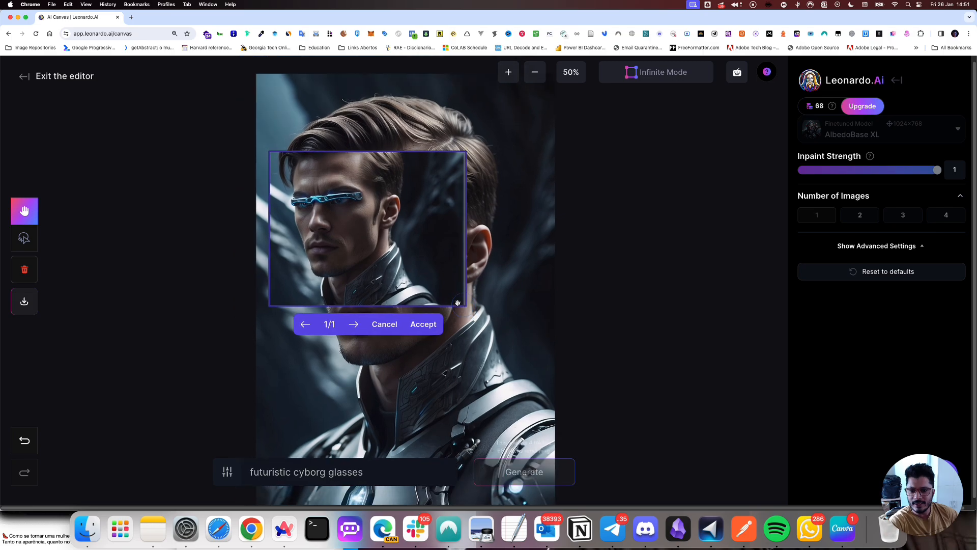
click(423, 327)
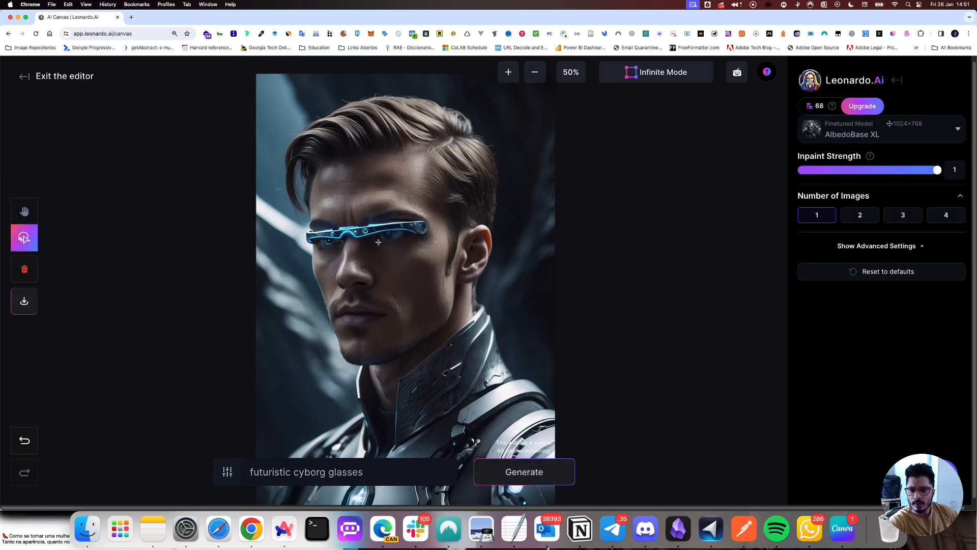
drag(420, 370, 411, 345)
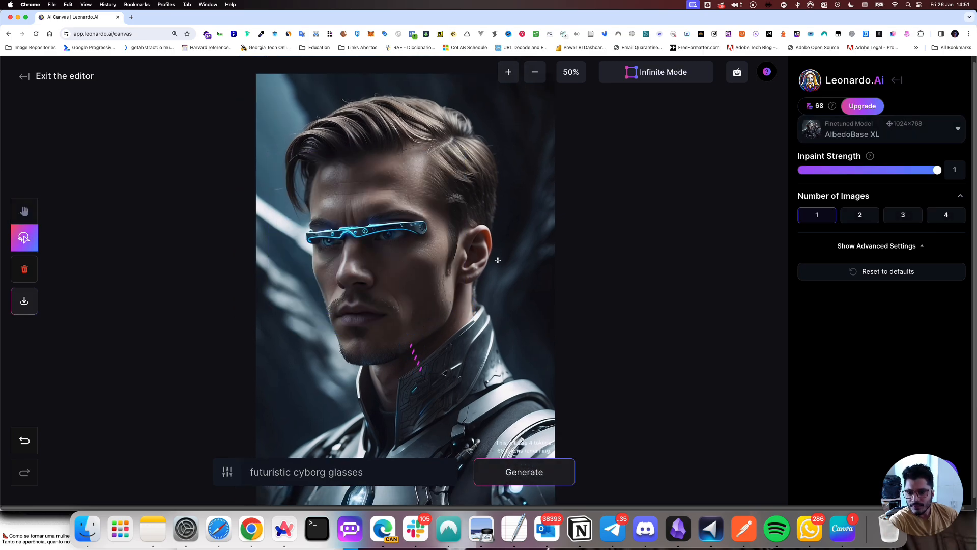
click(488, 349)
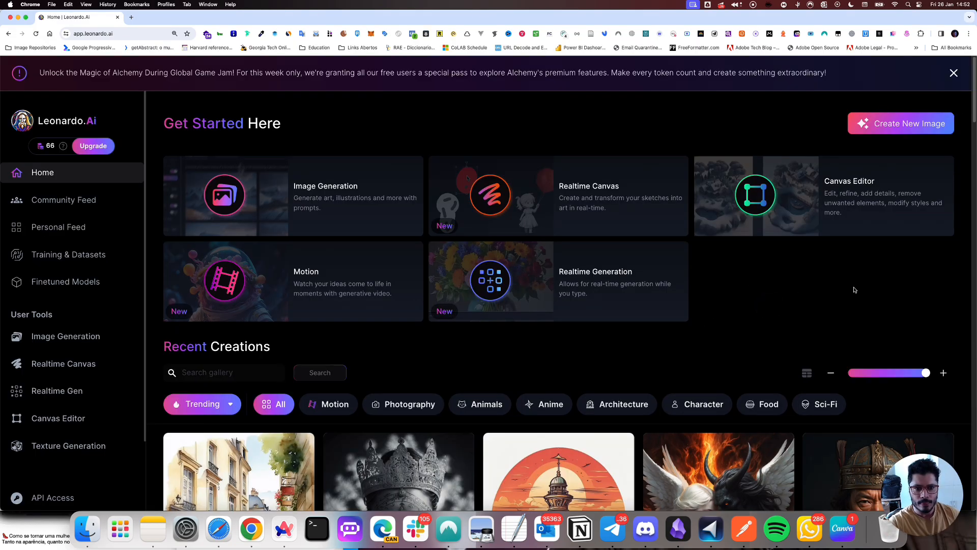
In Image Generation, set the finetuned model to Leonardo Diffusion XL and the style to Dynamic
click(347, 207)
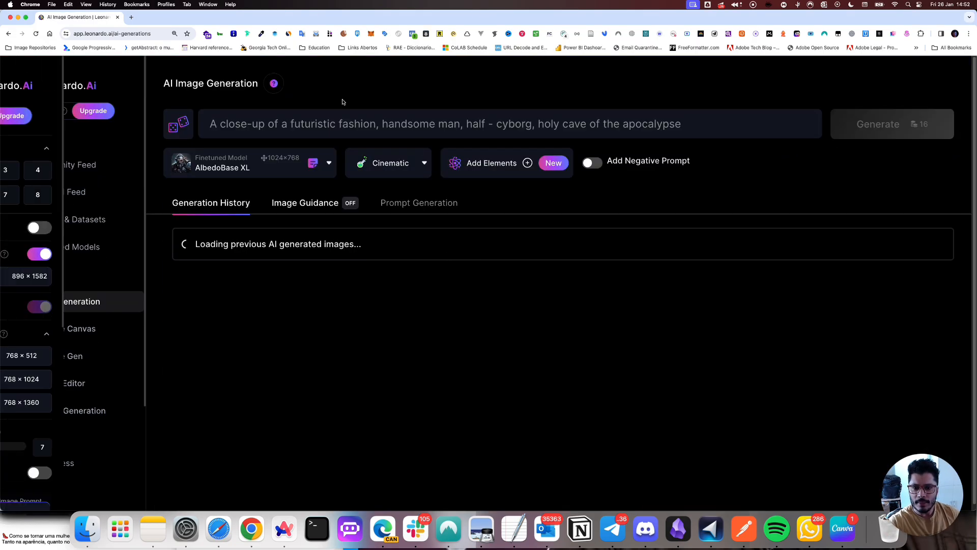
scroll(587, 390, down, 5)
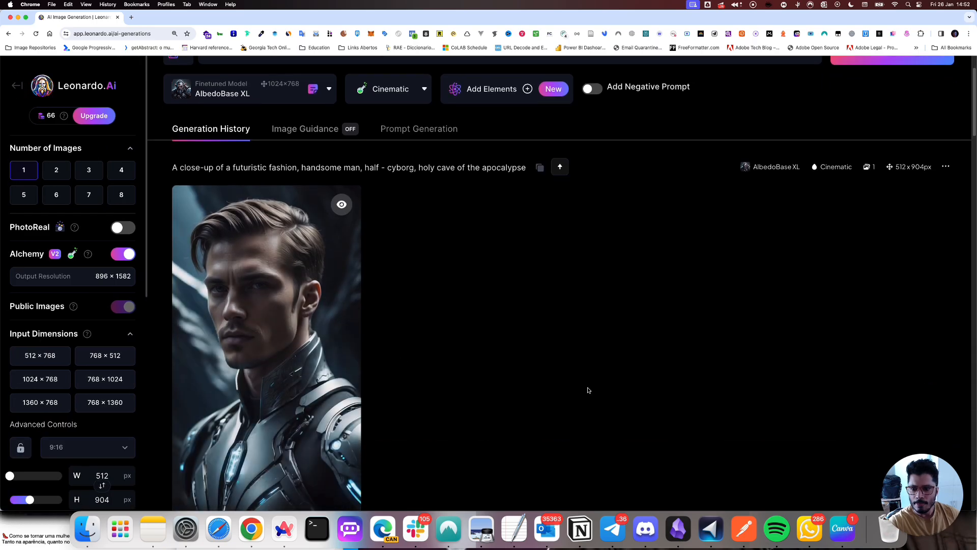
scroll(601, 392, up, 5)
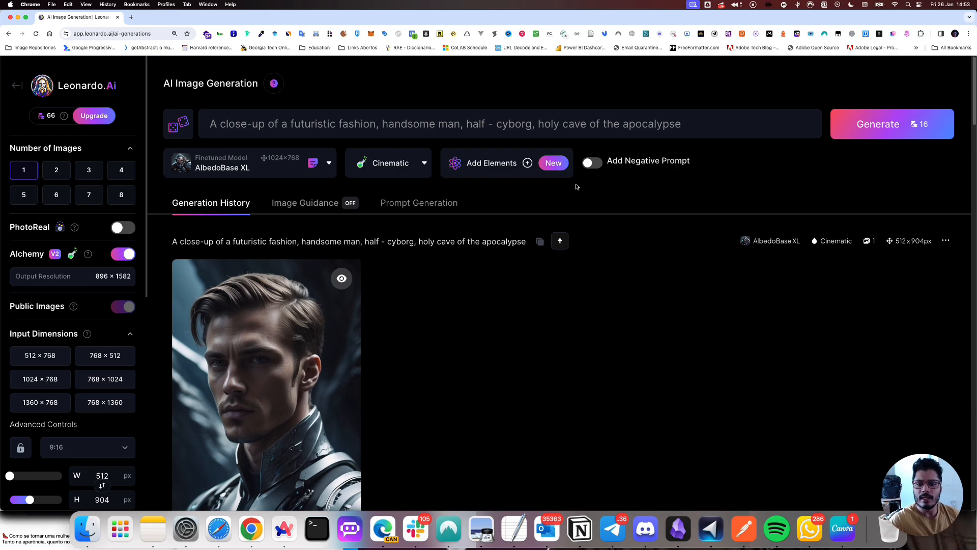
click(298, 163)
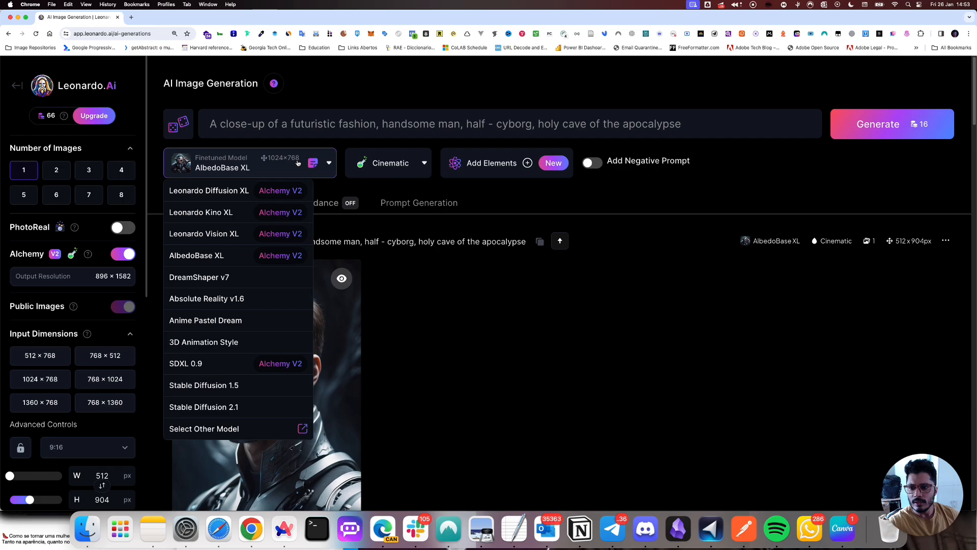
click(249, 192)
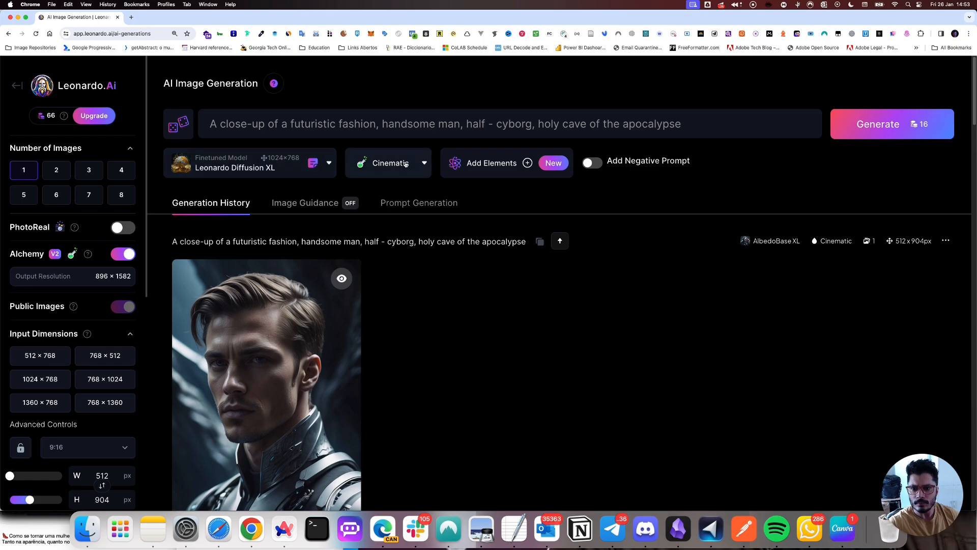
click(425, 163)
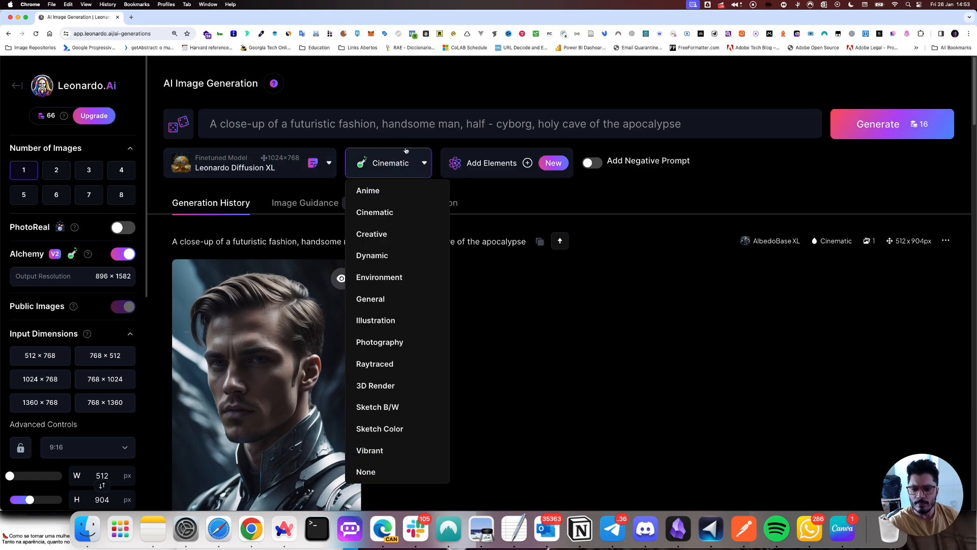
click(384, 255)
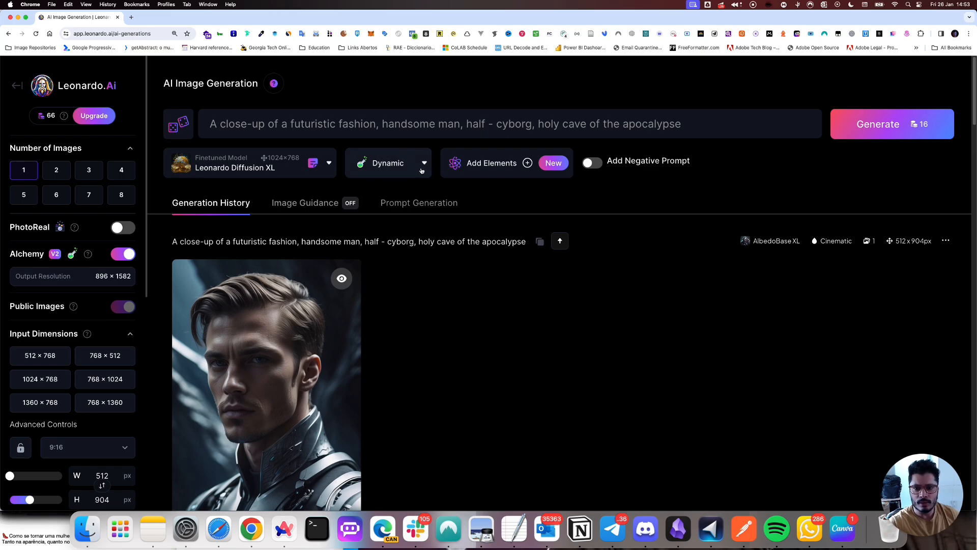
Replace the prompt with "[Subject/description] by Tiago Hoisel, caricature-like, playful caricature" from the clipboard history
click(501, 121)
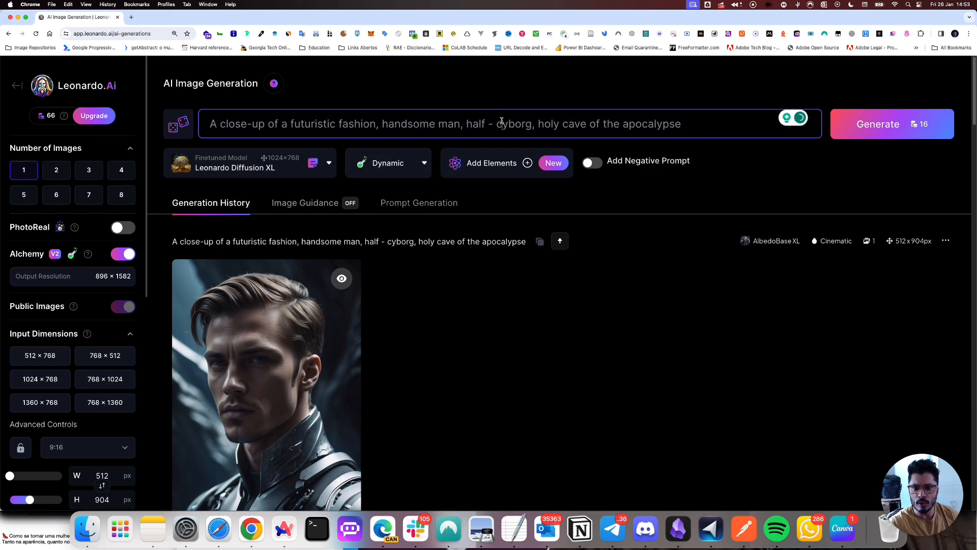
key(super+a)
key(shift+super+c)
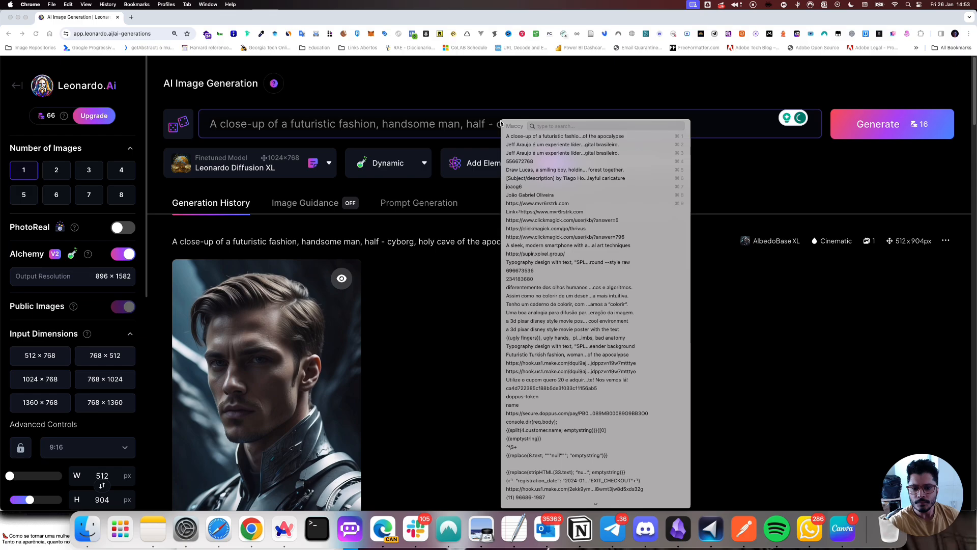
click(532, 178)
text([Subject/description] by Tiago Hoisel, caricature-like, playful caricature)
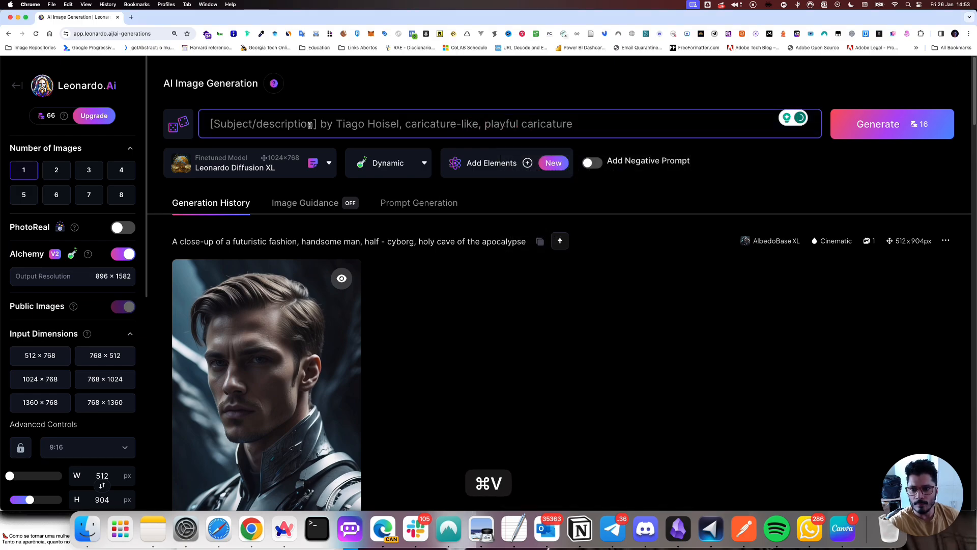
Replace the "[Subject/description]" placeholder in the prompt with "Elon Musk"
key(Right)
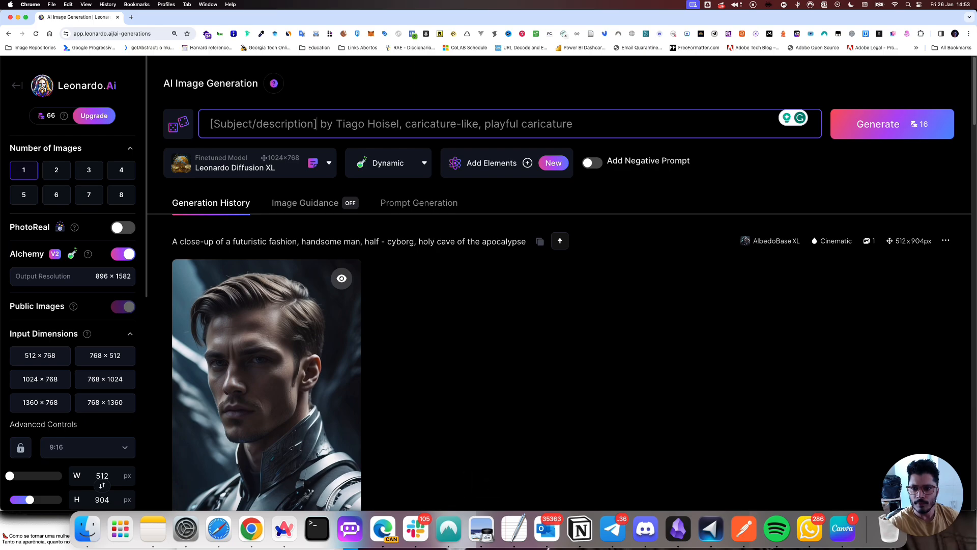
key(super+shift+Left)
key(BackSpace)
text(Elon Mu)
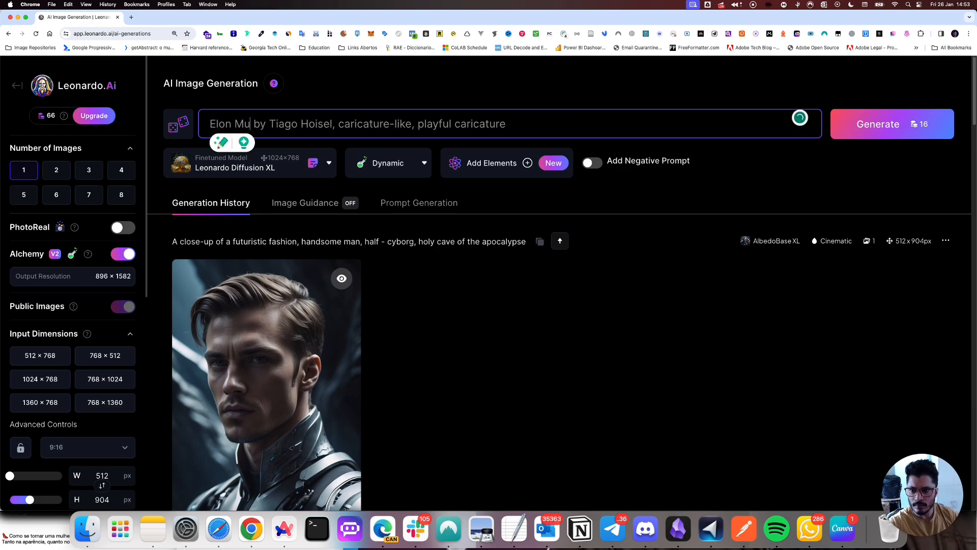
text(sk)
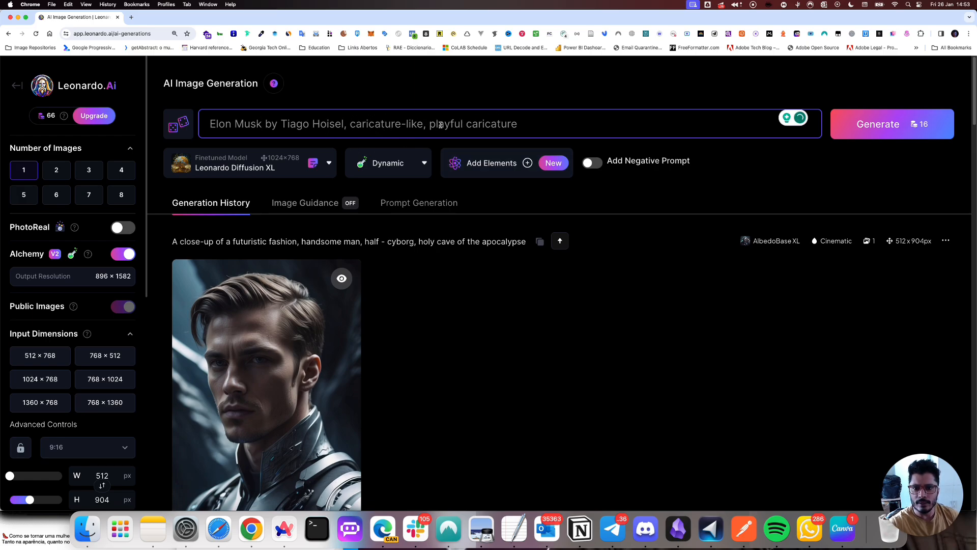
Examine the style wording at the end of the caricature prompt, especially "playful caricature"
drag(429, 124, 524, 122)
click(549, 120)
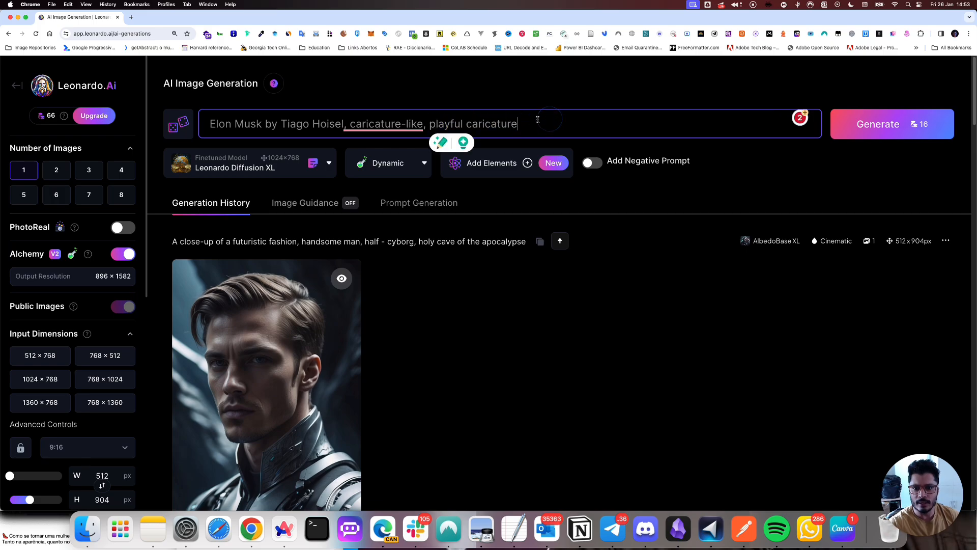
click(446, 122)
double_click(462, 124)
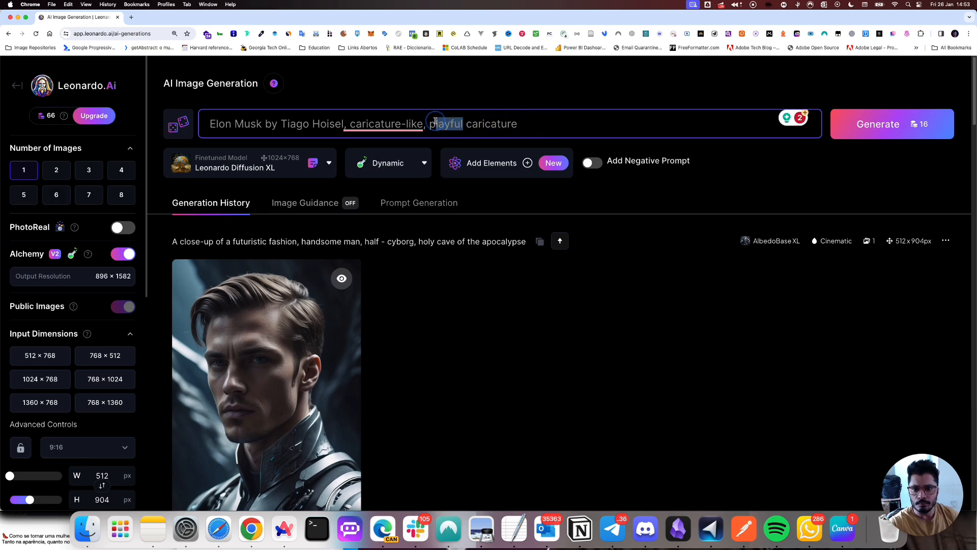
click(463, 123)
double_click(461, 124)
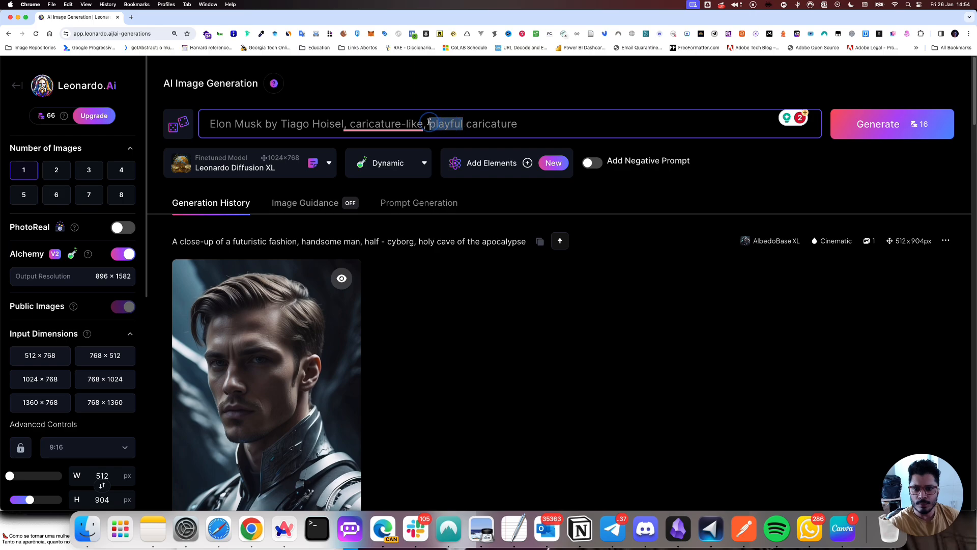
click(428, 123)
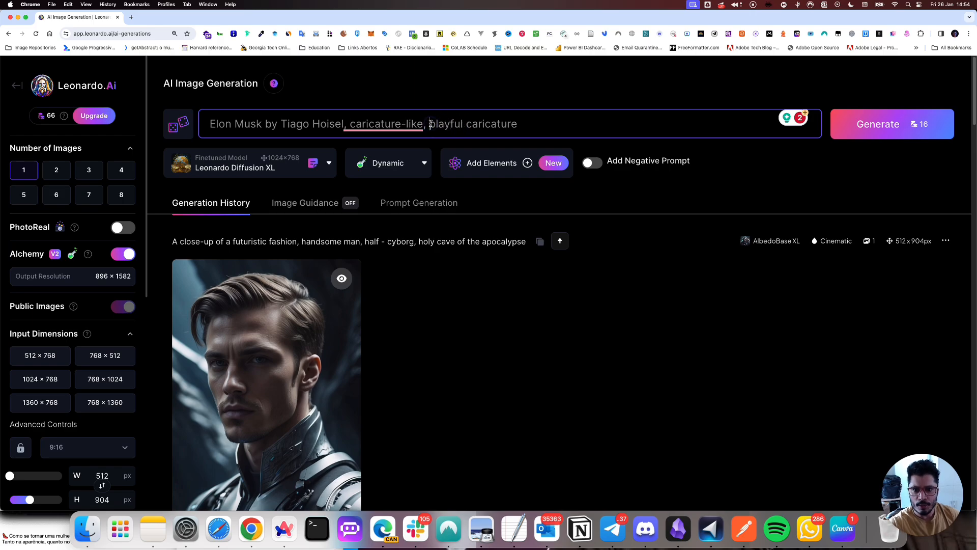
double_click(431, 124)
click(508, 123)
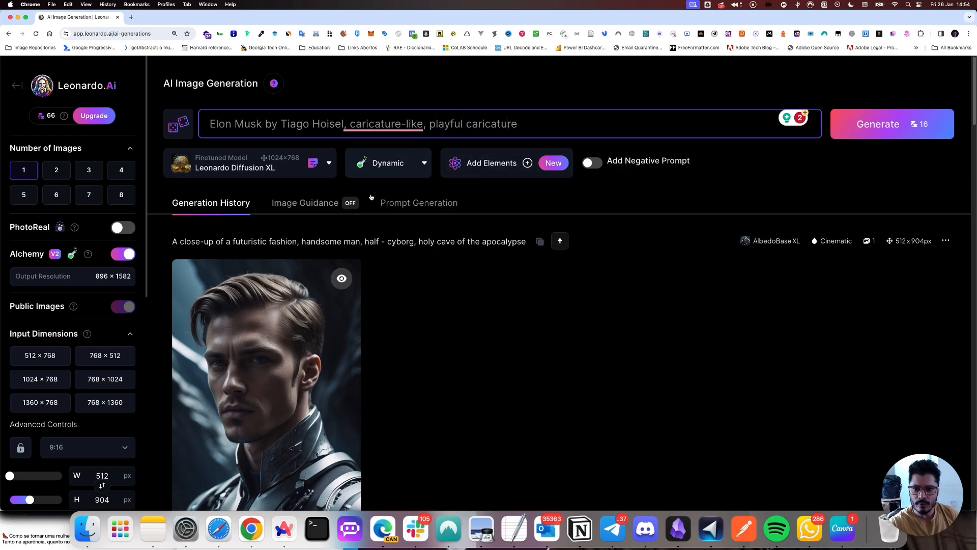
click(589, 307)
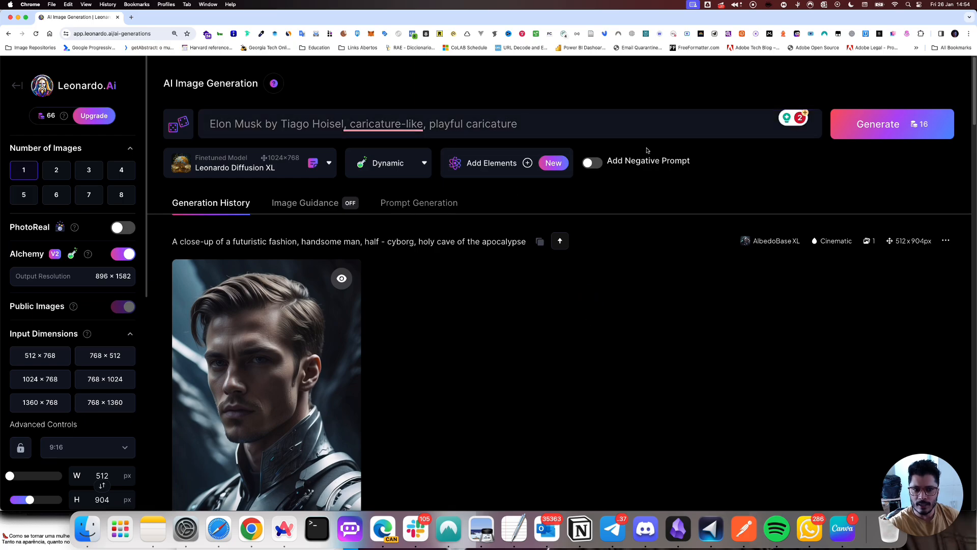
Generate the Elon Musk caricature, inspect the finished image enlarged, and close the preview
click(884, 130)
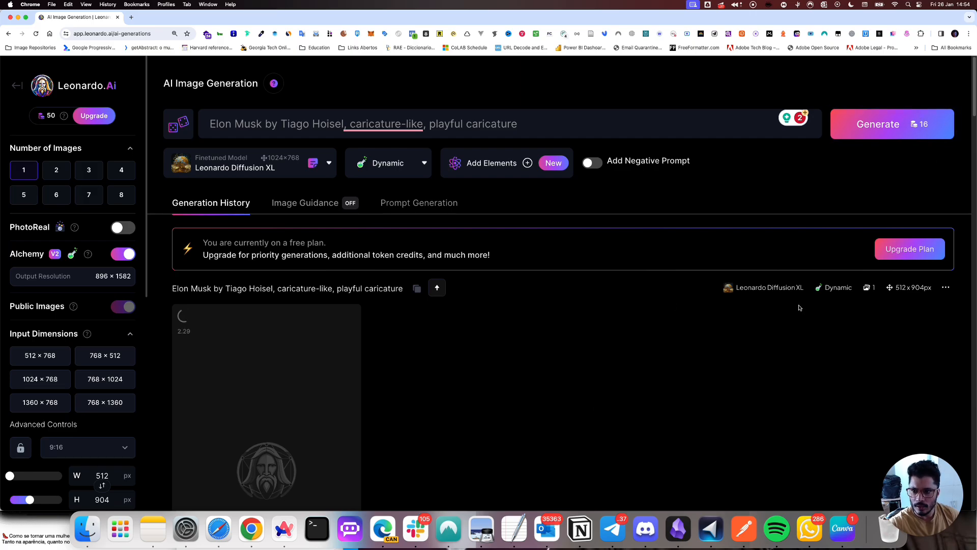
scroll(628, 350, down, 5)
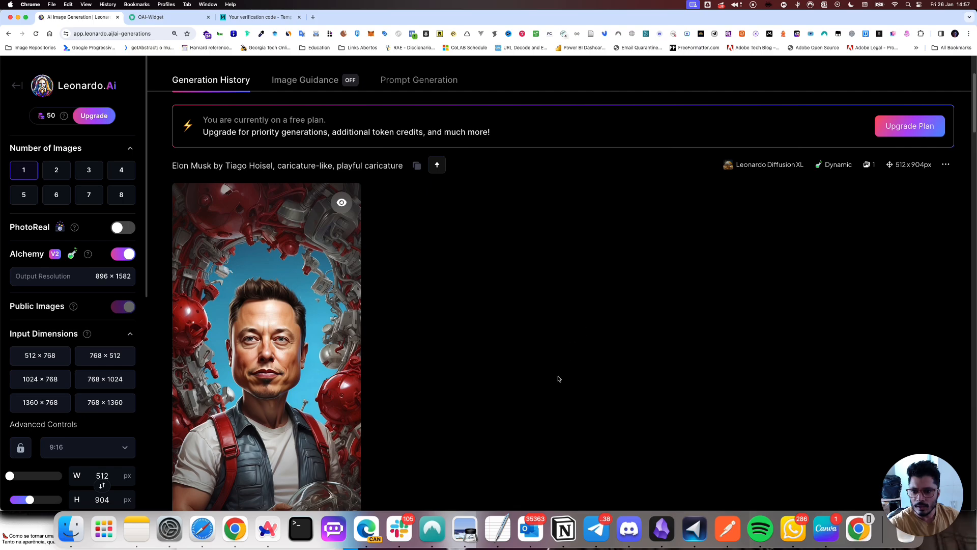
scroll(559, 378, down, 10)
scroll(558, 377, up, 15)
scroll(276, 407, down, 5)
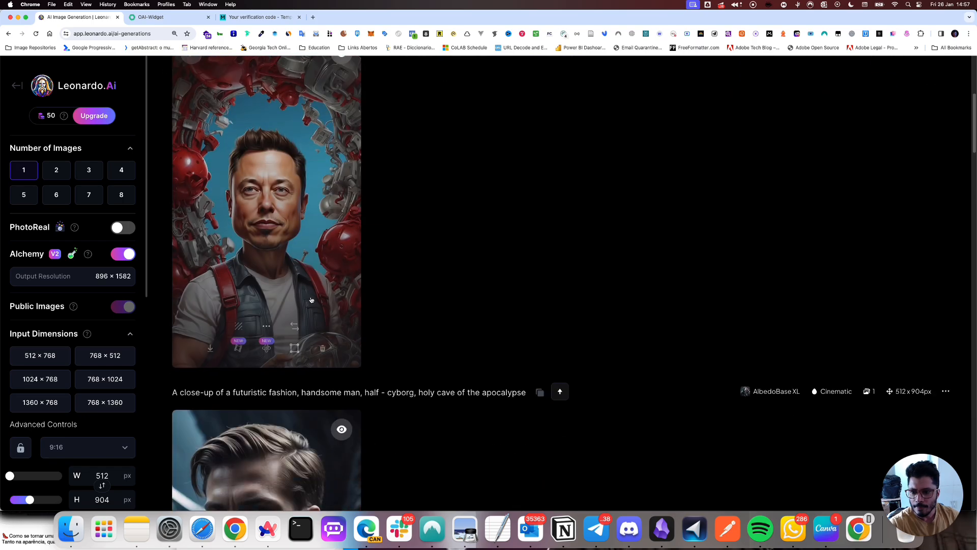
click(263, 177)
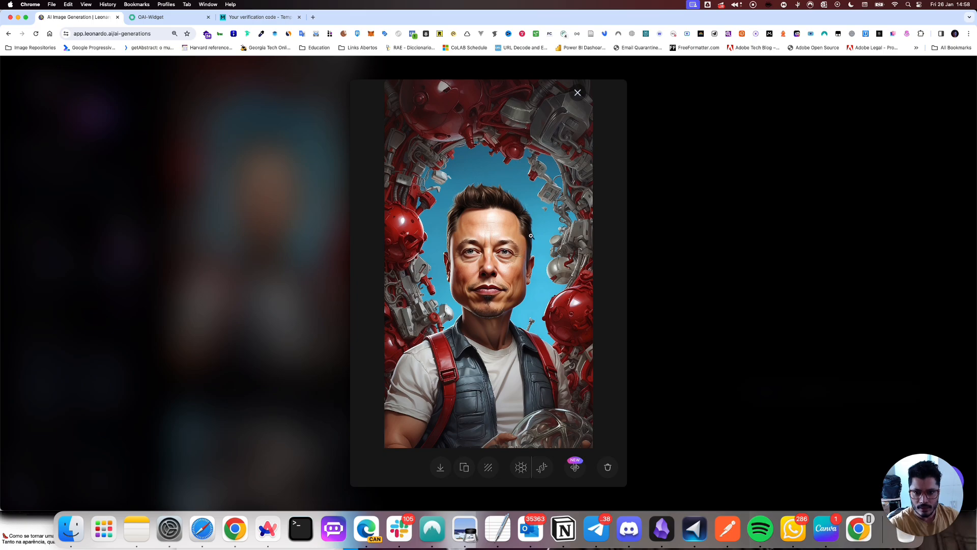
click(719, 319)
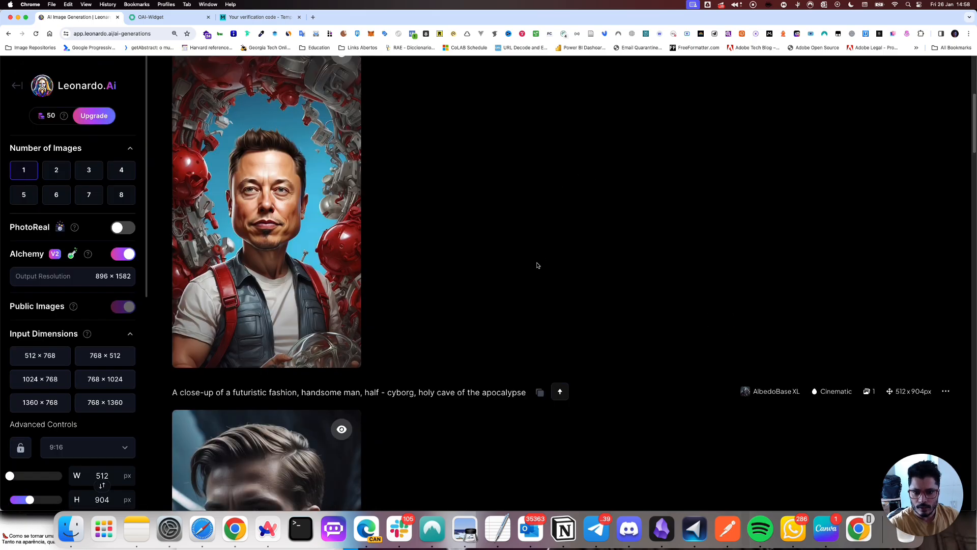
Open Realtime Canvas from the home page and read through its existing balloon and garden prompt
scroll(532, 315, up, 5)
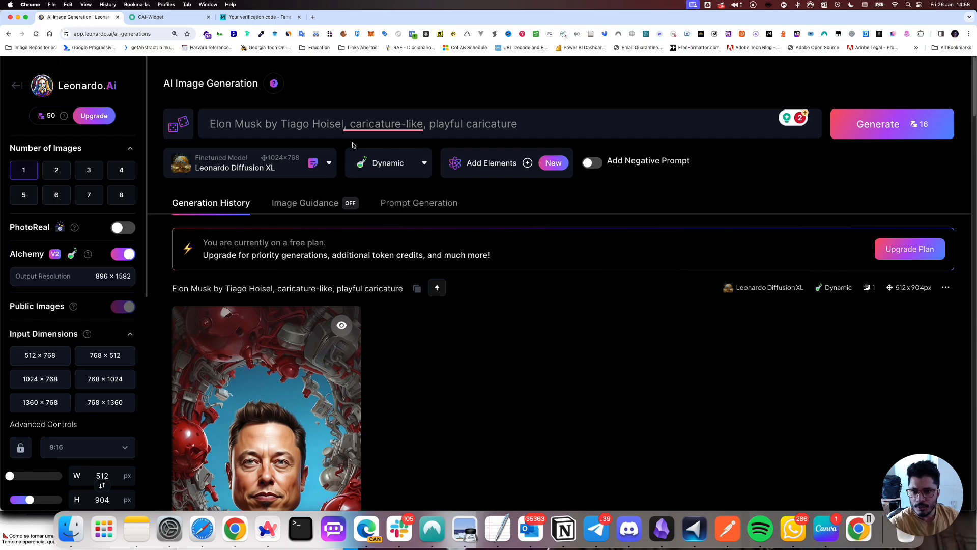
click(18, 86)
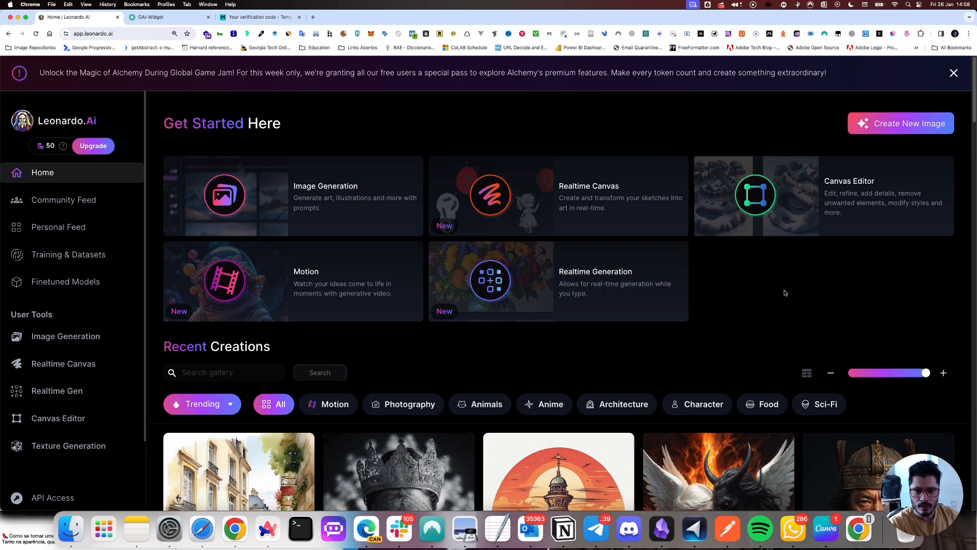
click(600, 199)
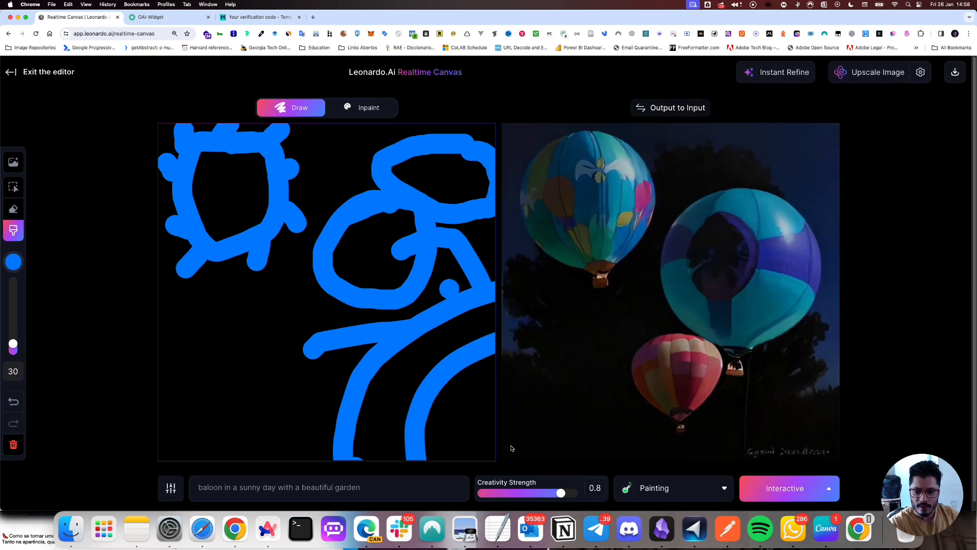
scroll(512, 449, down, 1)
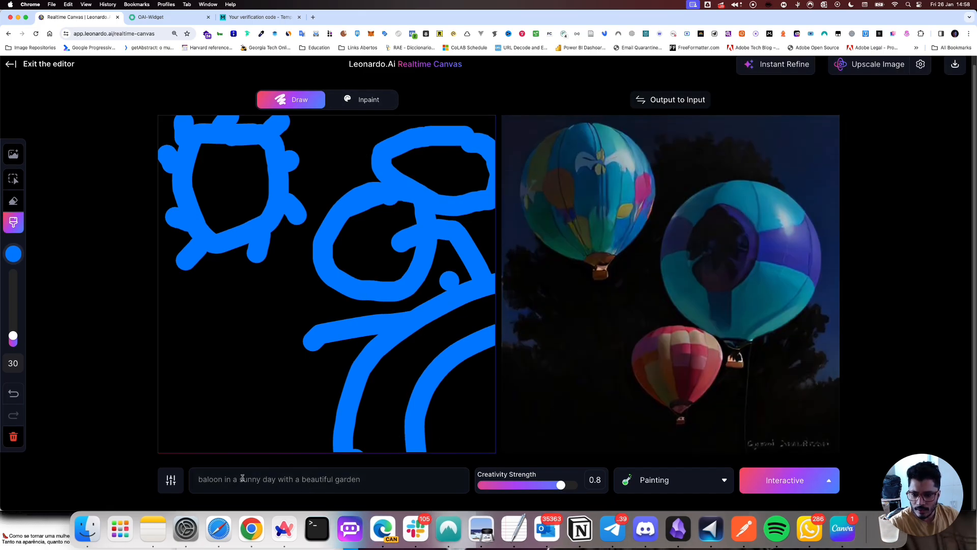
drag(194, 479, 381, 486)
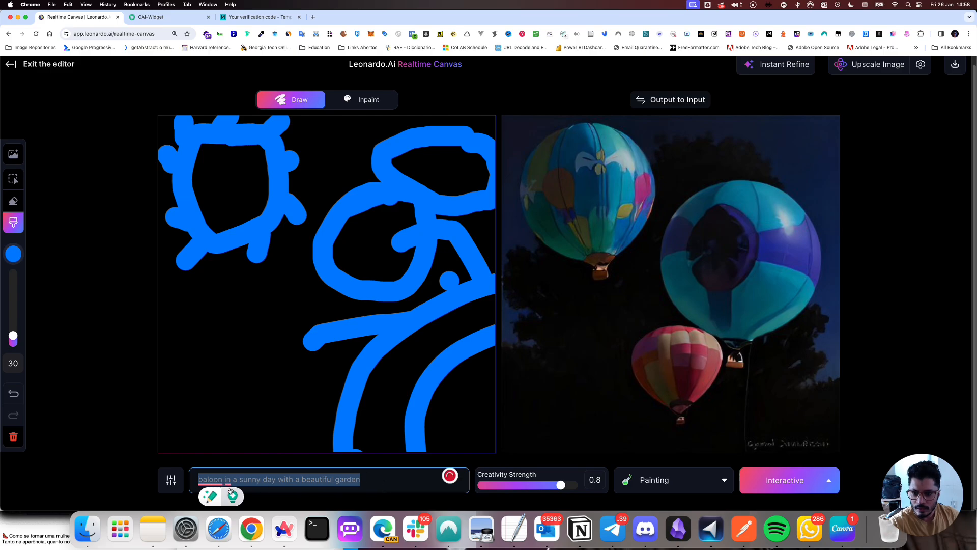
click(310, 485)
drag(361, 480, 302, 480)
click(388, 481)
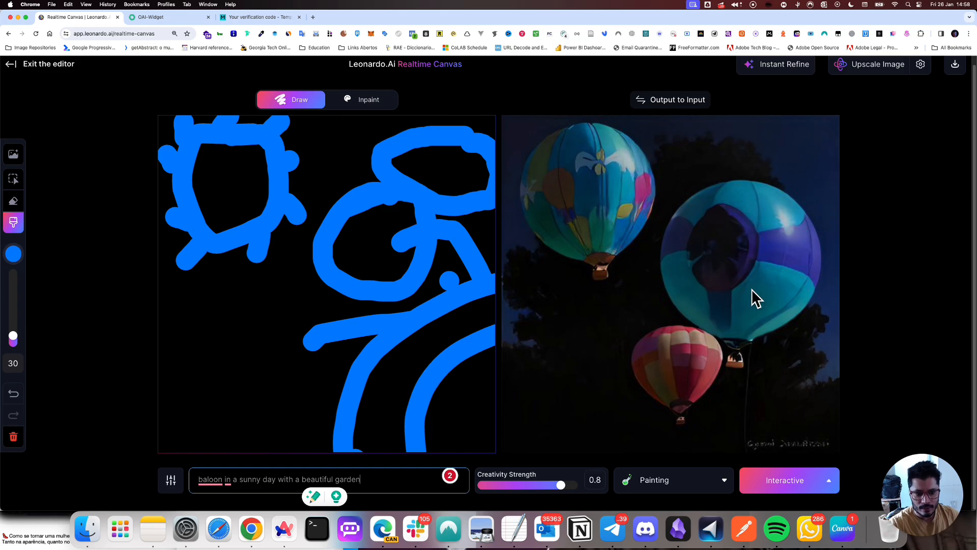
Erase the entire old blue sketch from the drawing canvas, enlarging the eraser to 200 for the remaining strokes
click(13, 200)
mouse_move(230, 271)
mouse_down()
mouse_move(304, 208)
mouse_move(298, 176)
mouse_move(238, 233)
mouse_move(303, 145)
mouse_move(133, 214)
mouse_move(134, 175)
mouse_move(189, 131)
mouse_move(78, 149)
mouse_move(359, 130)
mouse_move(212, 126)
mouse_move(308, 253)
mouse_up()
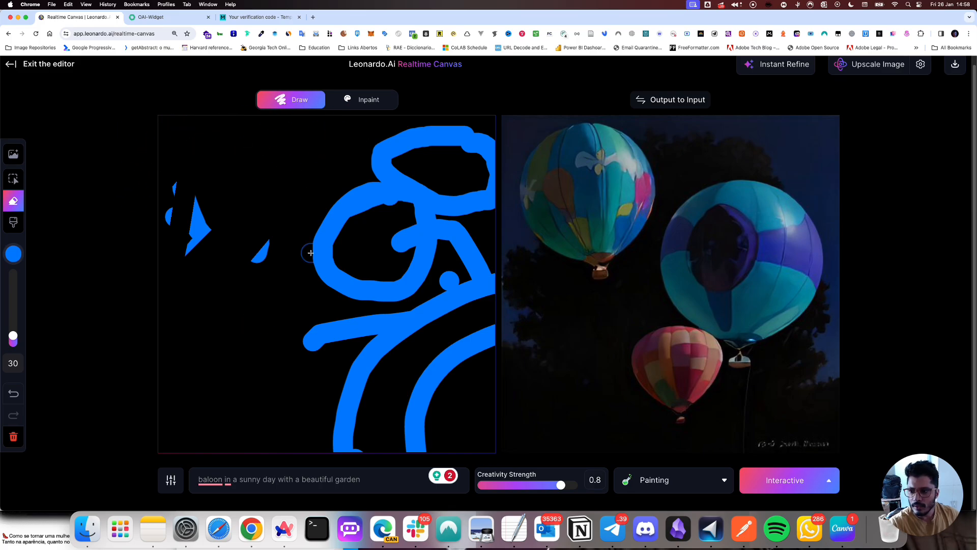
drag(13, 336, 24, 265)
mouse_move(336, 224)
mouse_down()
mouse_move(265, 229)
mouse_move(275, 209)
mouse_move(430, 200)
mouse_move(472, 314)
mouse_up()
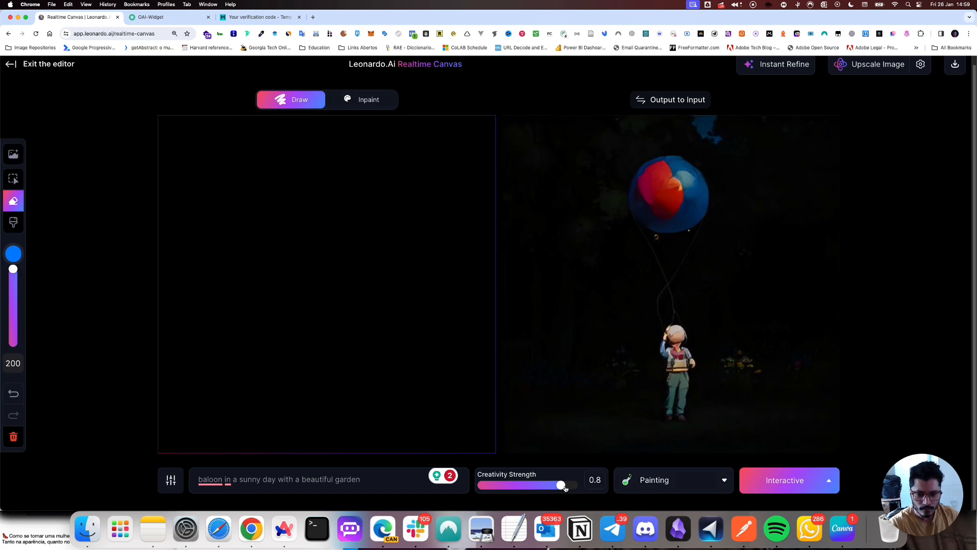
click(13, 222)
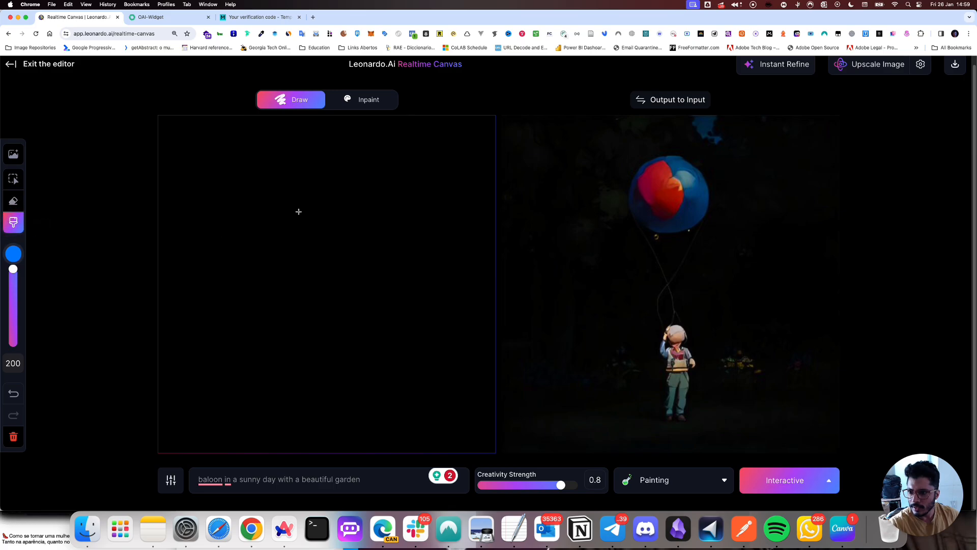
mouse_move(251, 164)
mouse_down()
mouse_move(273, 138)
mouse_move(218, 162)
mouse_move(223, 214)
mouse_move(164, 161)
mouse_up()
click(14, 203)
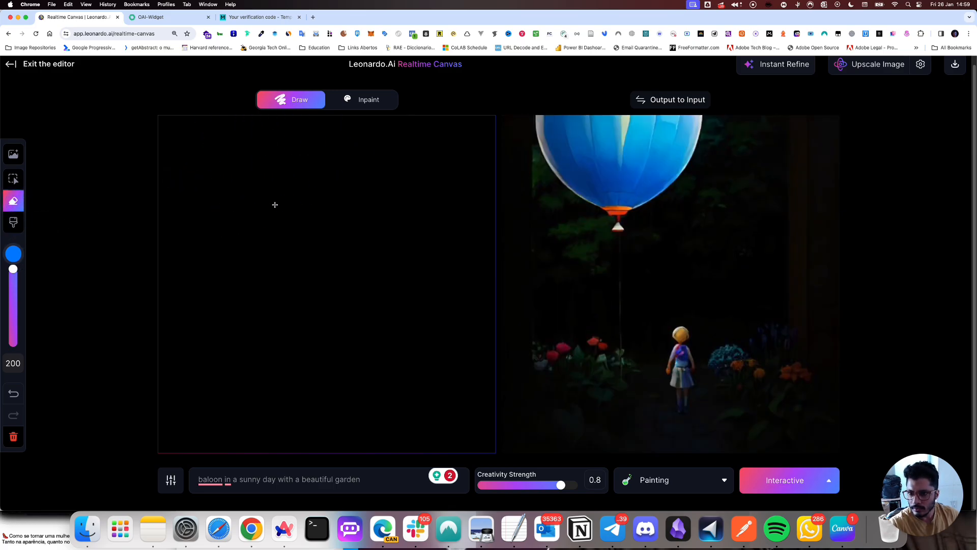
Draw a closed blue balloon outline in the canvas's upper left area with a brush size of 44
drag(17, 265, 16, 331)
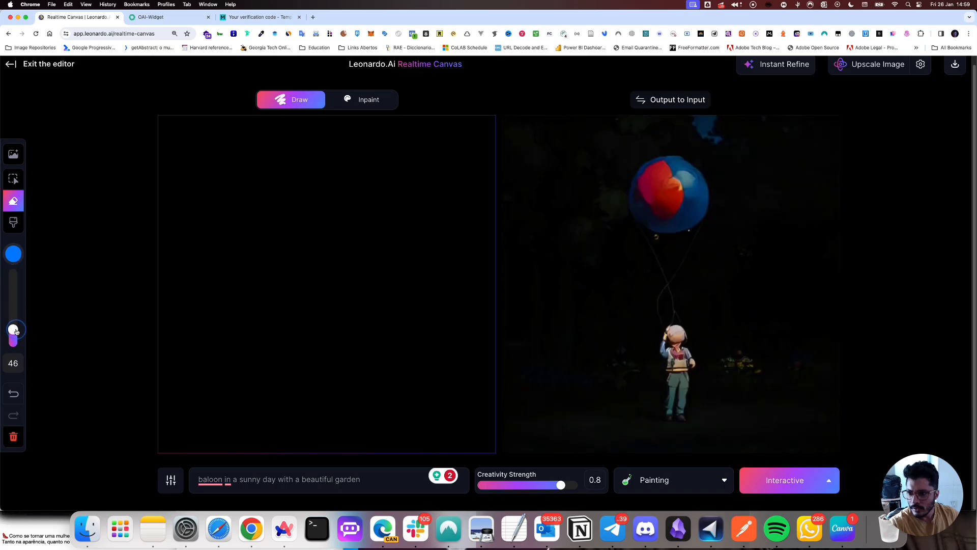
click(13, 222)
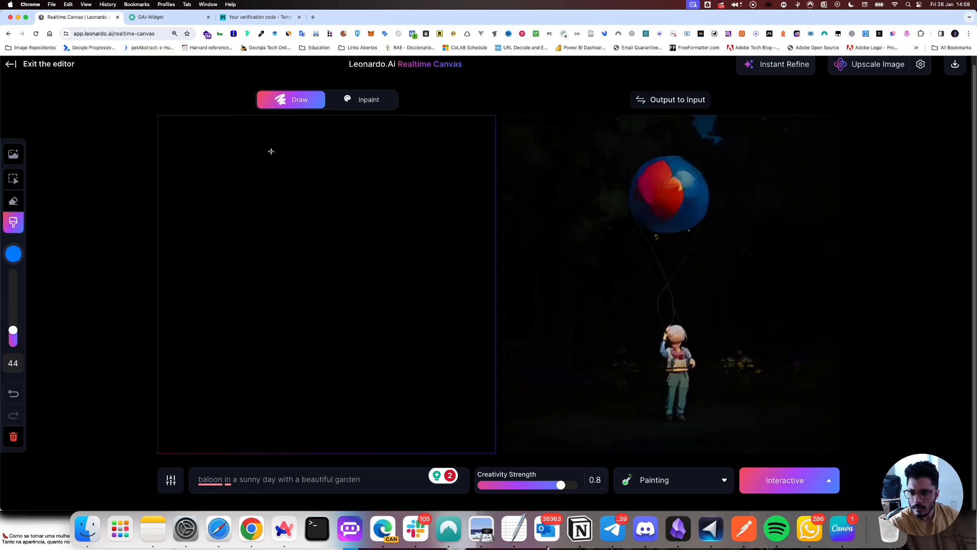
mouse_move(272, 151)
mouse_down()
mouse_move(233, 152)
mouse_move(214, 185)
mouse_move(224, 228)
mouse_up()
drag(259, 260, 262, 264)
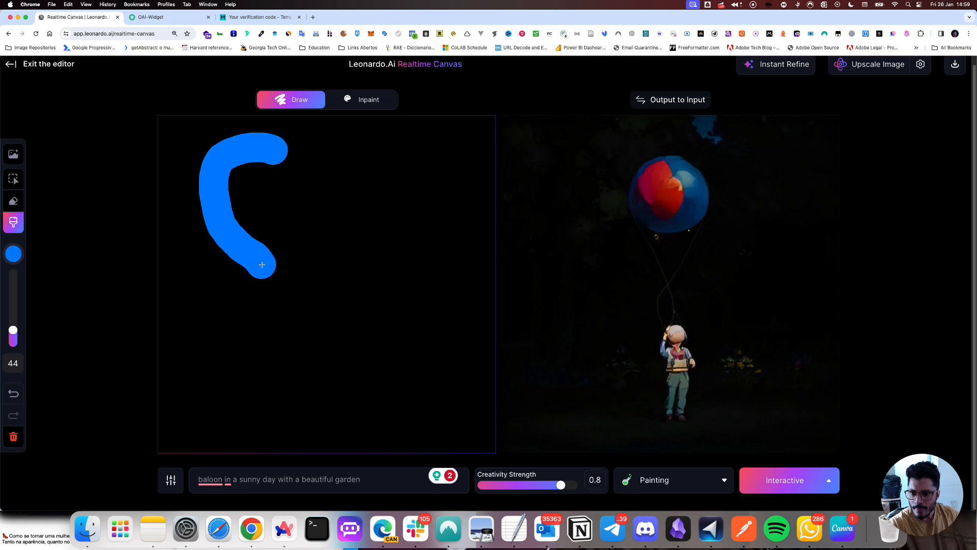
mouse_move(261, 155)
mouse_down()
mouse_move(310, 165)
mouse_move(323, 201)
mouse_move(312, 229)
mouse_move(267, 254)
mouse_up()
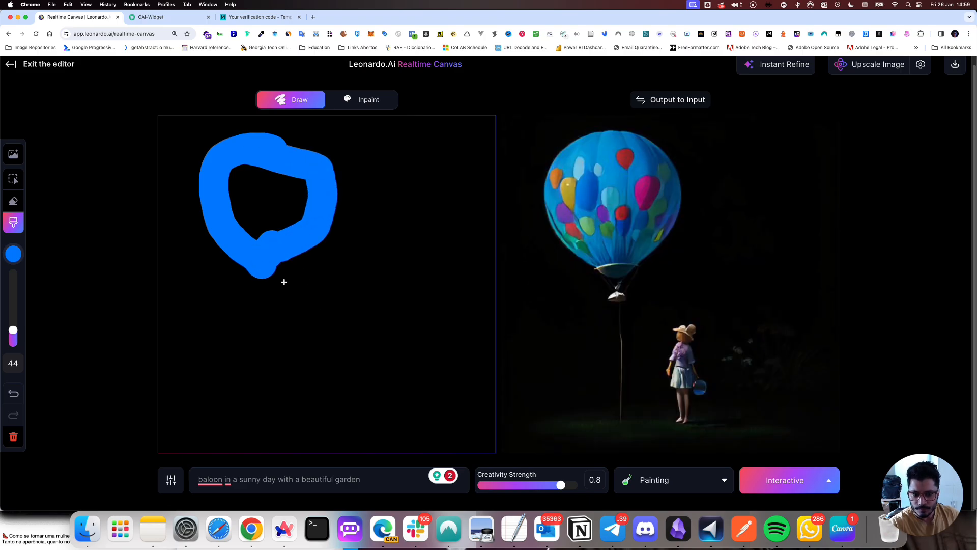
Paint a strip of grass along the canvas's lower edge in green #00FF14 with brush size 19
click(14, 254)
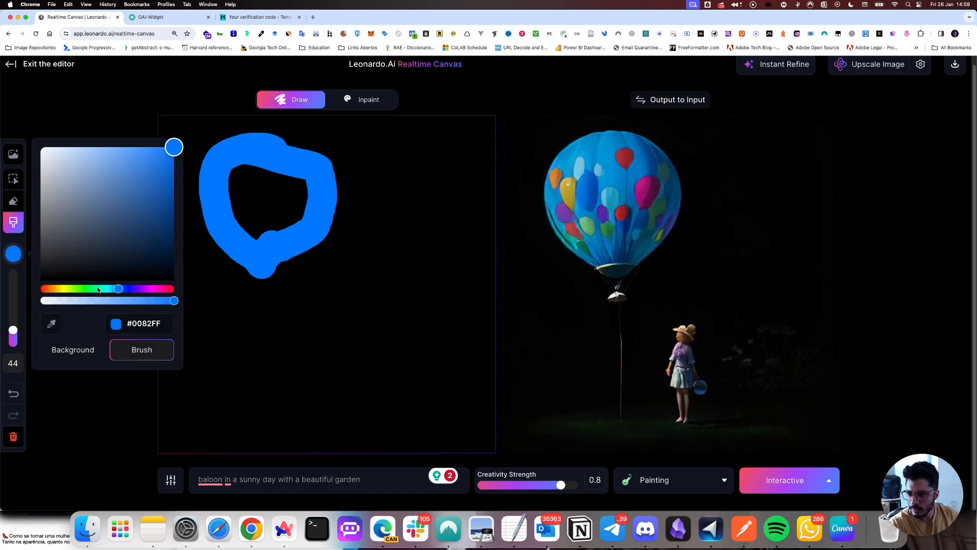
drag(98, 289, 87, 289)
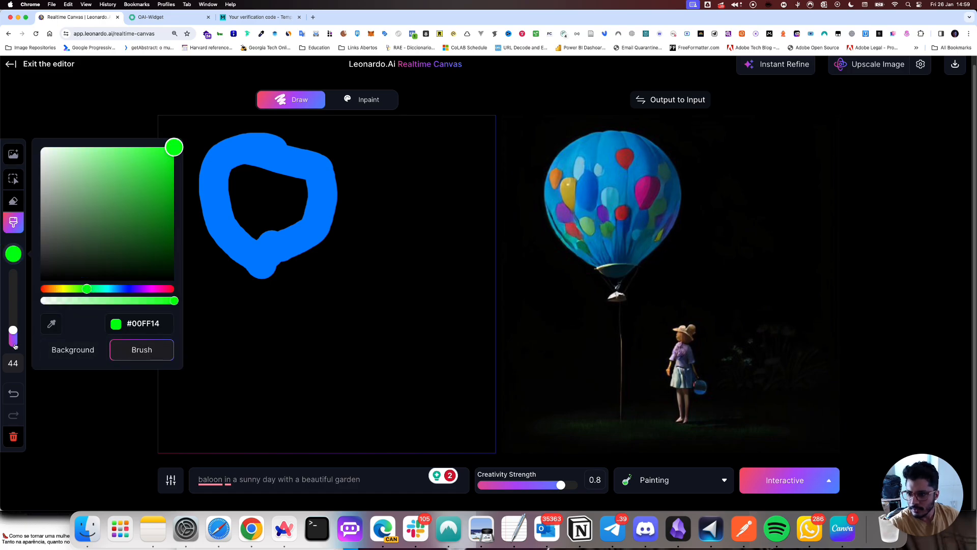
drag(12, 330, 13, 342)
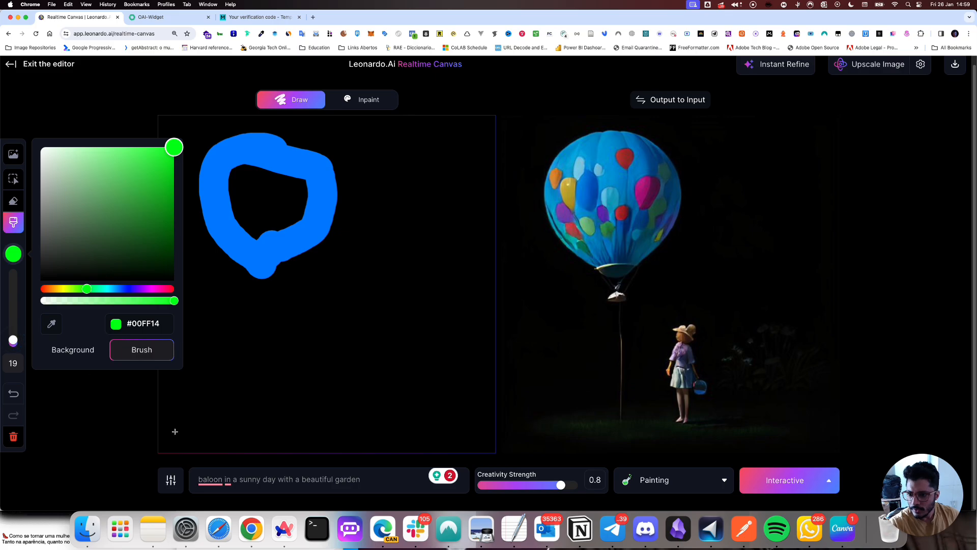
mouse_move(173, 433)
mouse_down()
mouse_move(209, 434)
mouse_move(209, 449)
mouse_move(261, 432)
mouse_move(259, 444)
mouse_move(306, 433)
mouse_move(329, 444)
mouse_move(493, 441)
mouse_up()
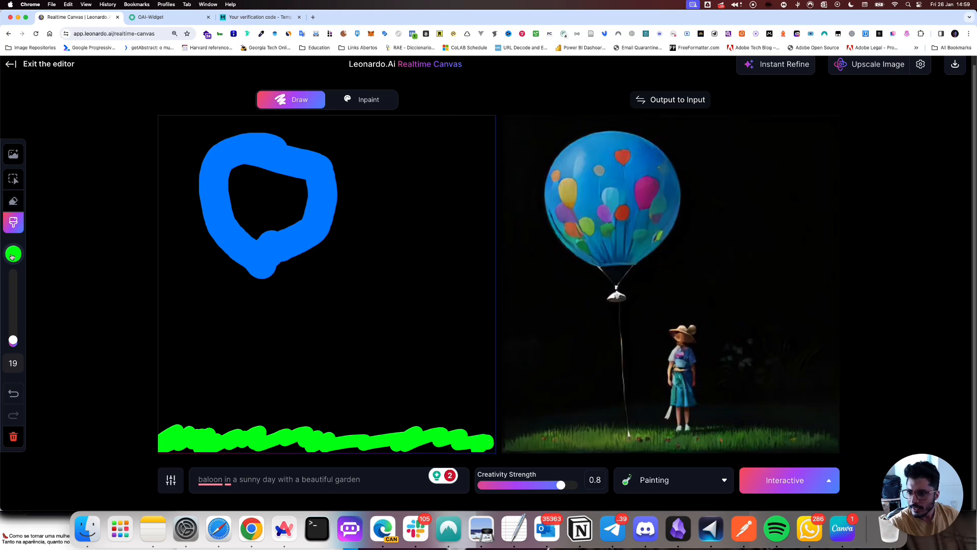
Add a large sun in the canvas's upper right corner in yellow #E1FF00 with brush size 200
click(13, 255)
click(66, 290)
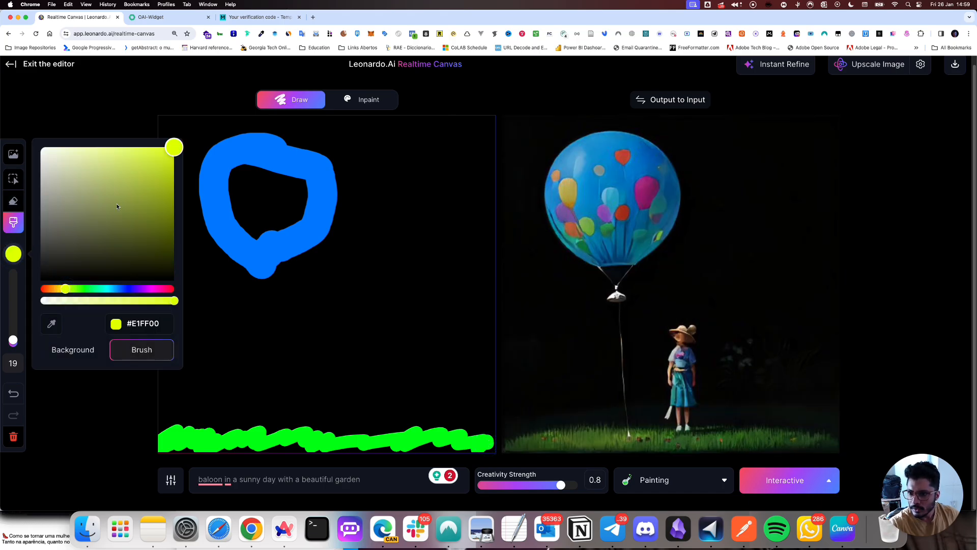
drag(13, 340, 13, 269)
click(432, 147)
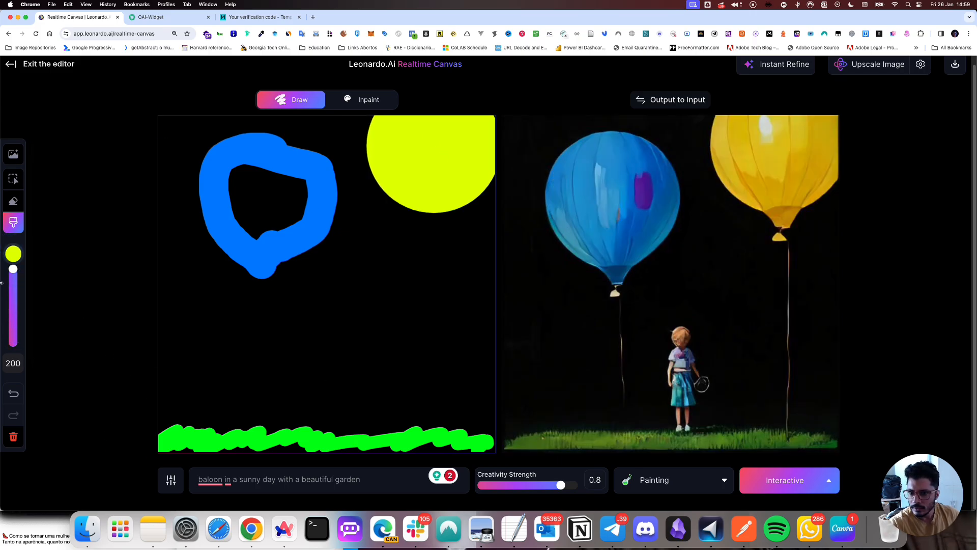
Draw a closed pink #FF0079 balloon outline below the yellow circle with brush size 36
click(14, 254)
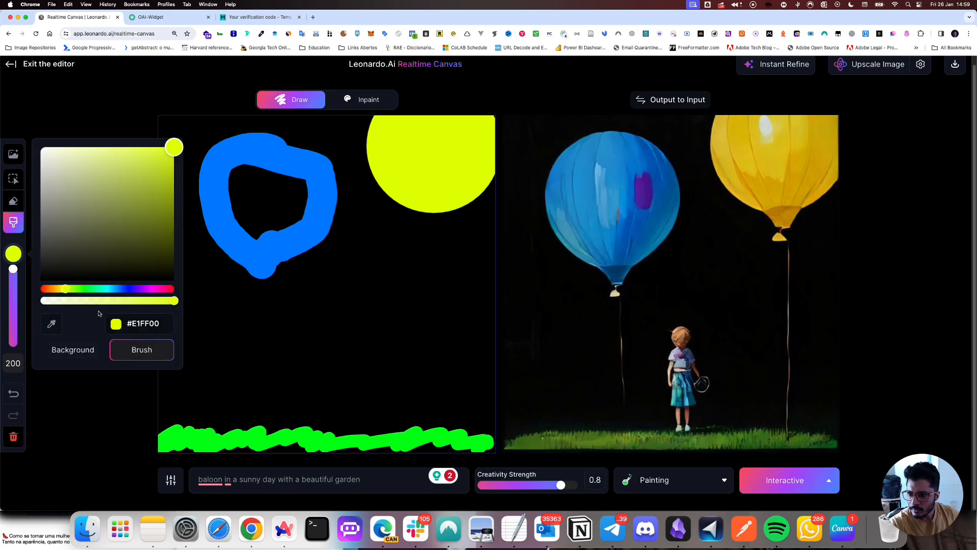
click(163, 289)
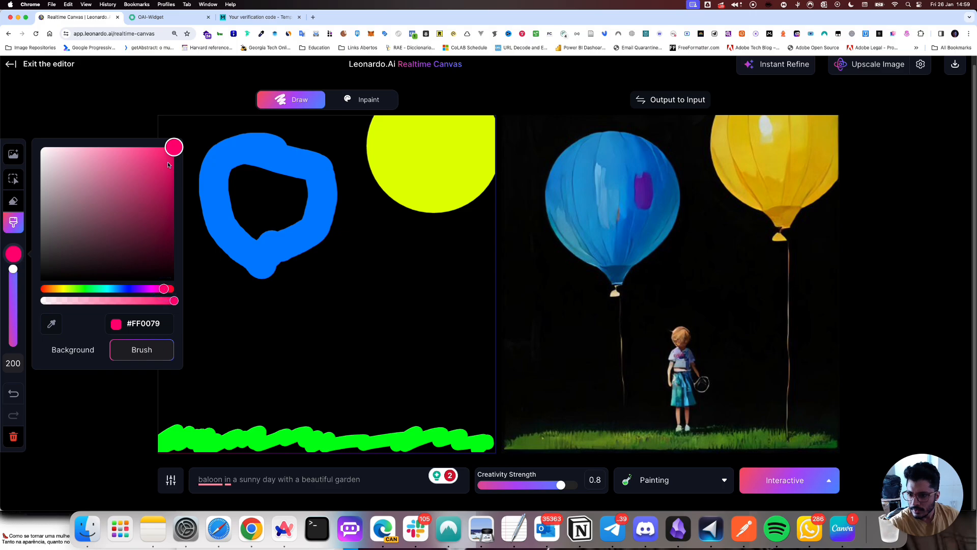
drag(13, 270, 13, 333)
mouse_move(461, 235)
mouse_down()
mouse_move(410, 244)
mouse_move(403, 277)
mouse_move(412, 308)
mouse_move(437, 332)
mouse_move(459, 329)
mouse_move(475, 307)
mouse_move(482, 271)
mouse_move(476, 246)
mouse_move(422, 233)
mouse_up()
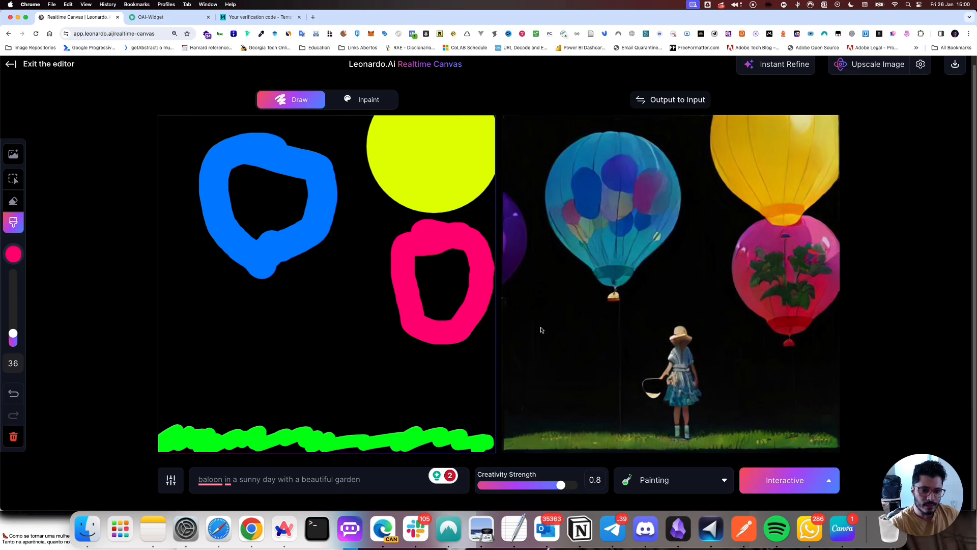
View the introduction to Inpaint mode without switching to it, and exit the editor to the home page
click(373, 102)
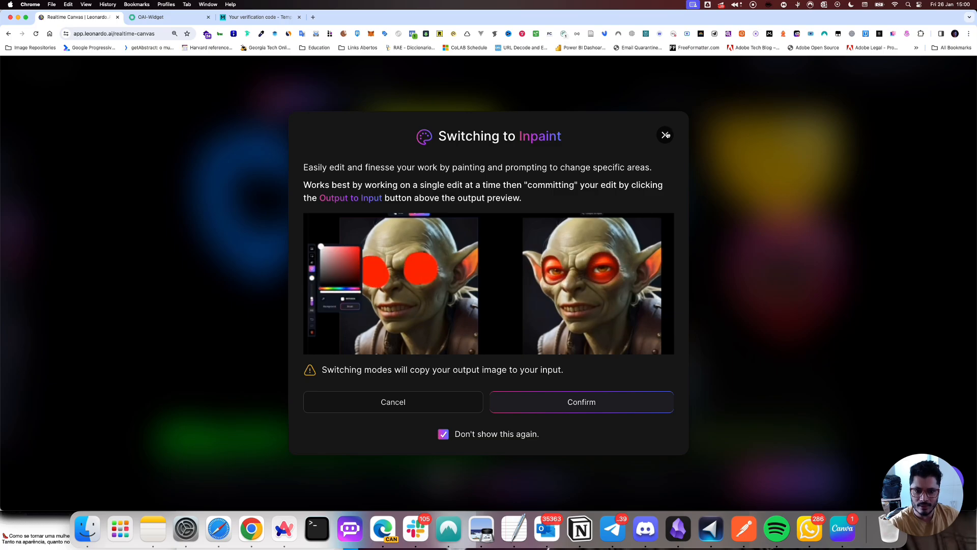
click(666, 135)
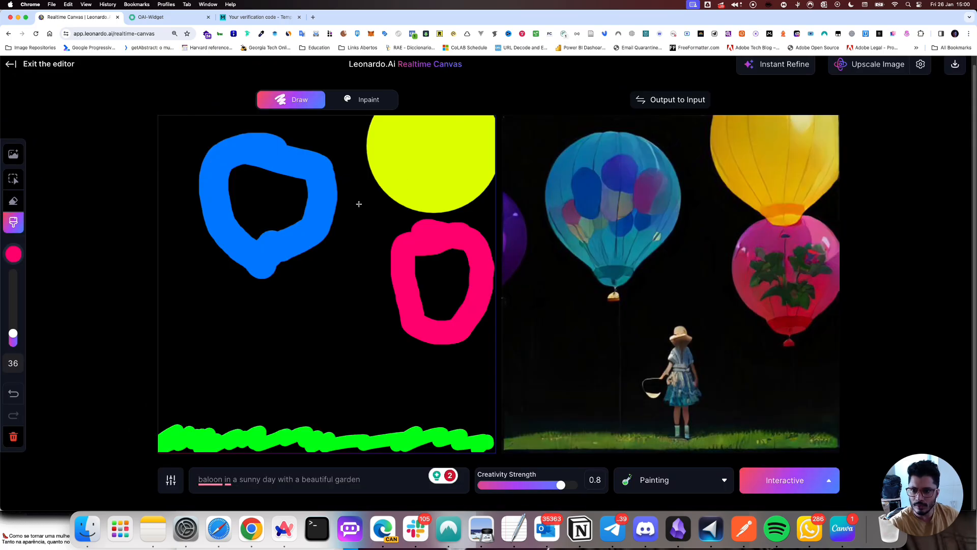
click(35, 72)
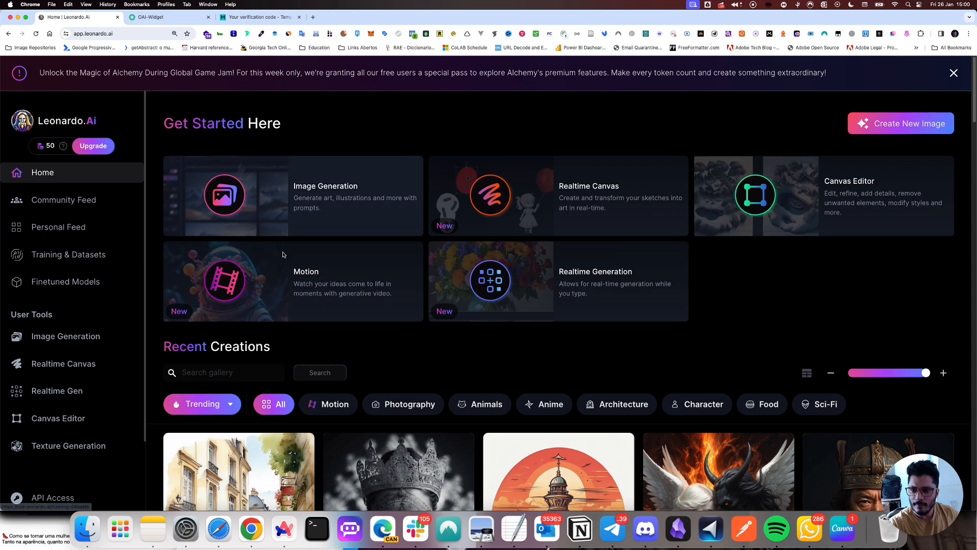
Open the Motion tool past its guide and select the recent image of the boy walking his dog as source
click(311, 277)
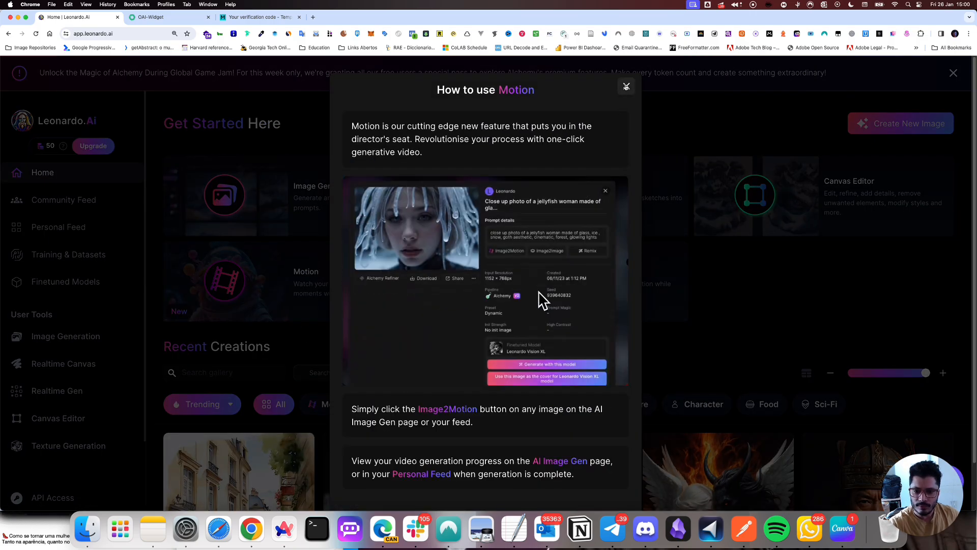
click(627, 87)
click(328, 280)
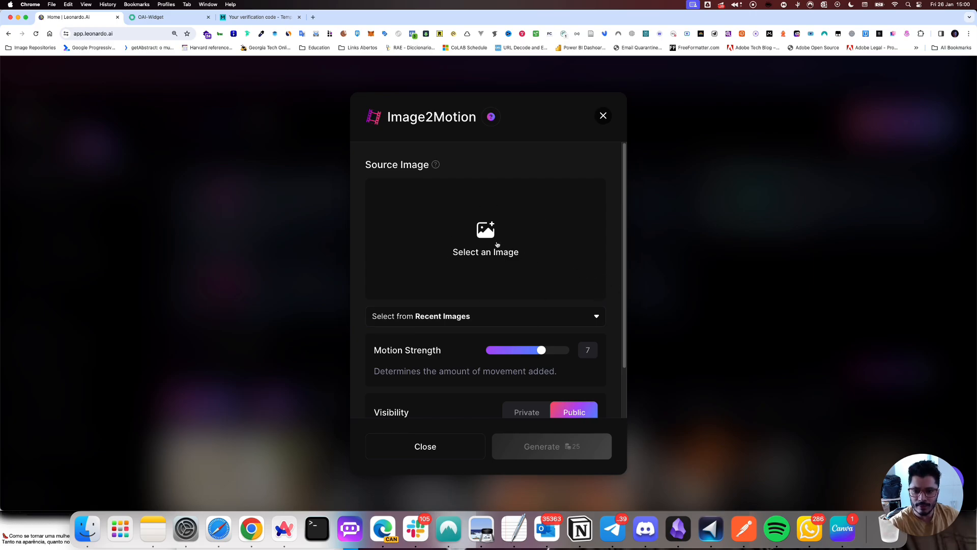
scroll(509, 260, down, 2)
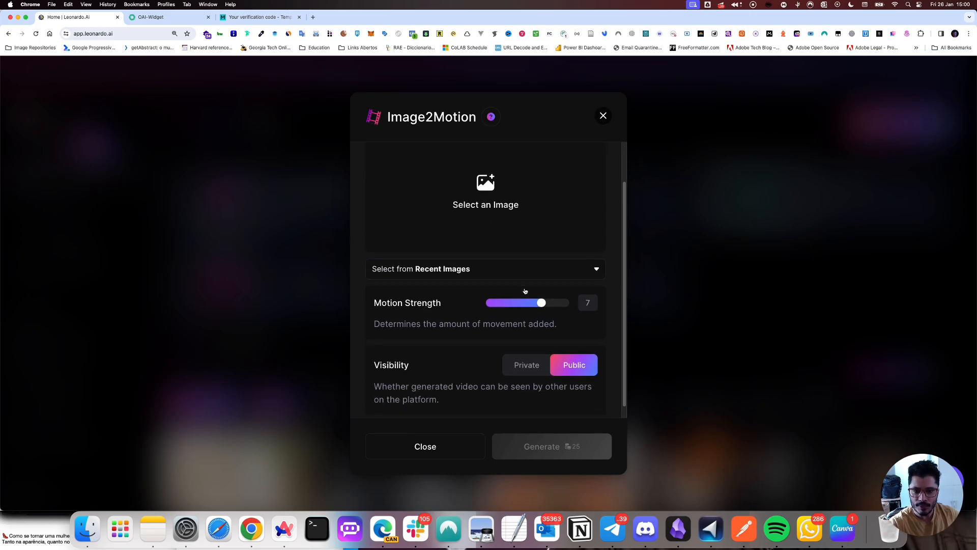
click(552, 261)
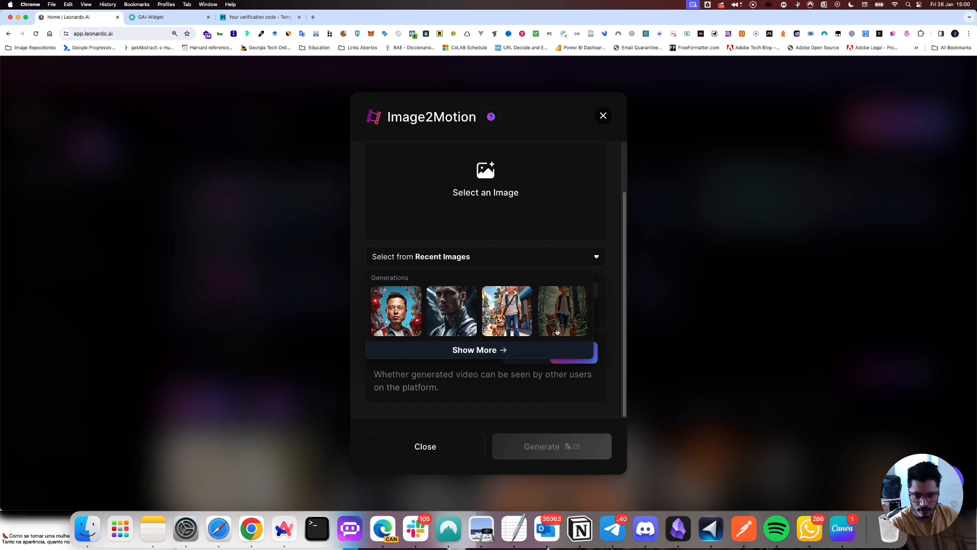
click(507, 310)
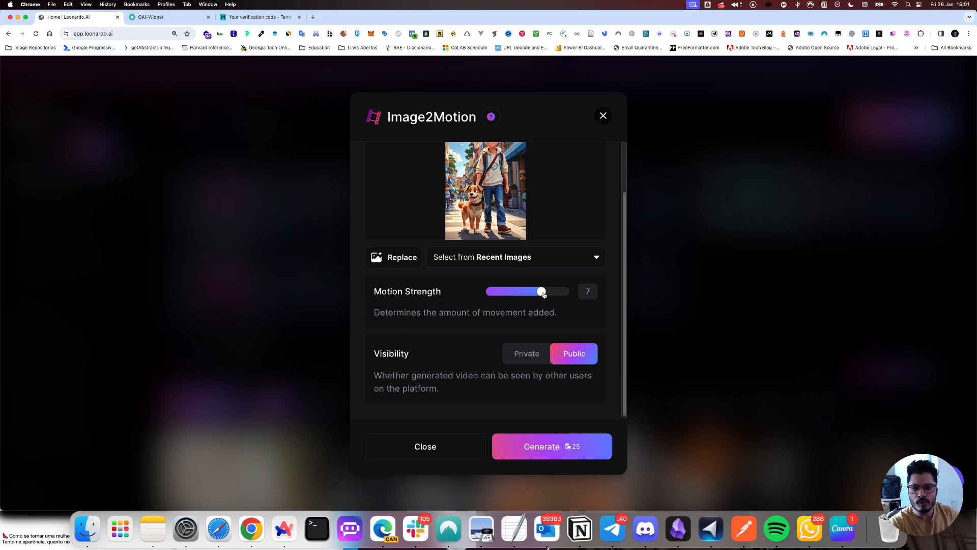
Set the Motion Strength to 8, generate the public video, and view its generation progress
mouse_move(544, 295)
mouse_down()
mouse_move(580, 292)
mouse_move(551, 292)
mouse_up()
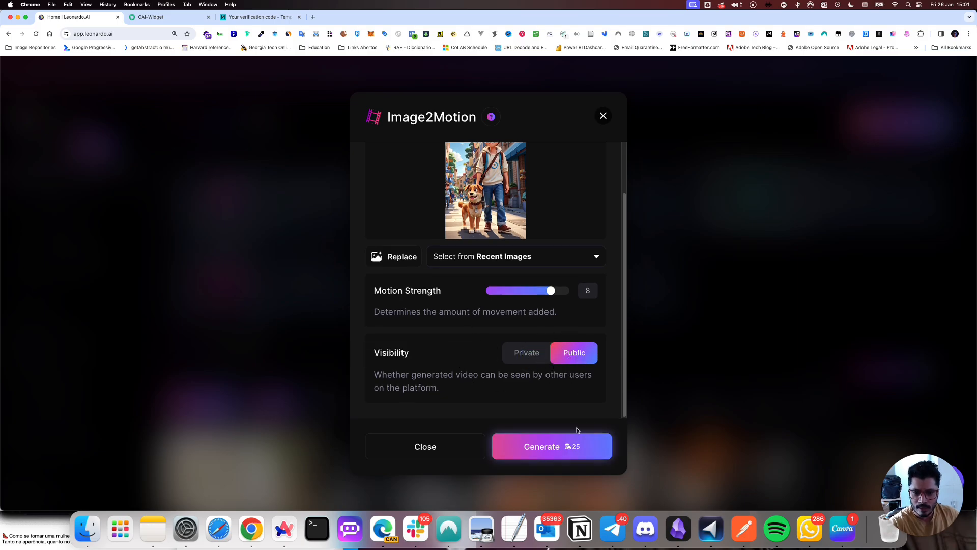
click(576, 446)
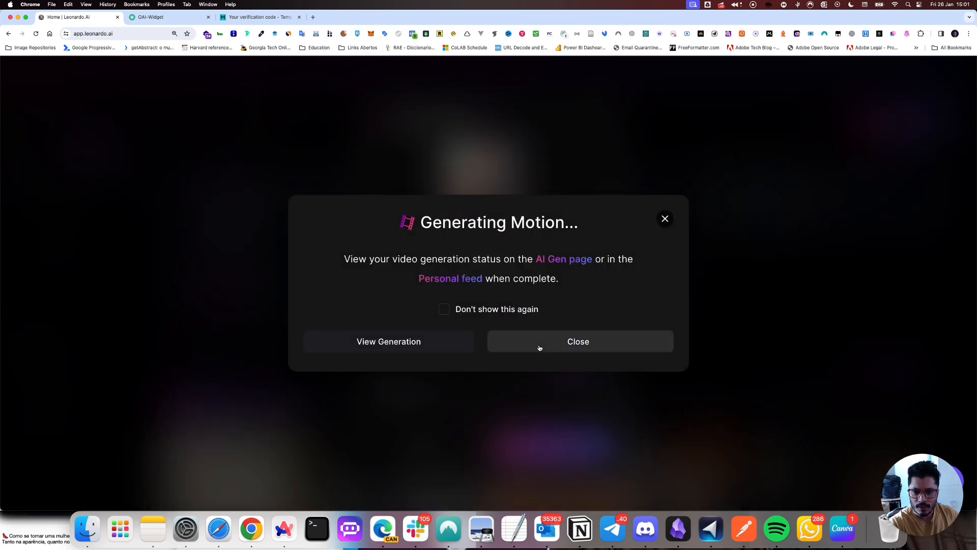
click(443, 348)
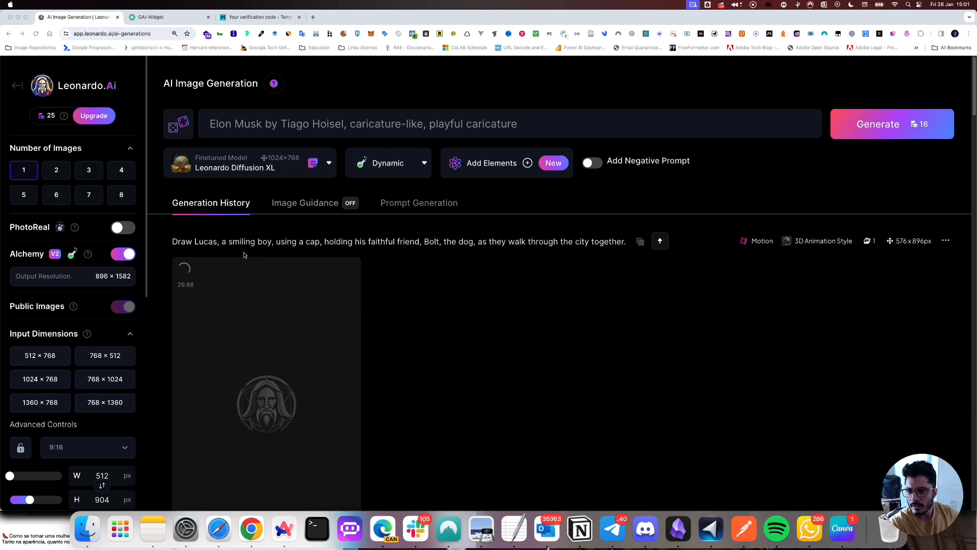
Review the Motion tool's source image, strength and visibility options from the home page, and close it without generating
click(17, 85)
click(333, 278)
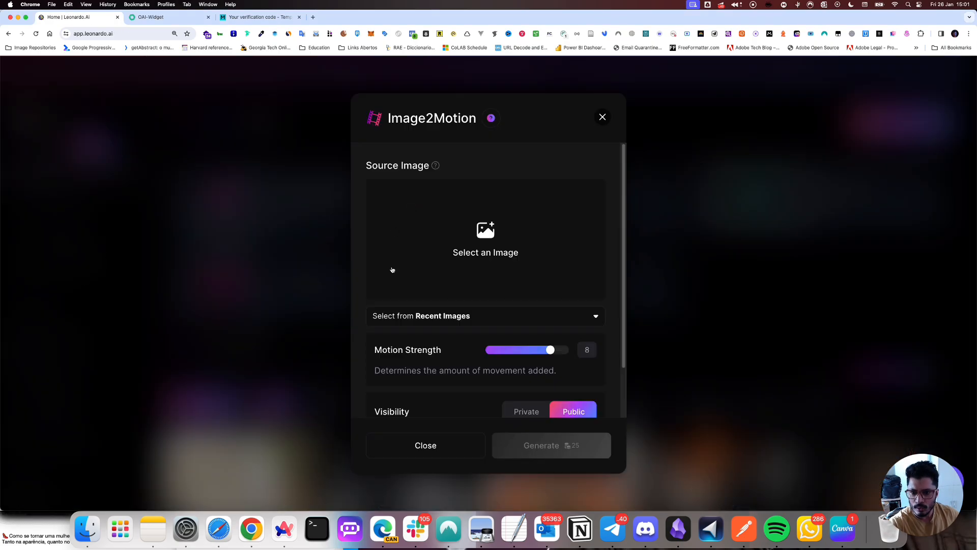
scroll(543, 336, down, 2)
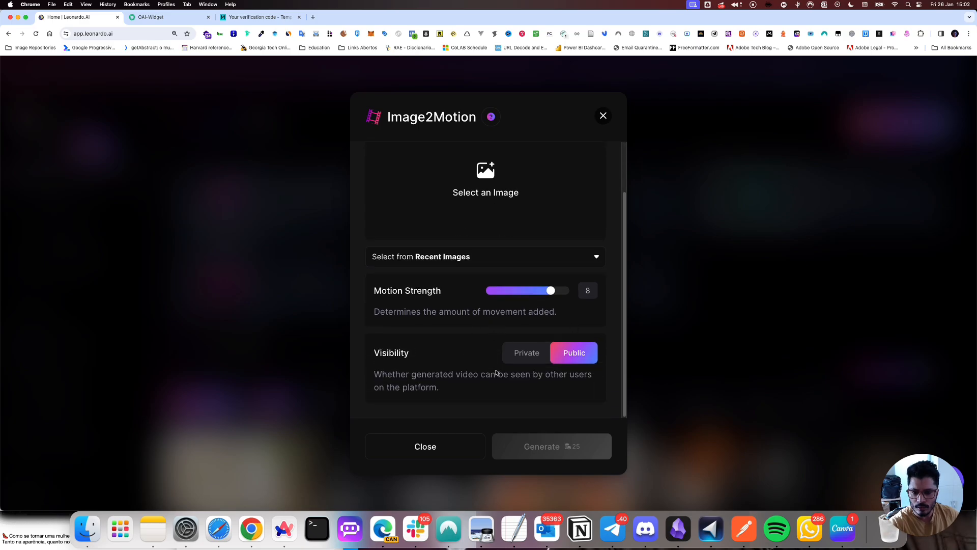
click(436, 446)
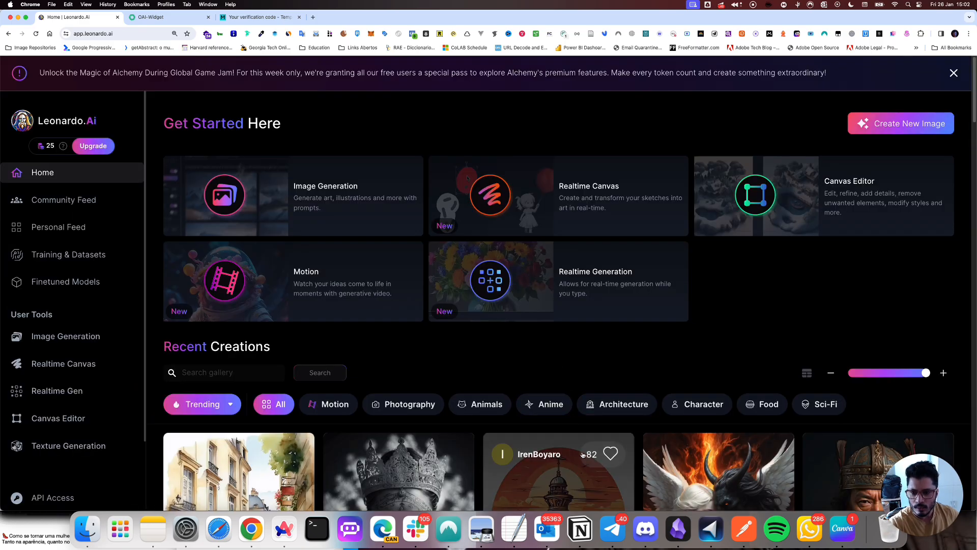
Open the Image Generation history, view the generated motion video of the boy and his dog enlarged, and close the preview
click(68, 170)
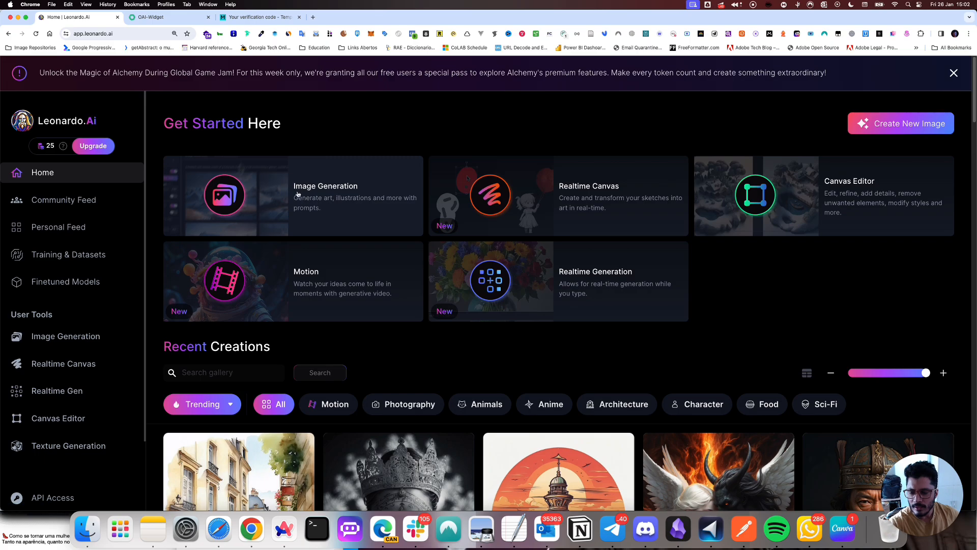
click(327, 192)
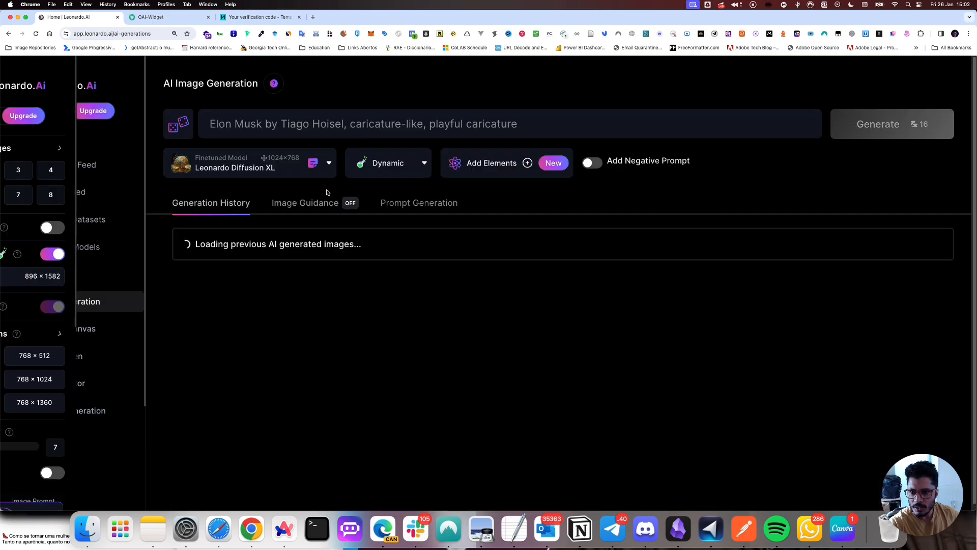
scroll(348, 349, down, 5)
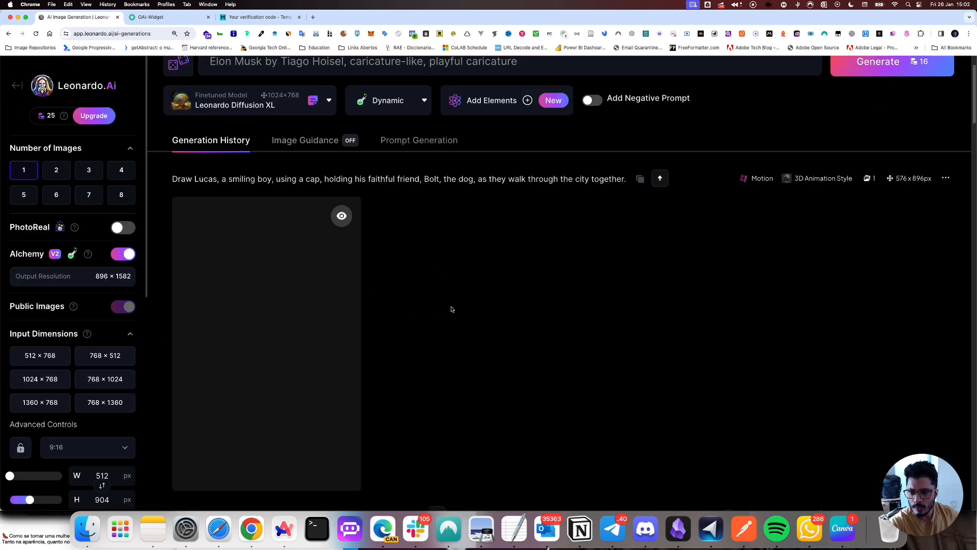
scroll(281, 413, down, 3)
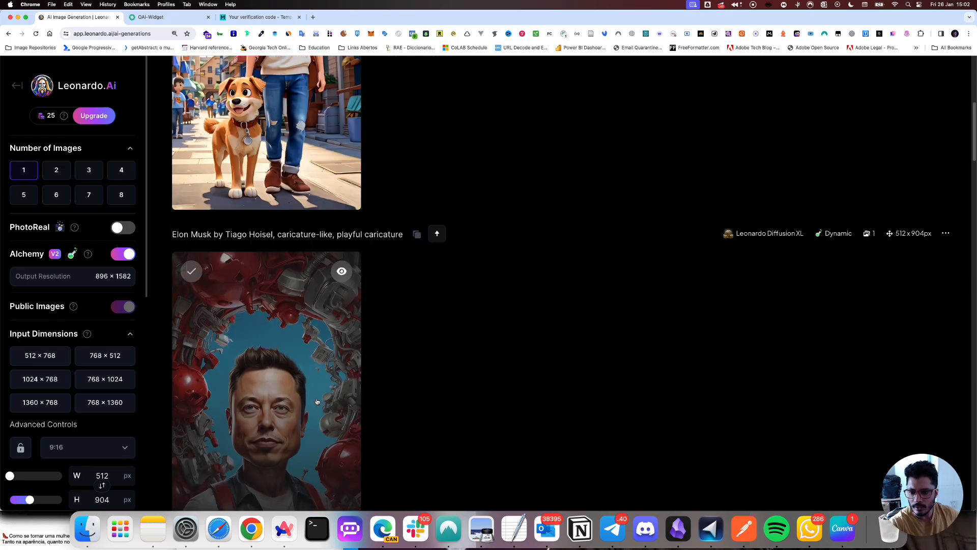
scroll(374, 377, up, 10)
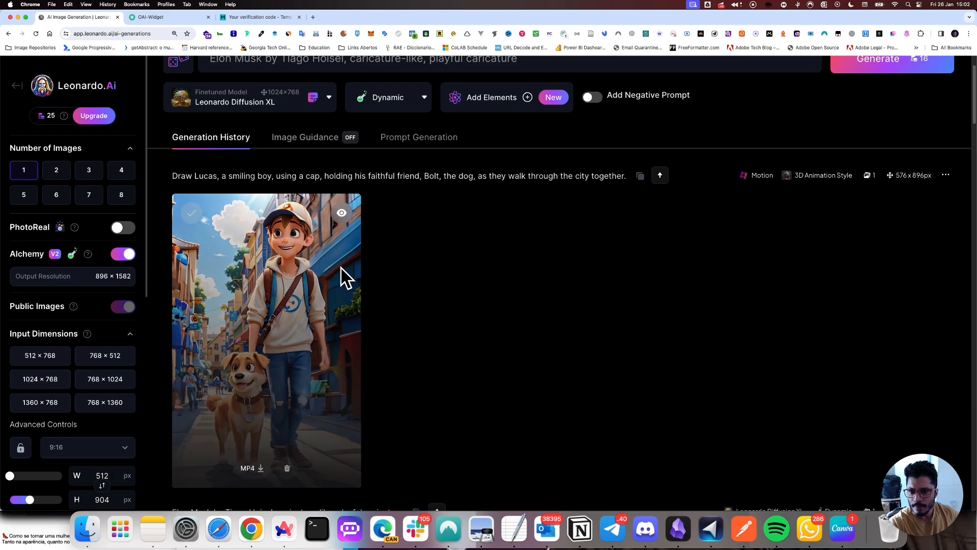
click(338, 283)
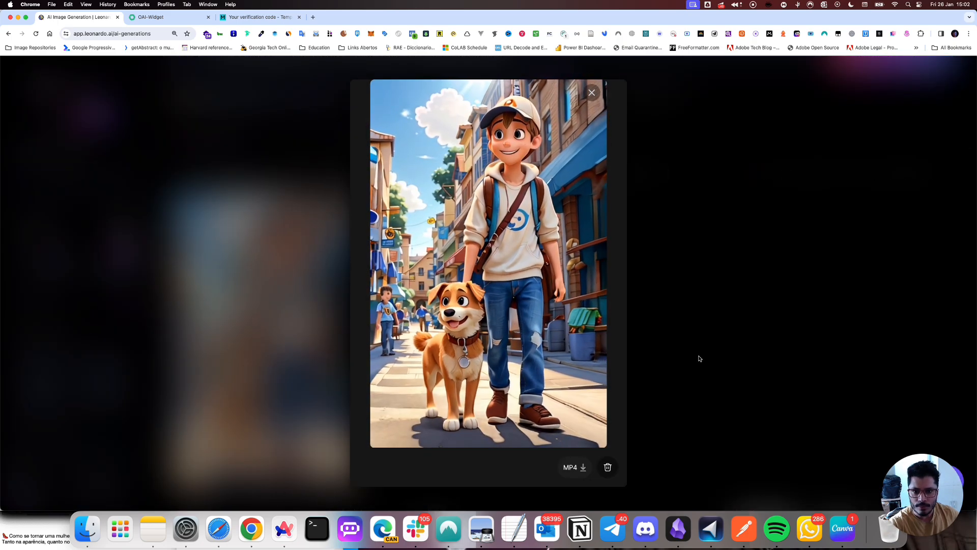
click(592, 92)
scroll(438, 358, up, 3)
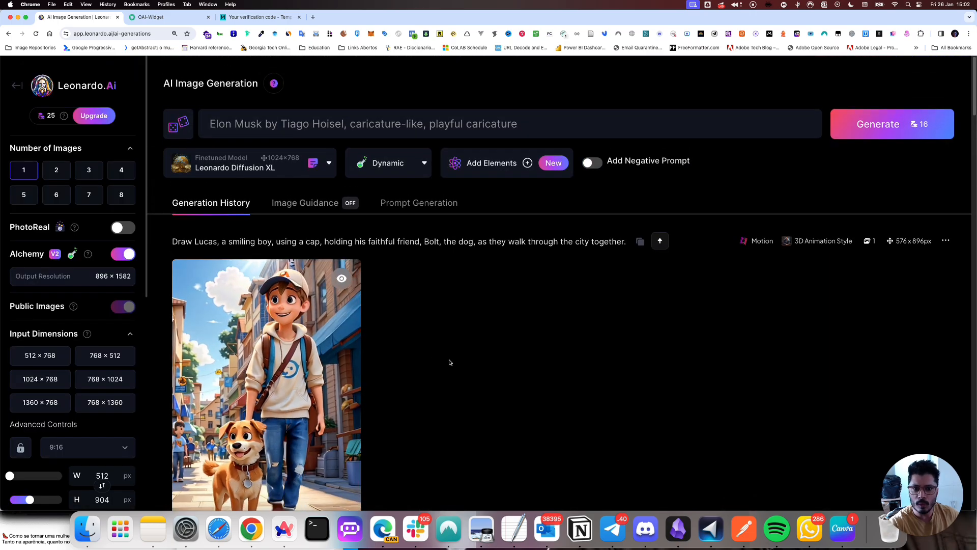